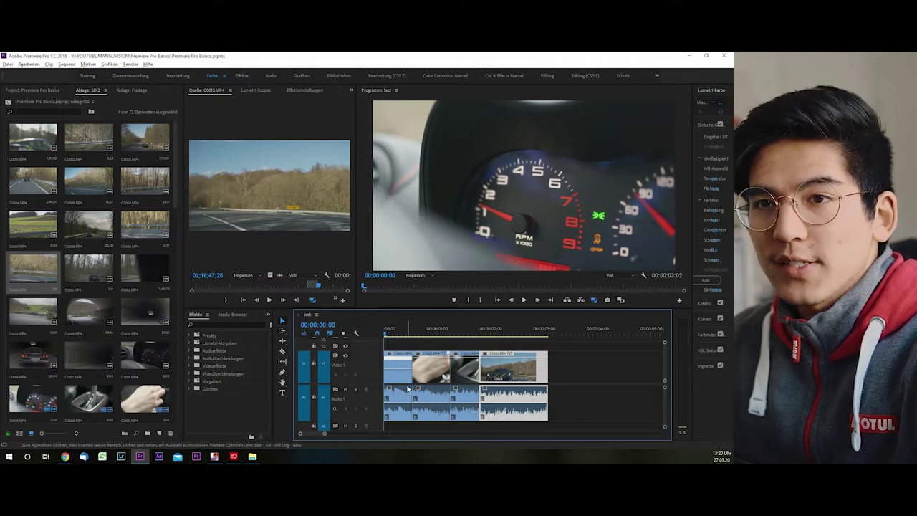
- Widen the Source monitor and Timeline panels and fit the whole sequence in the timeline
left_click_drag(182, 235, 119, 235)
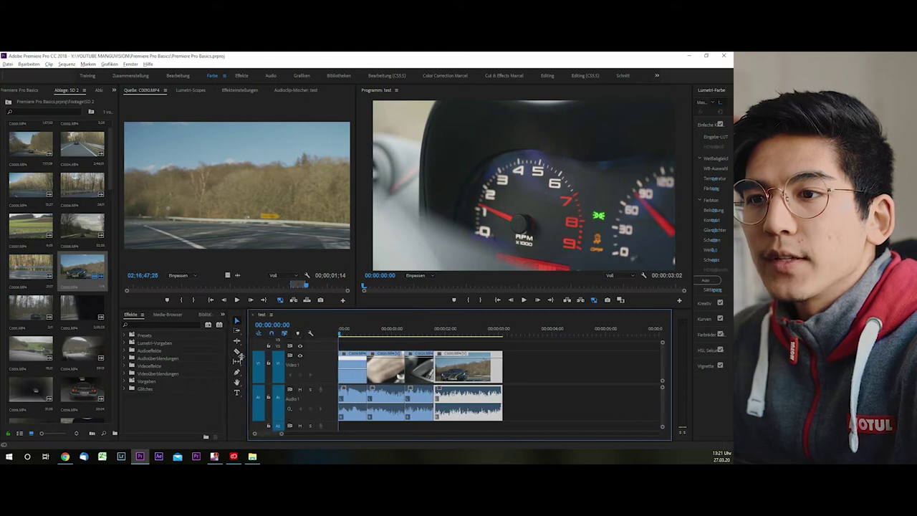
left_click_drag(292, 352, 237, 352)
key("backslash")
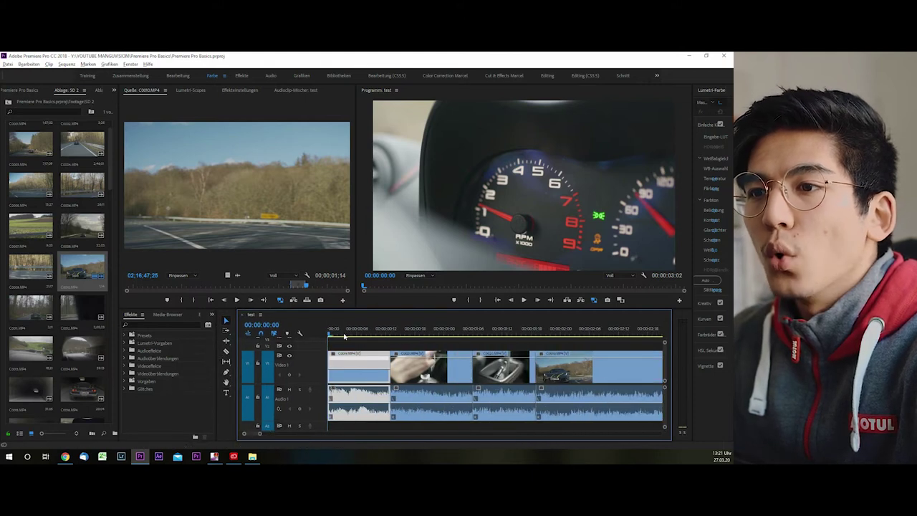
- Play the test sequence from its start and park the playhead near the beginning
key("Right")
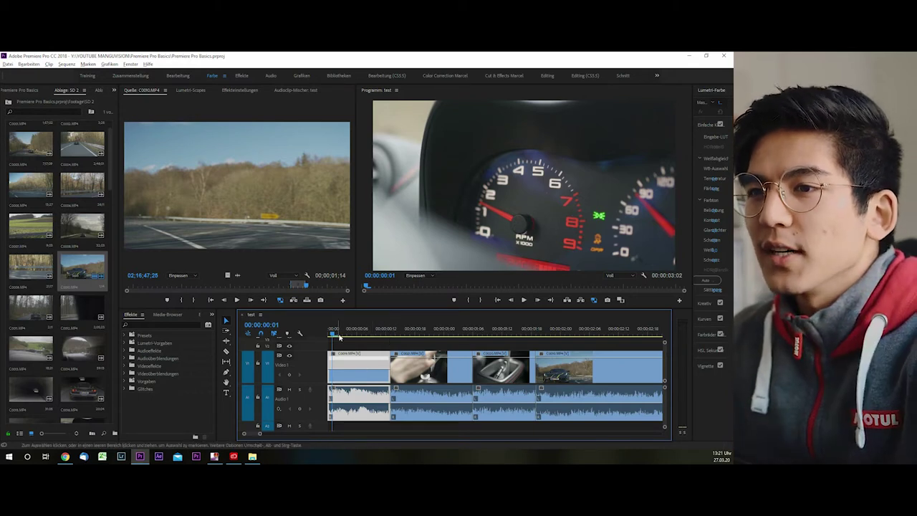
key("minus")
key("space")
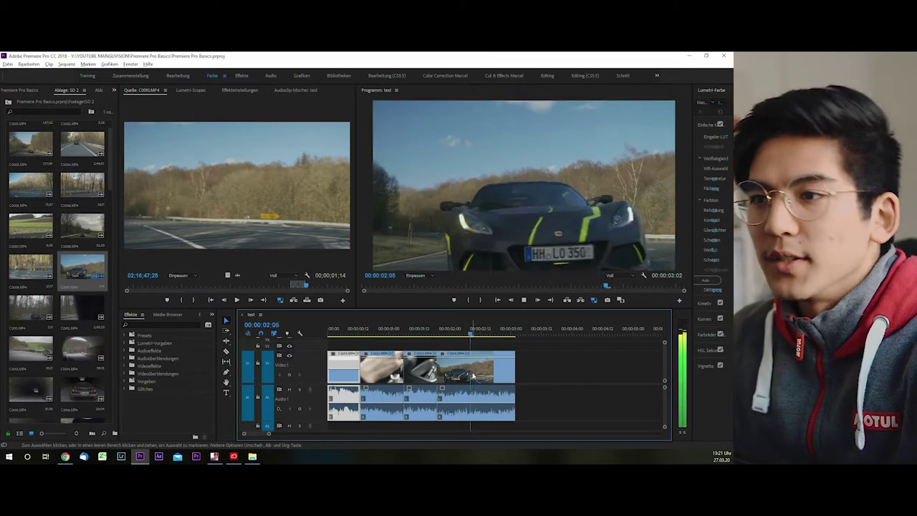
key("space")
key("Home")
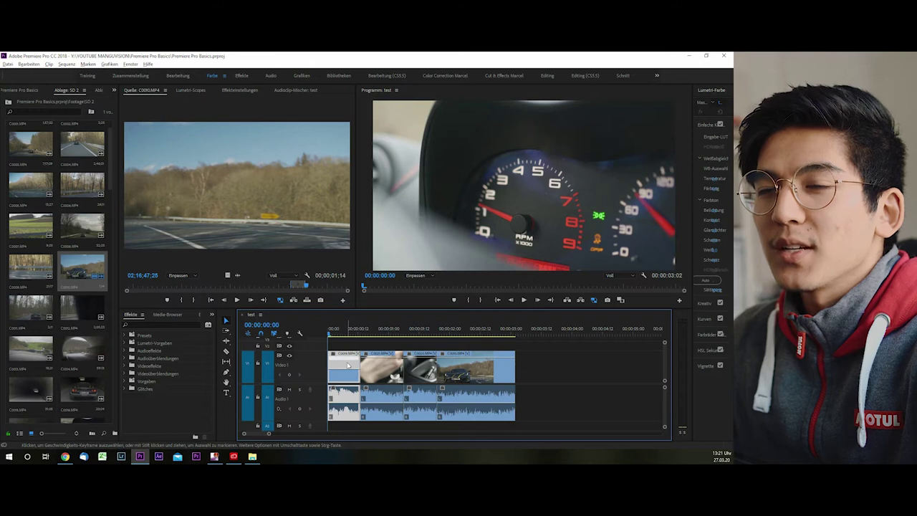
key("equal")
key("equal")
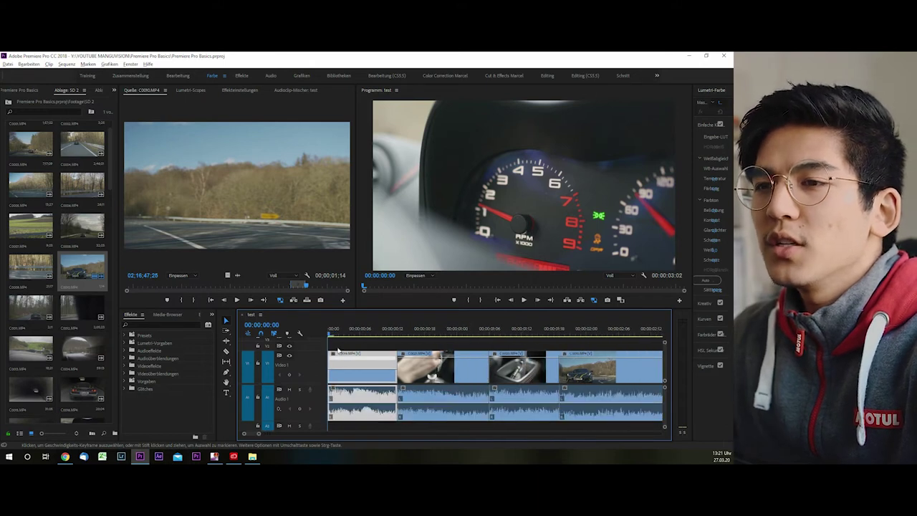
key("minus")
mouse_move(333, 333)
left_mouse_down()
mouse_move(332, 344)
mouse_move(320, 343)
left_mouse_up()
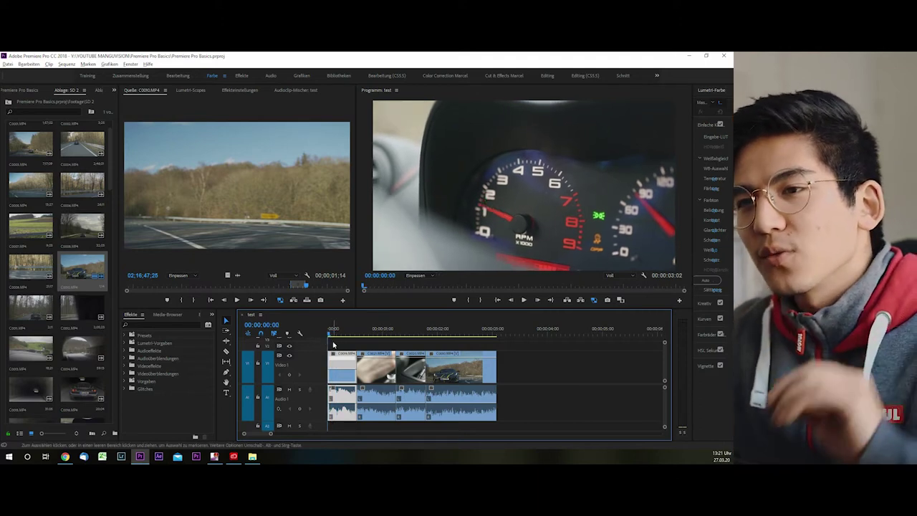
- Scrub through the speedometer and gear-shift shots, then show the first clip's Effect Controls
left_click(331, 334)
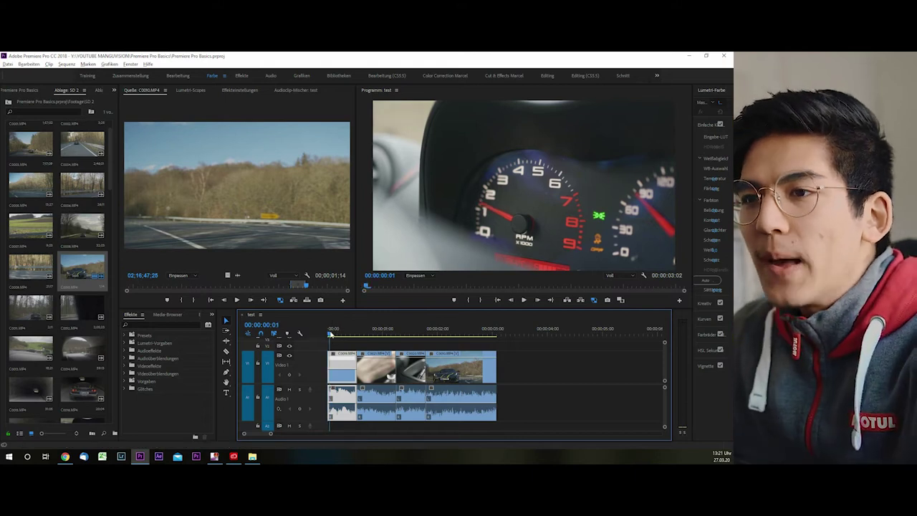
left_click_drag(331, 335, 350, 338)
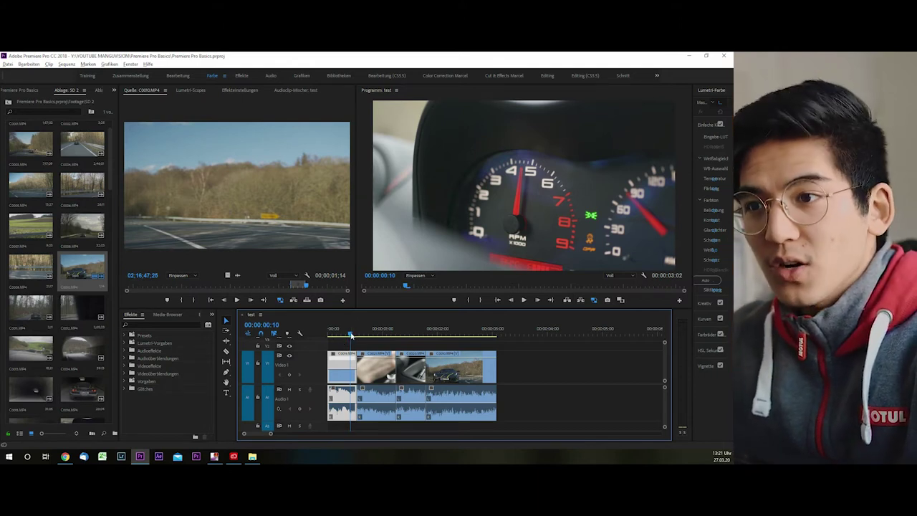
left_click_drag(351, 335, 410, 360)
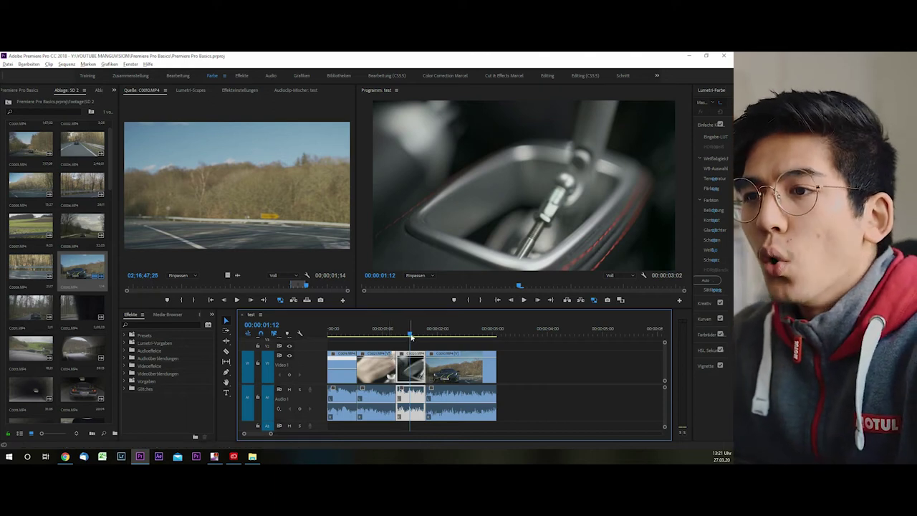
left_click_drag(412, 335, 341, 334)
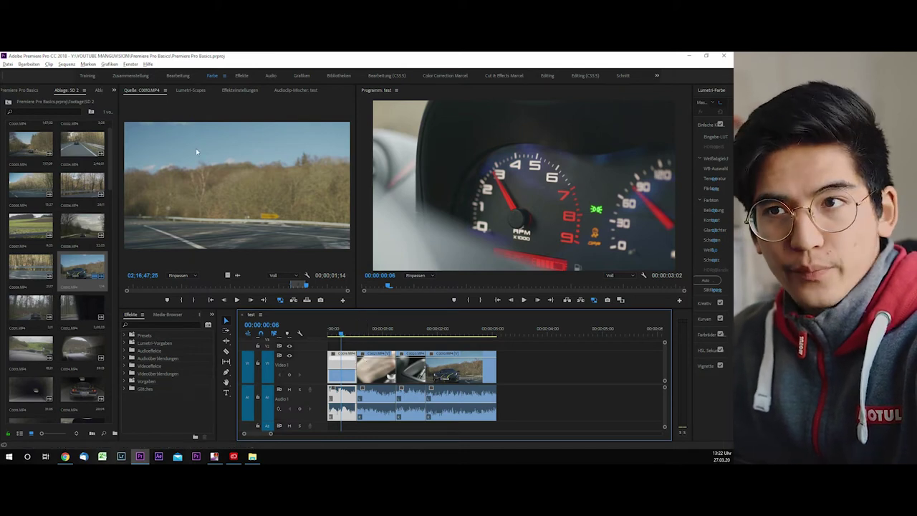
left_click(240, 90)
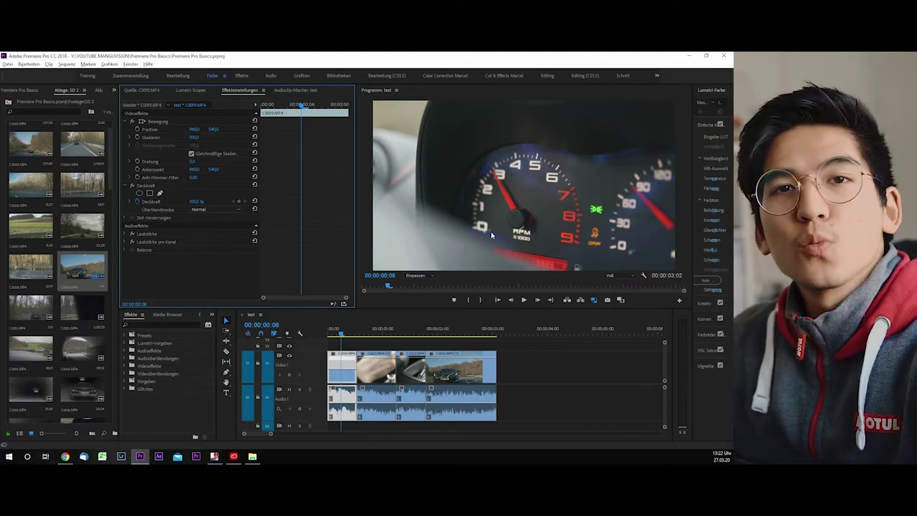
- At 00:00:00:00, enable Scale animation to set a keyframe at 100 on the first clip
left_click_drag(303, 106, 262, 106)
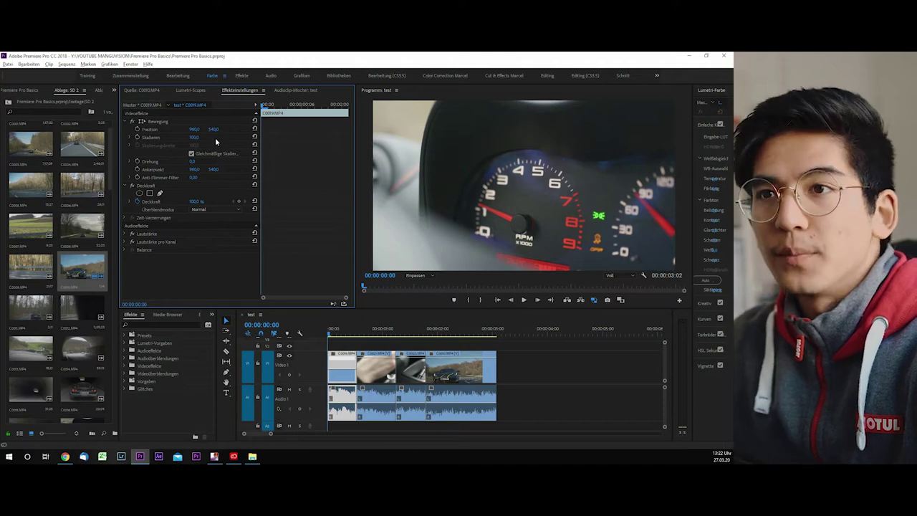
left_click(138, 138)
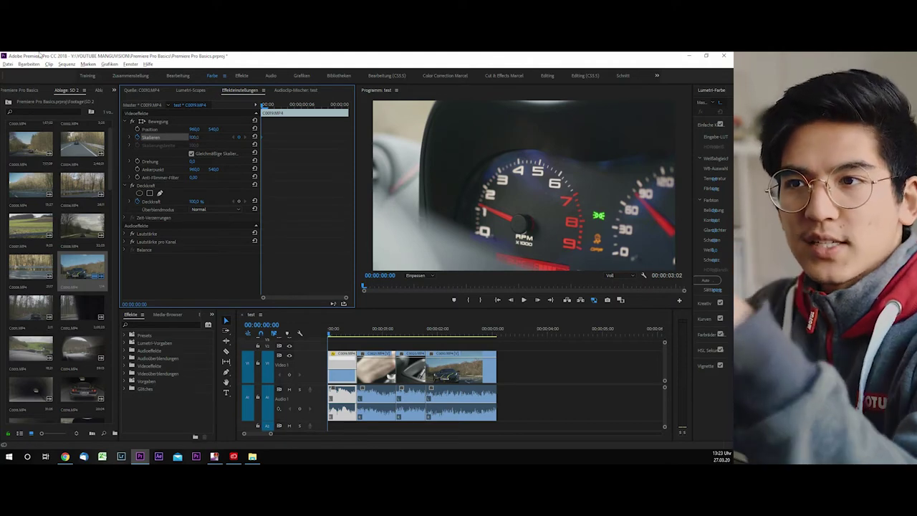
- At 00:00:00:03, set the first clip's Scale to 150 as a new keyframe
left_click(436, 137)
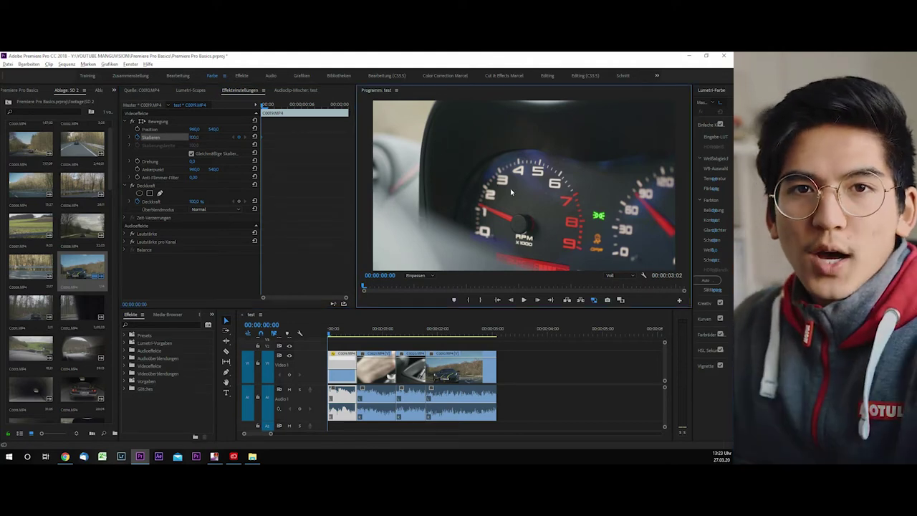
left_click(265, 141)
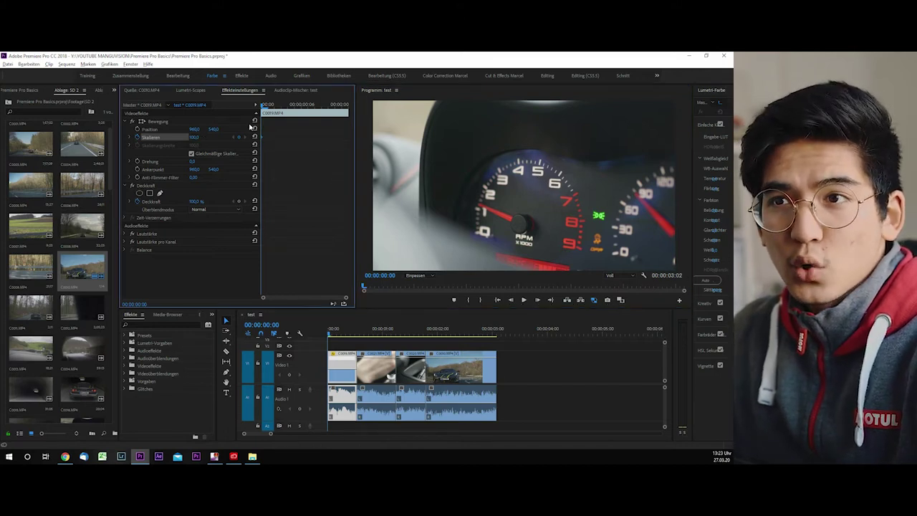
left_click(281, 105)
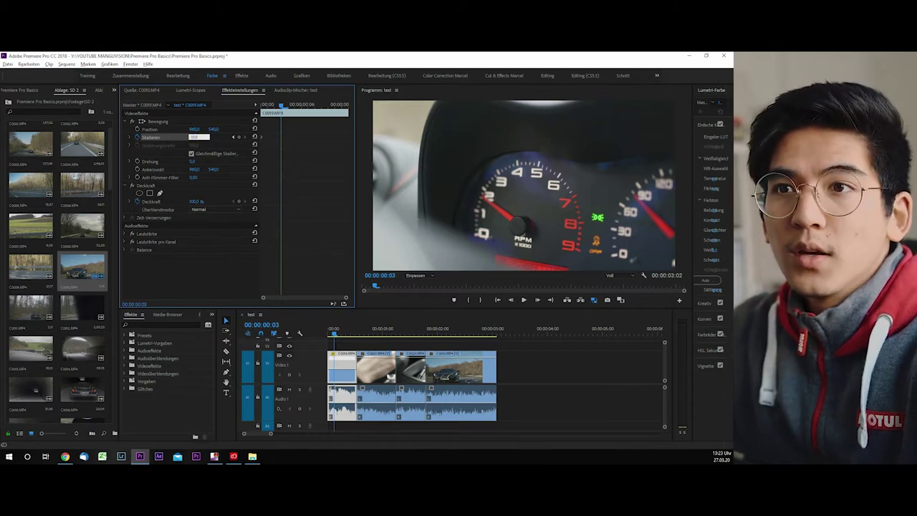
type("150")
key("Return")
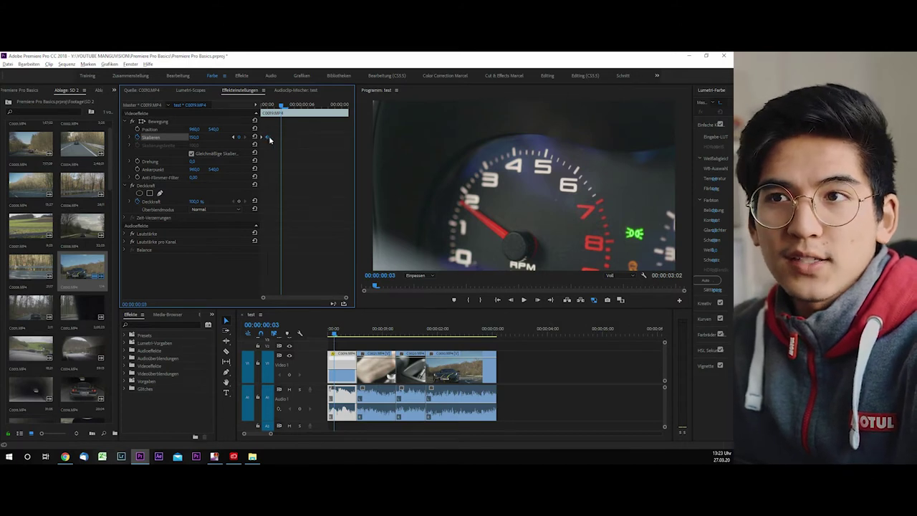
- Drag the 150 Scale keyframe later to about frame 6 and scrub to verify it
mouse_move(267, 137)
left_mouse_down()
mouse_move(310, 144)
mouse_move(299, 139)
left_mouse_up()
key("Home")
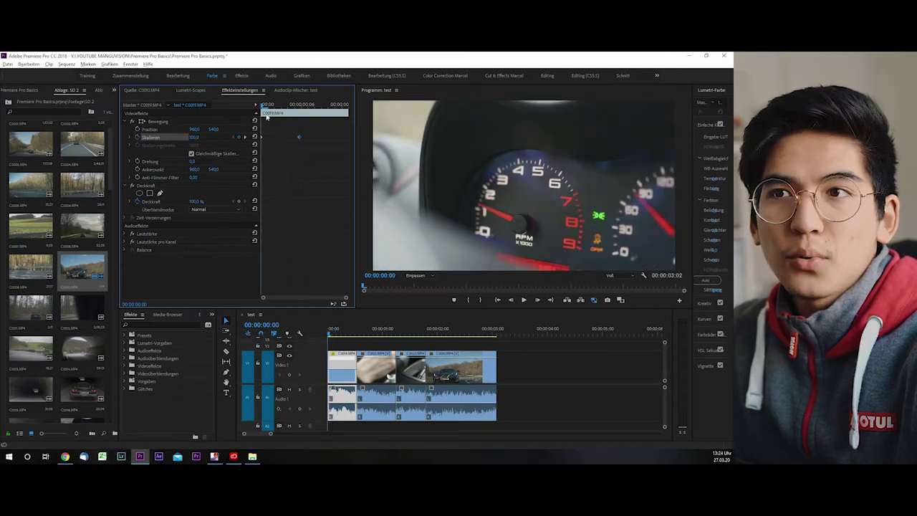
left_click_drag(269, 105, 300, 107)
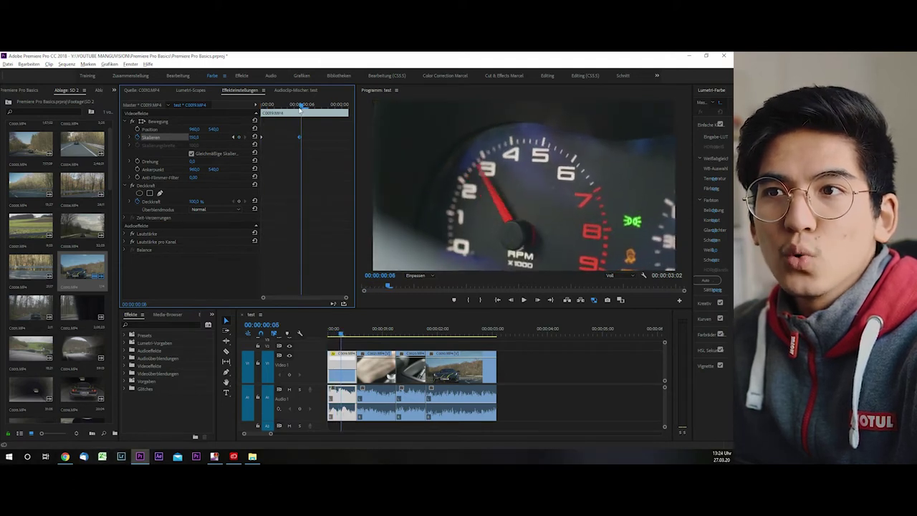
key("Home")
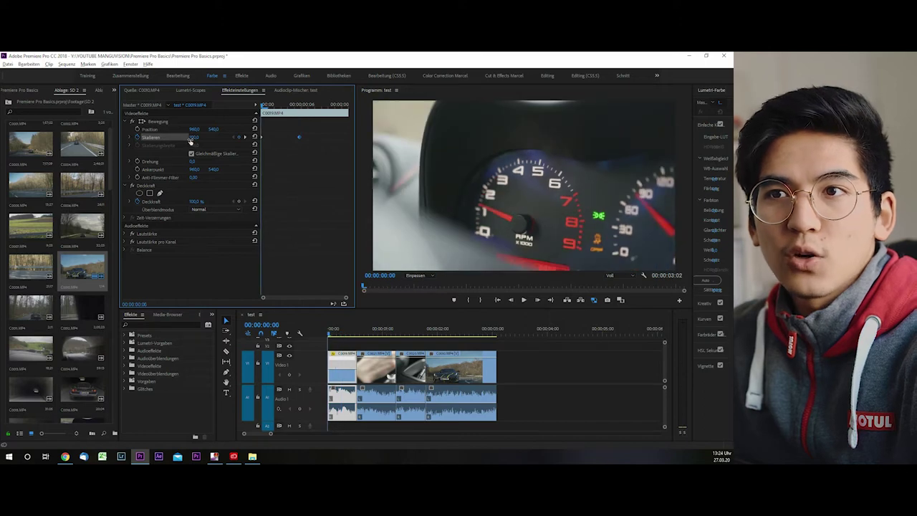
left_click_drag(262, 104, 301, 105)
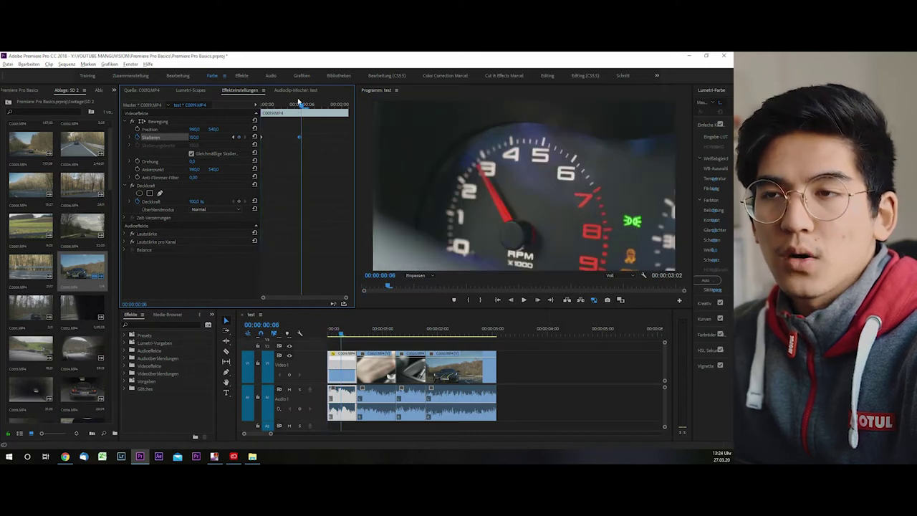
- Play back the slower speedometer zoom-in from the sequence start
key("Home")
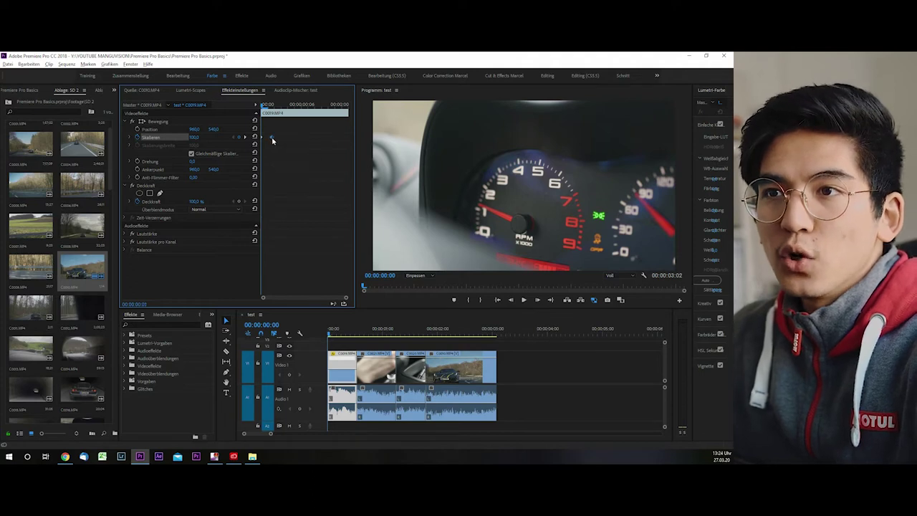
key("space")
key("space")
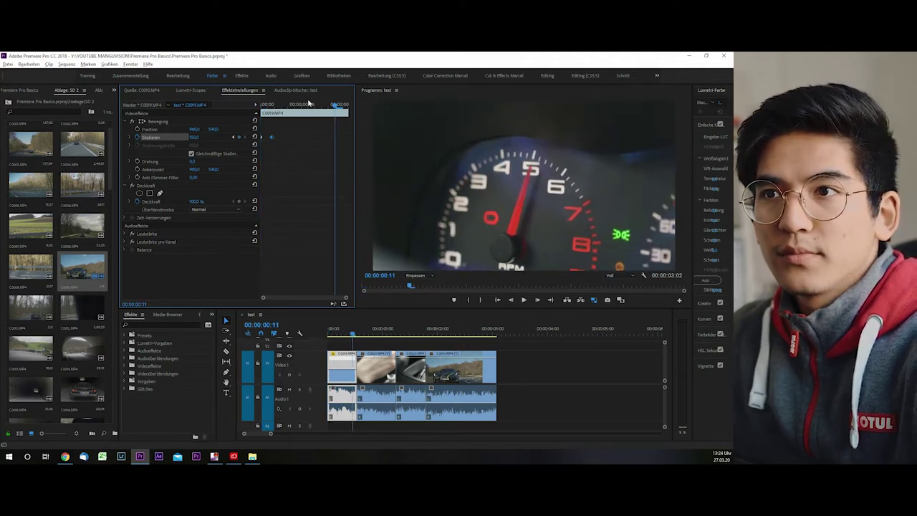
key("Home")
key("space")
key("space")
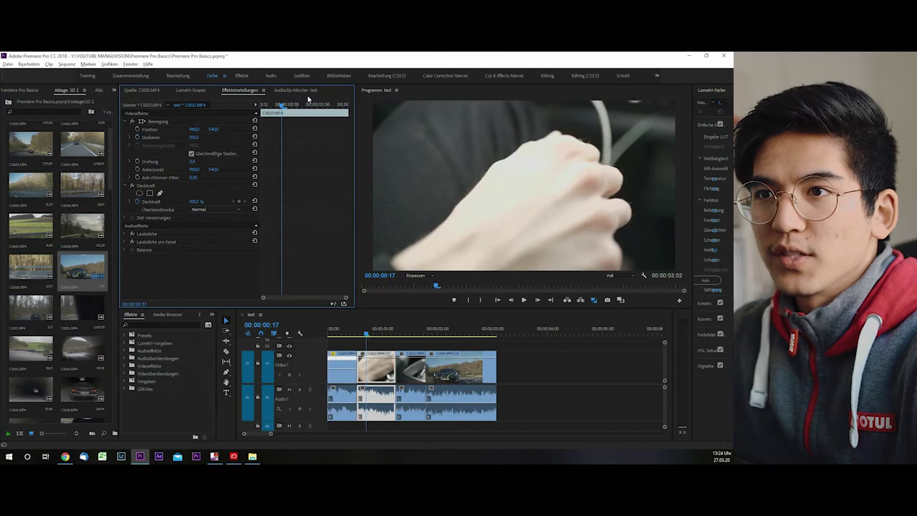
key("Home")
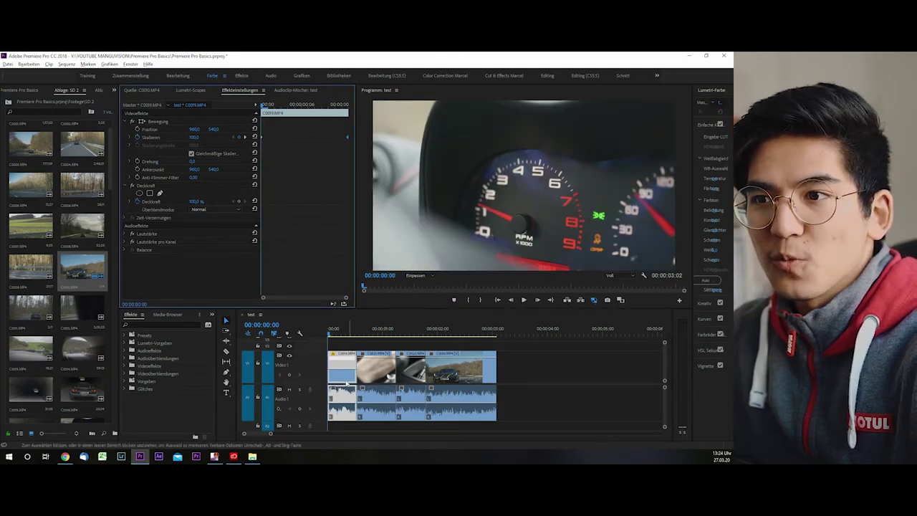
- Compare the first two clips' settings and replay the sequence from the beginning
left_click(376, 369)
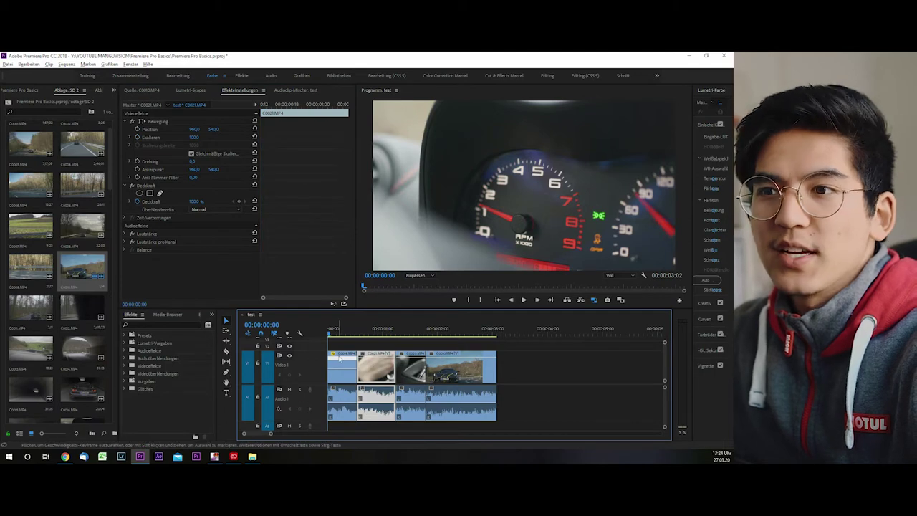
left_click(342, 369)
left_click(244, 115)
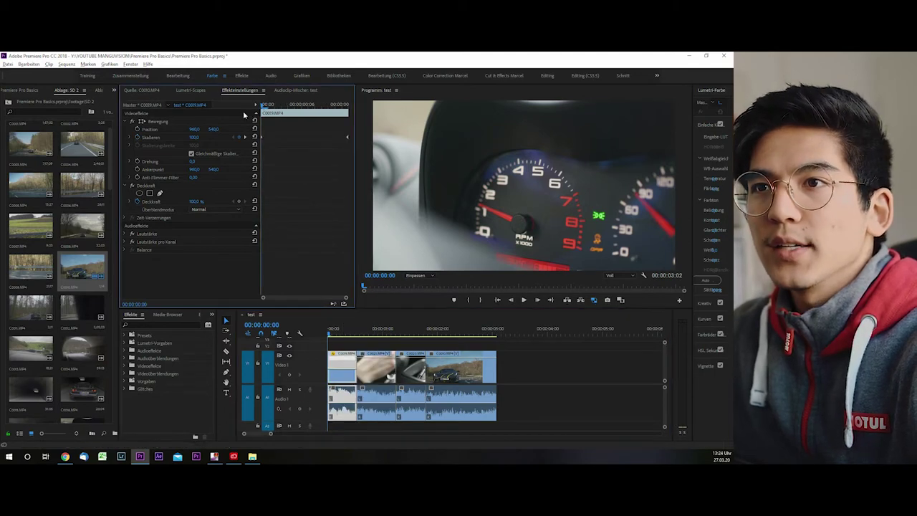
left_click(496, 196)
key("space")
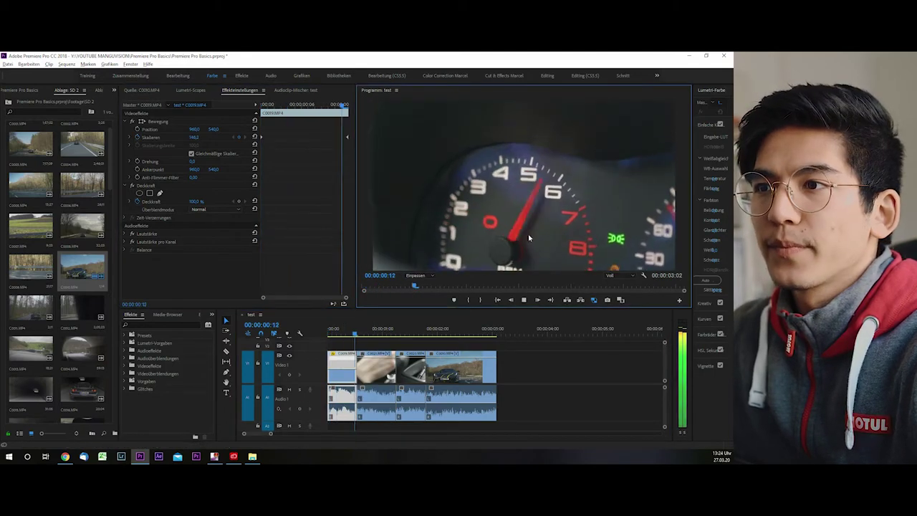
left_click(332, 329)
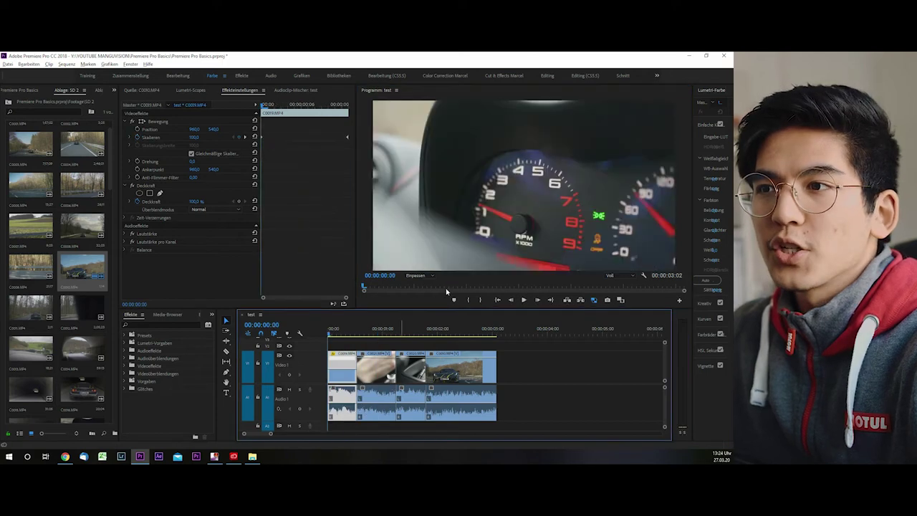
key("space")
key("space")
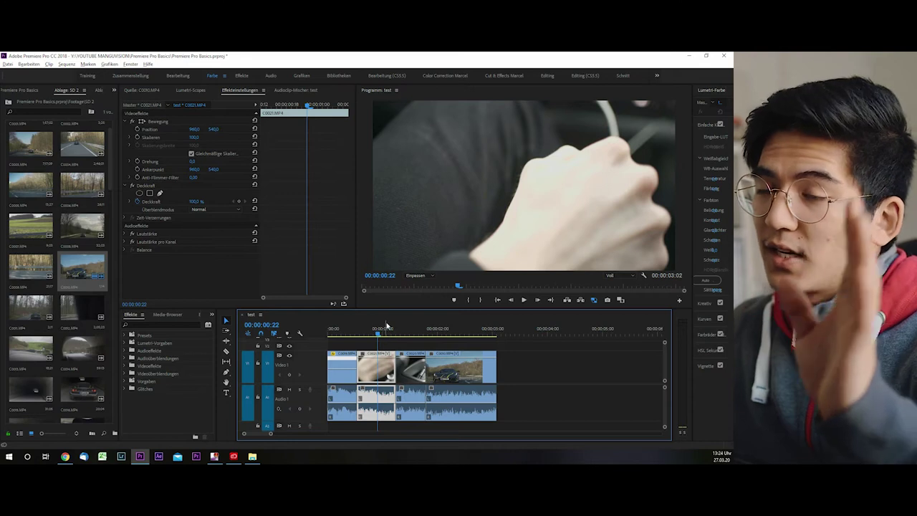
key("Home")
key("space")
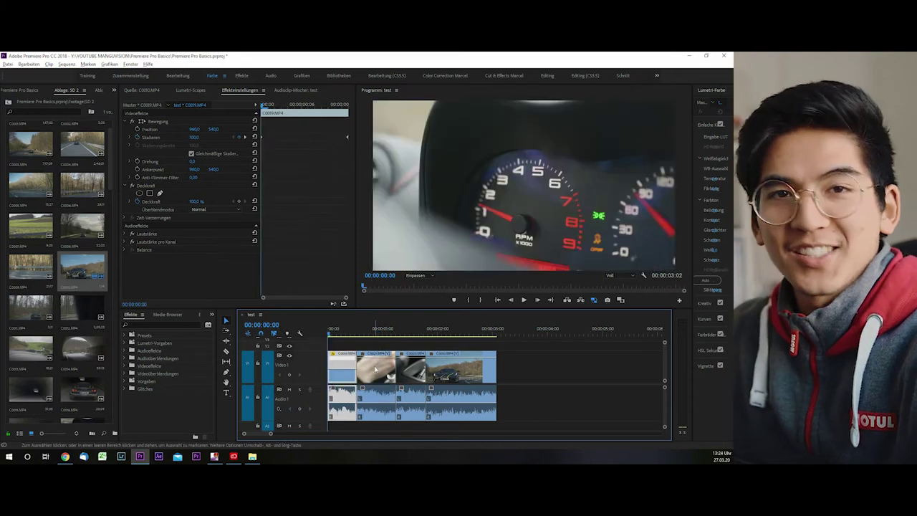
- Stop on clip C0021 and set its Effect Controls time near the clip's start
left_click(382, 375)
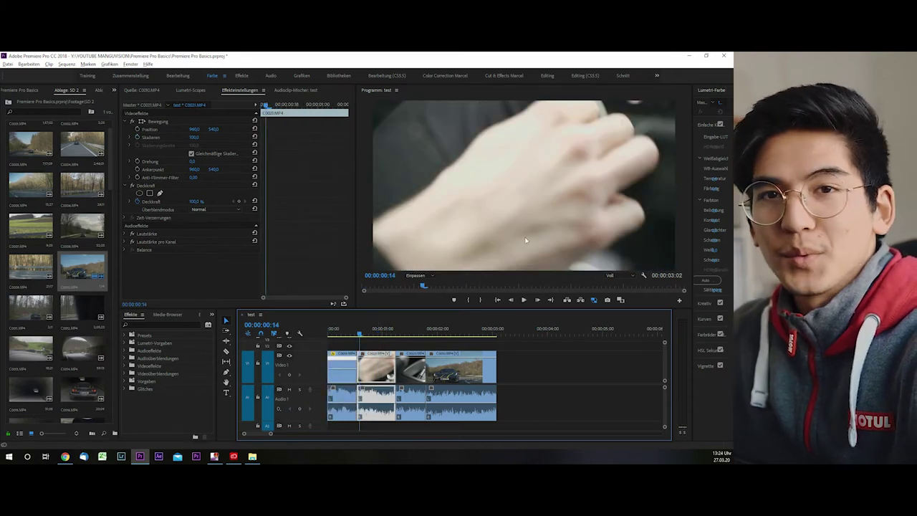
key("space")
key("space")
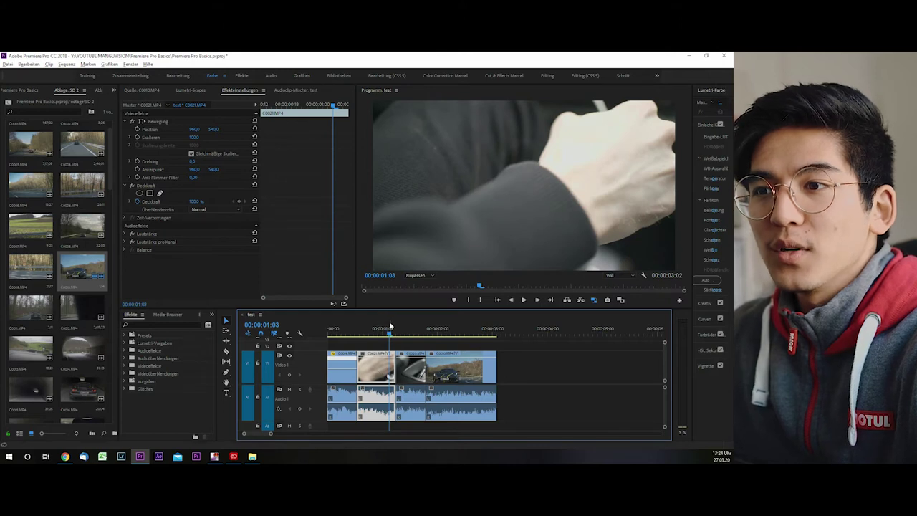
left_click_drag(391, 327, 369, 329)
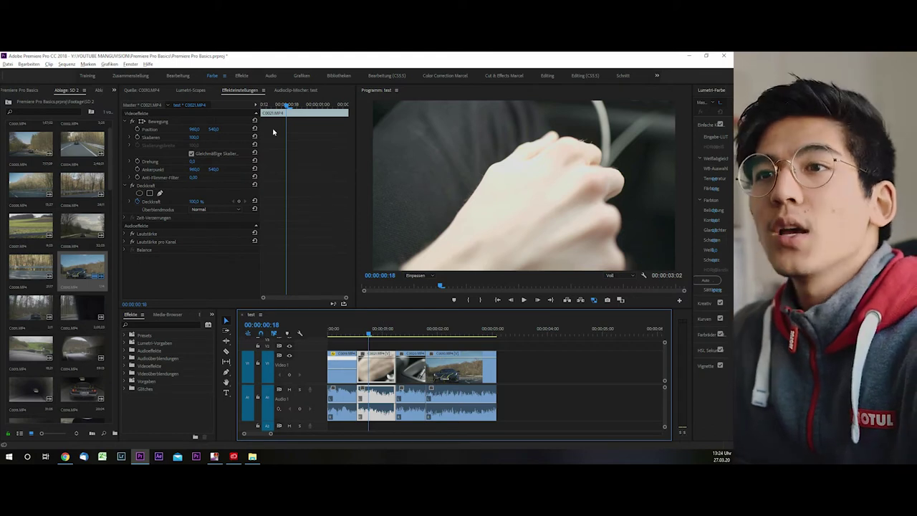
left_click_drag(293, 107, 282, 107)
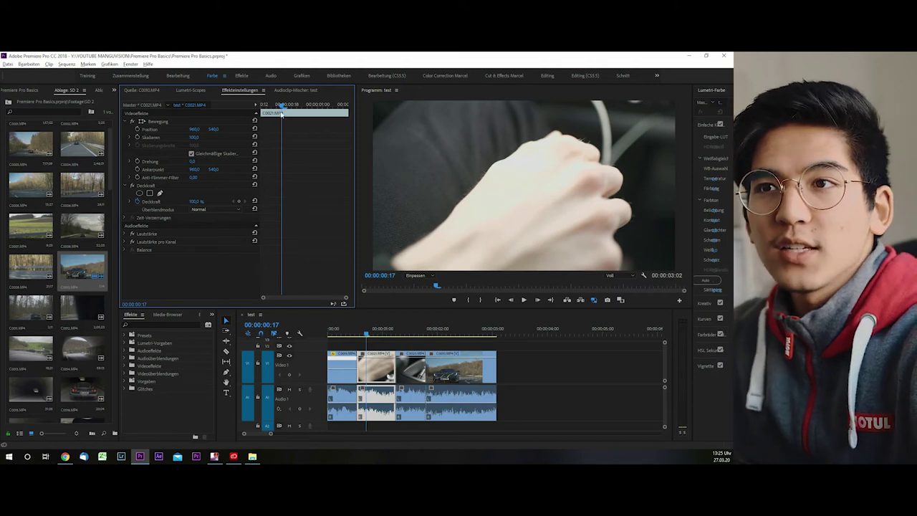
left_click_drag(285, 105, 248, 107)
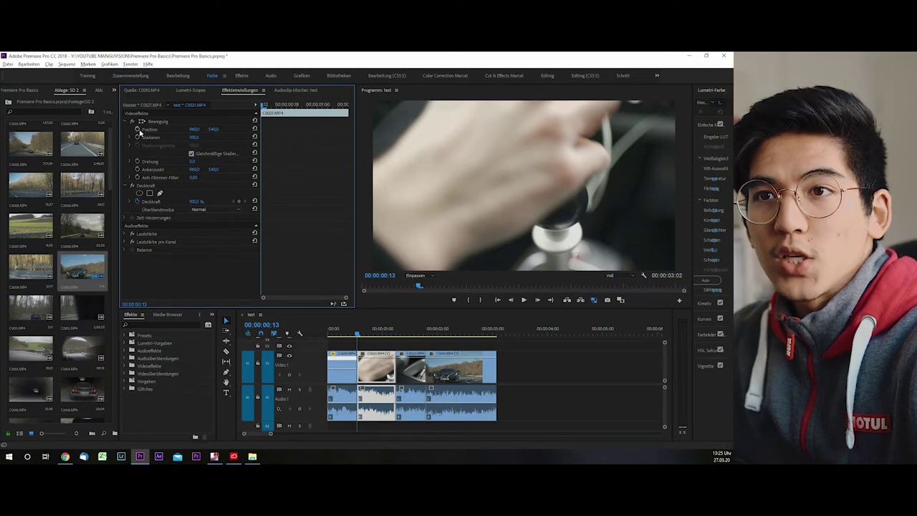
- Enable Position keyframing and set Scale to 140 at the hand clip's end
left_click(138, 130)
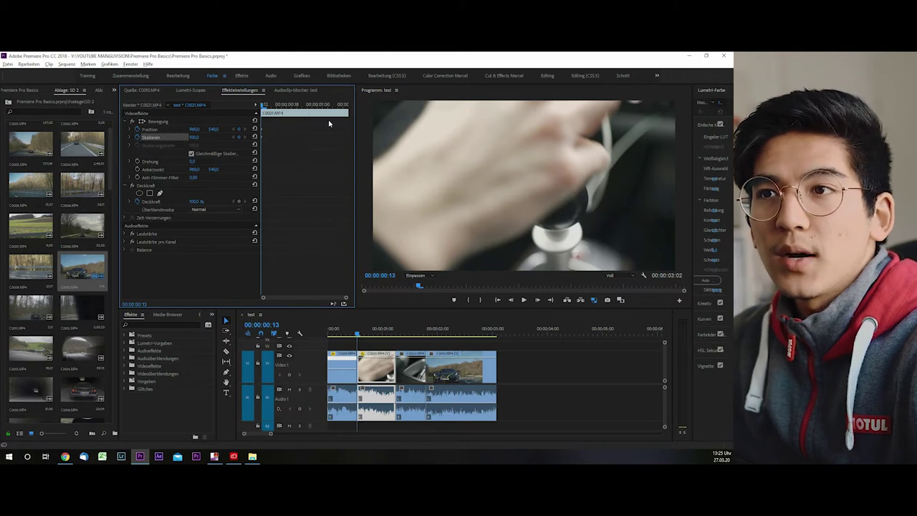
left_click_drag(271, 107, 344, 113)
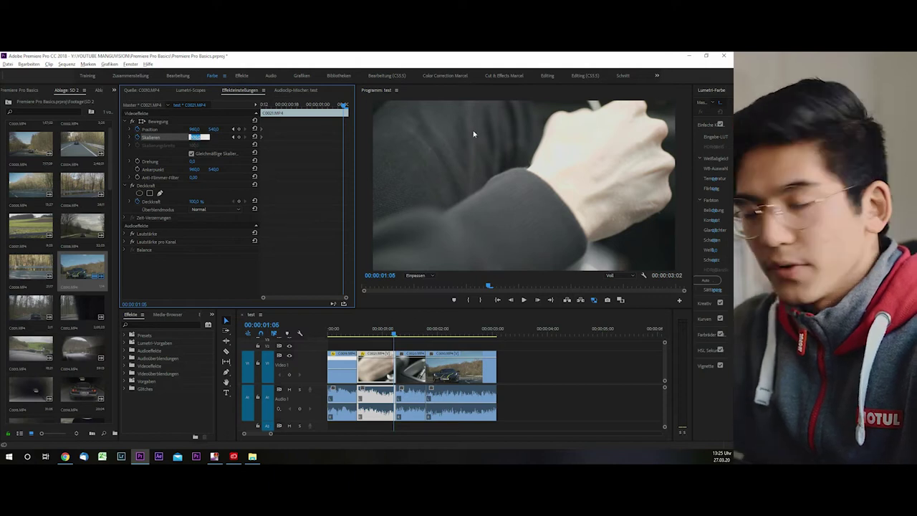
type("140")
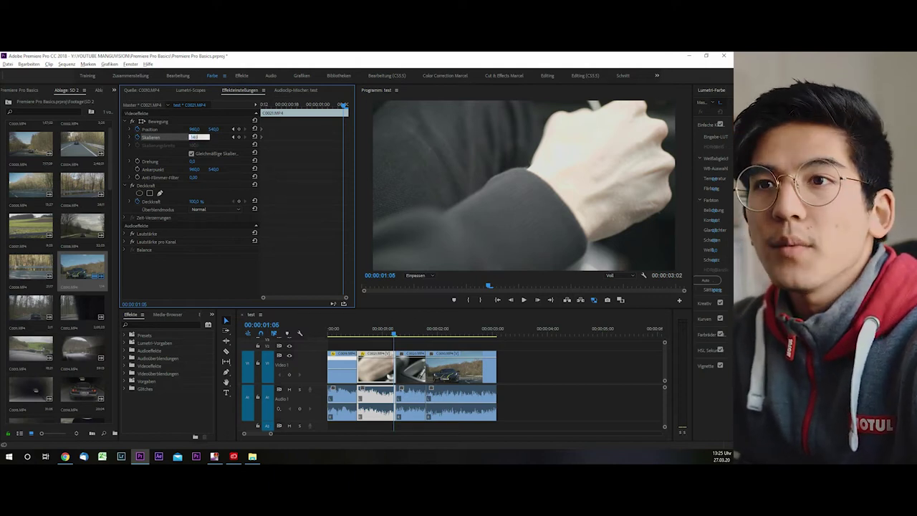
key("Return")
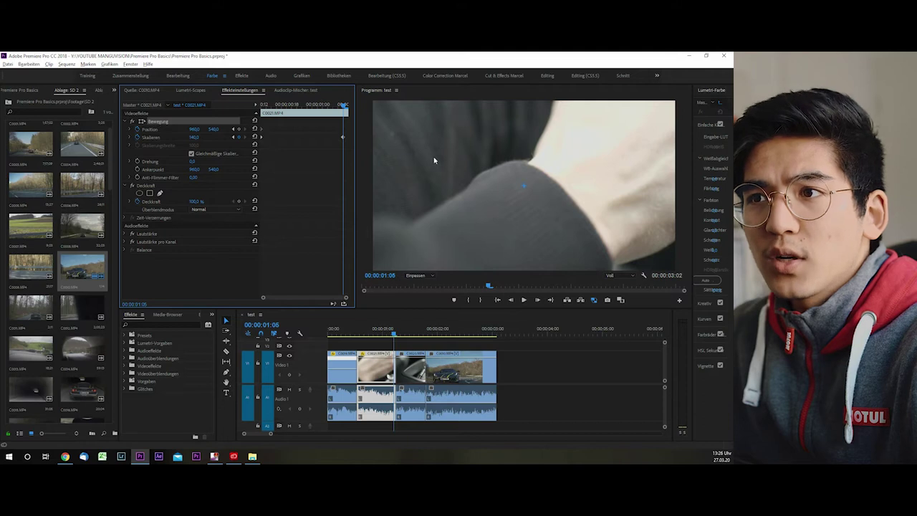
- Reposition the enlarged hand clip within the frame and shift its end keyframes later
mouse_move(570, 146)
left_mouse_down()
mouse_move(513, 178)
mouse_move(487, 112)
left_mouse_up()
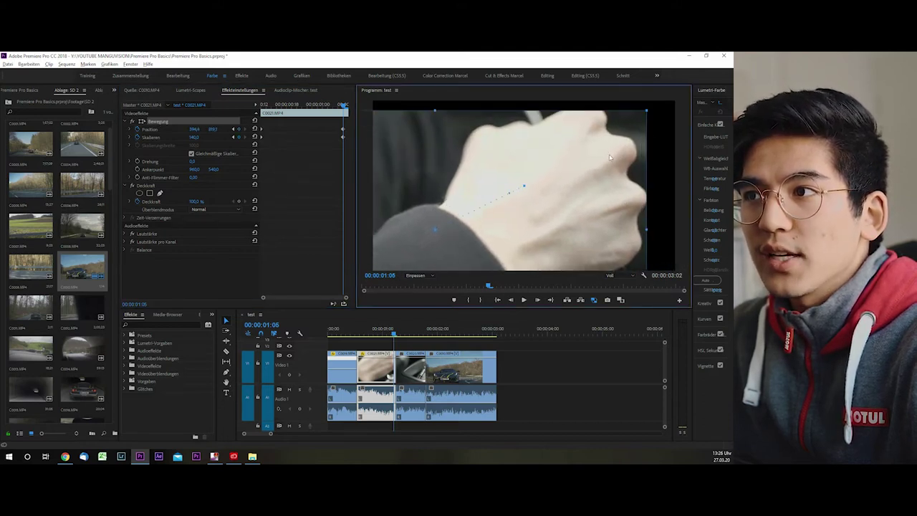
left_click_drag(610, 157, 601, 115)
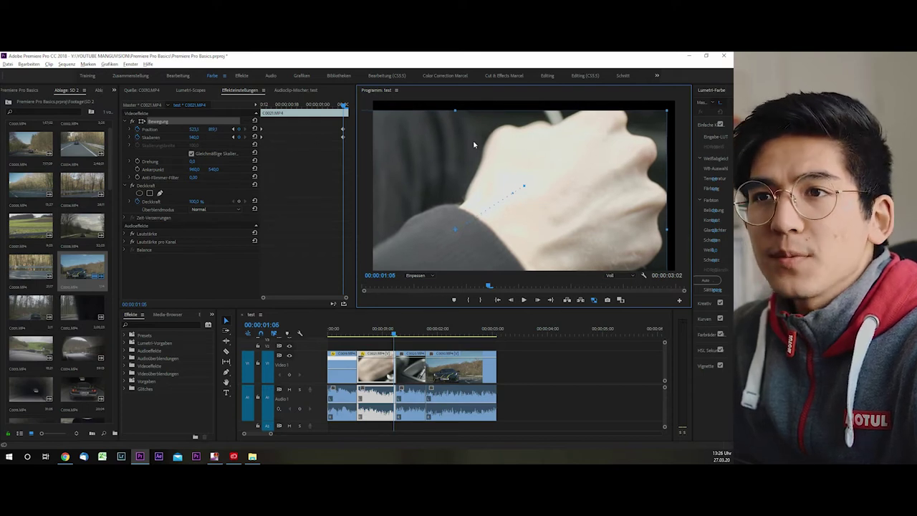
left_click(215, 129)
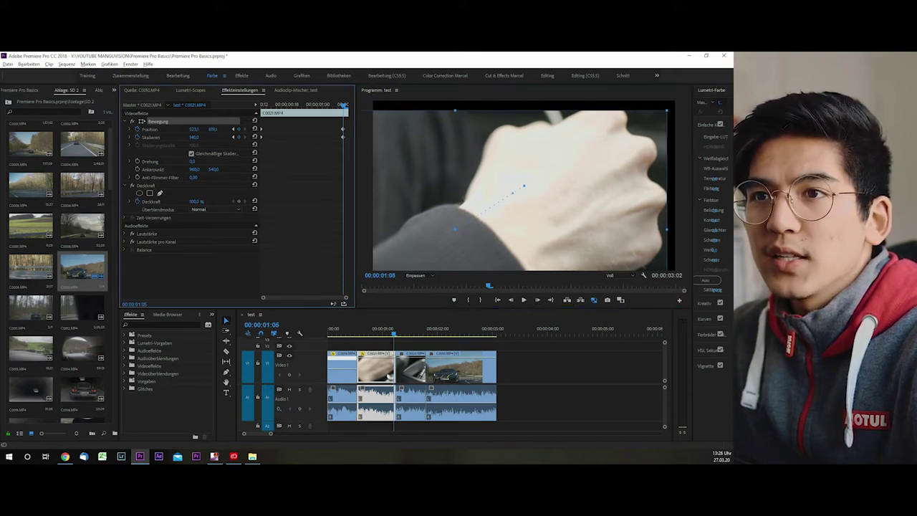
left_click_drag(213, 129, 208, 129)
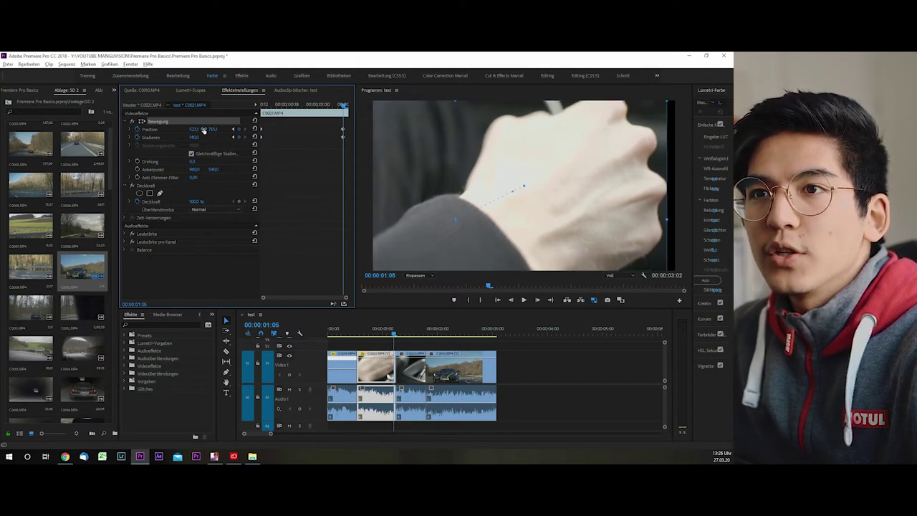
left_click_drag(194, 129, 195, 129)
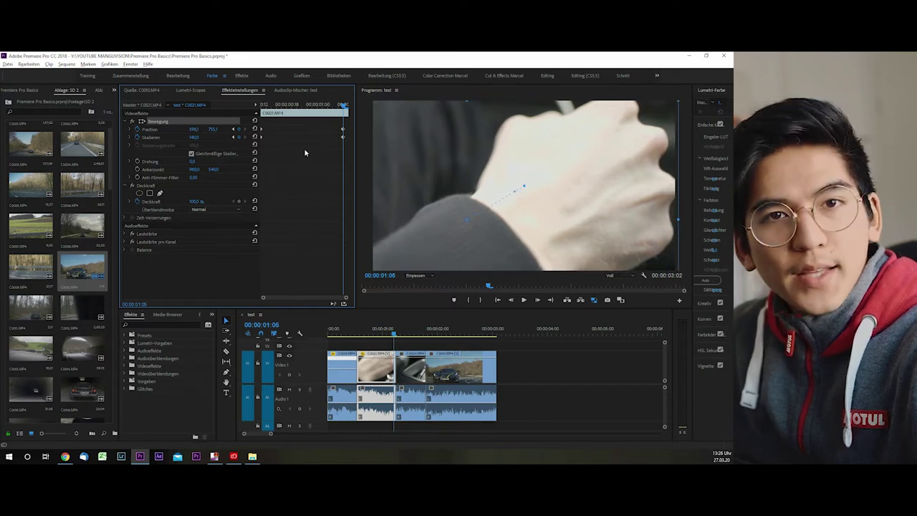
left_click_drag(345, 140, 356, 138)
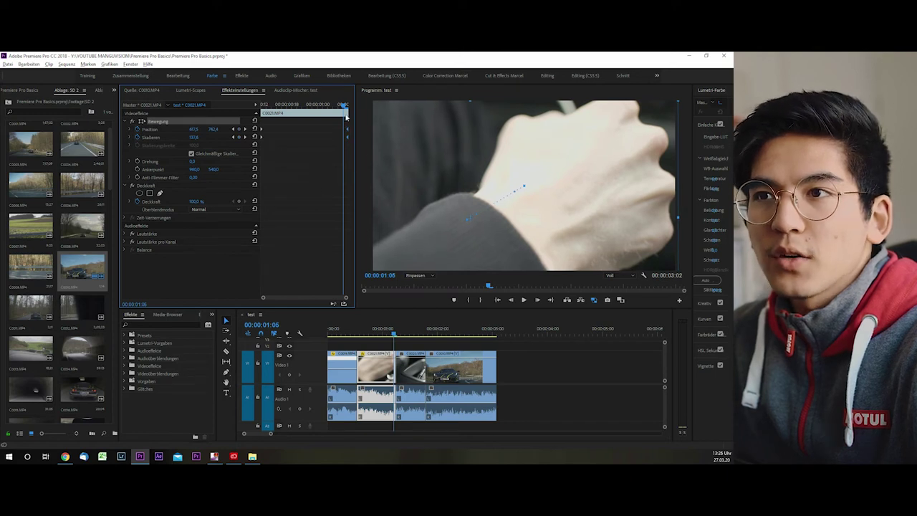
left_click_drag(430, 334, 398, 335)
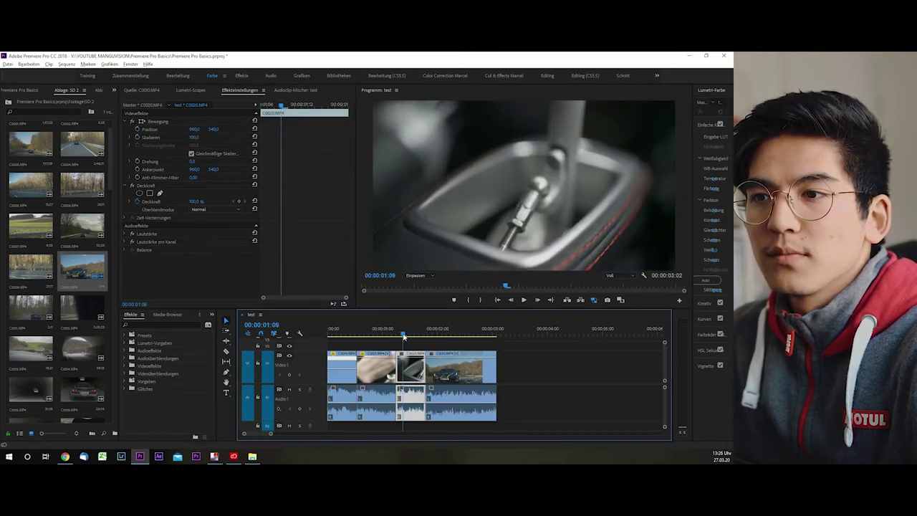
left_click_drag(397, 338, 394, 336)
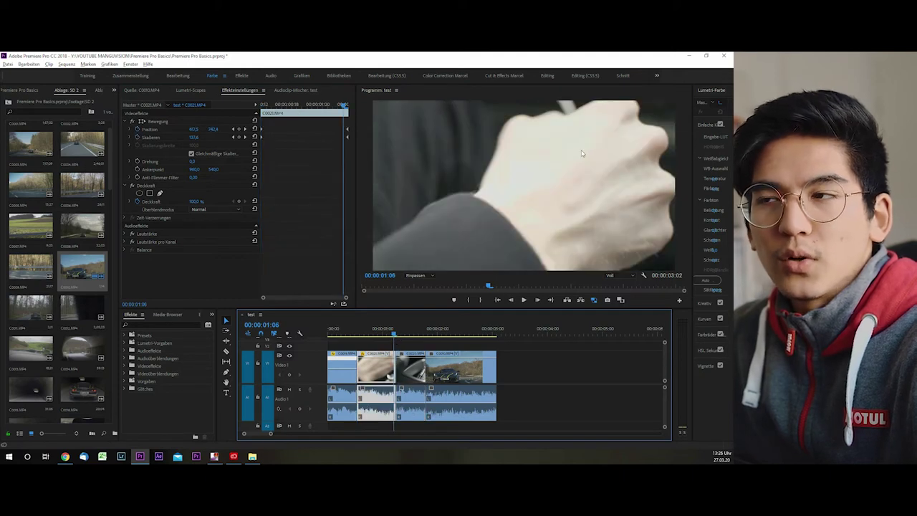
key("j")
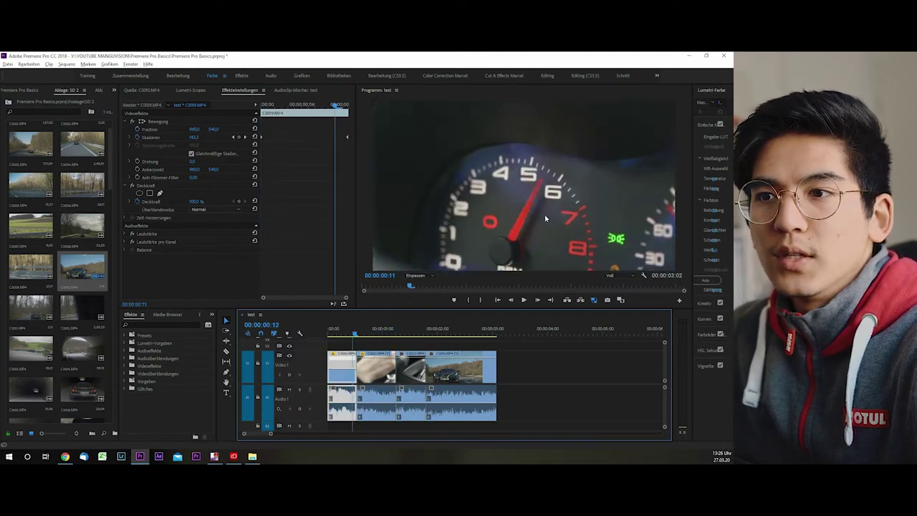
key("Right")
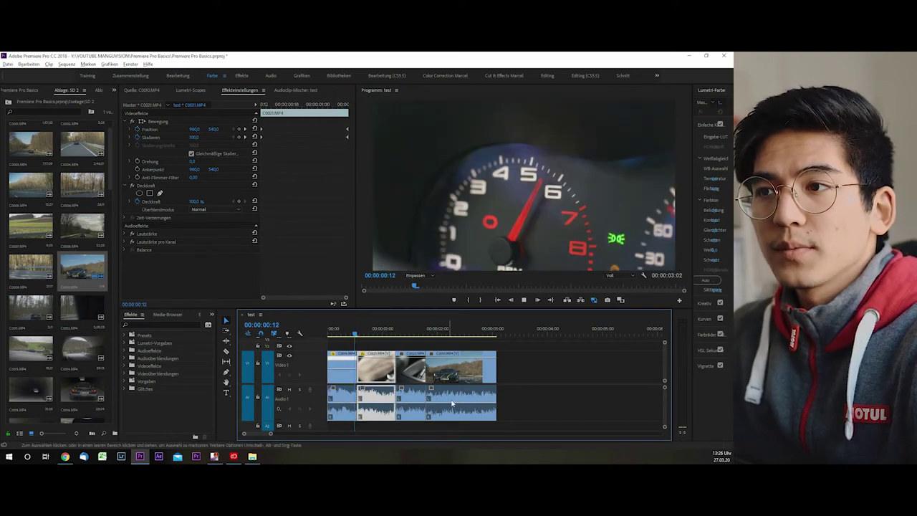
key("space")
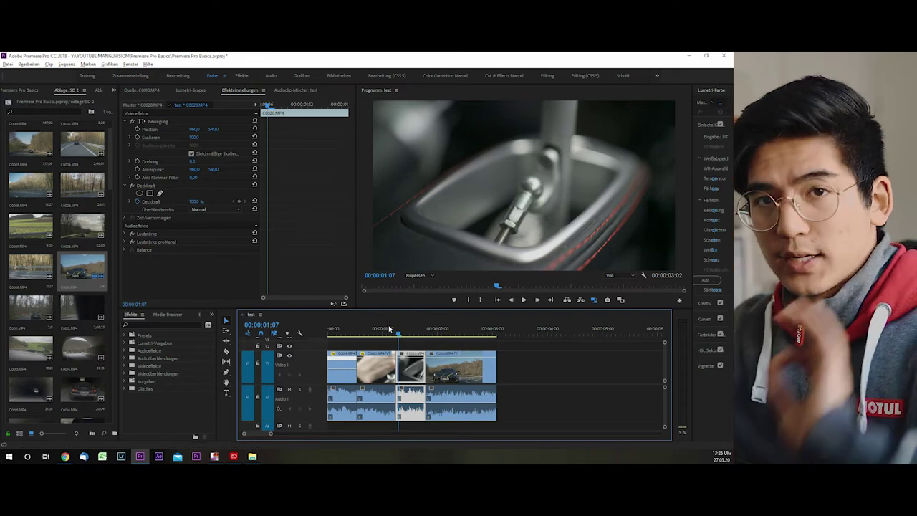
left_click(397, 335)
left_click_drag(397, 334, 380, 334)
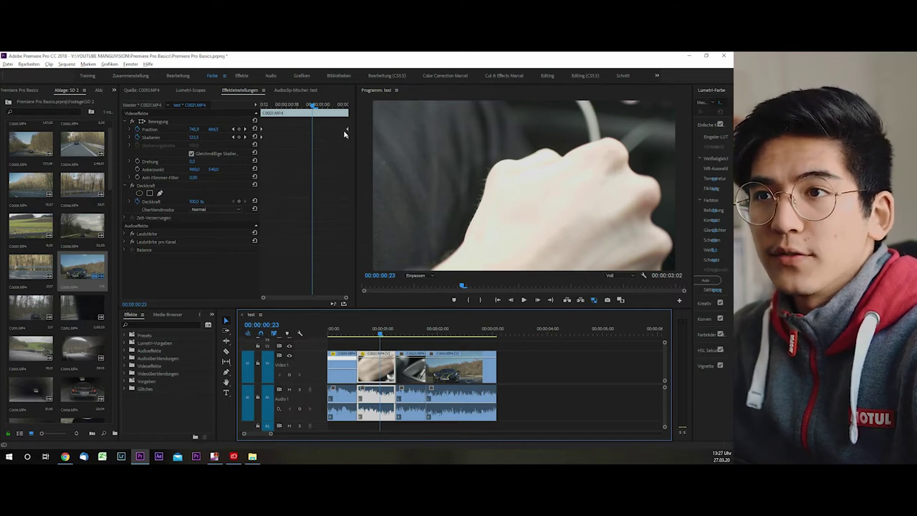
- Move the hand clip's final Position/Scale keyframe to 00:00:00:23 and check the motion
left_click(311, 108)
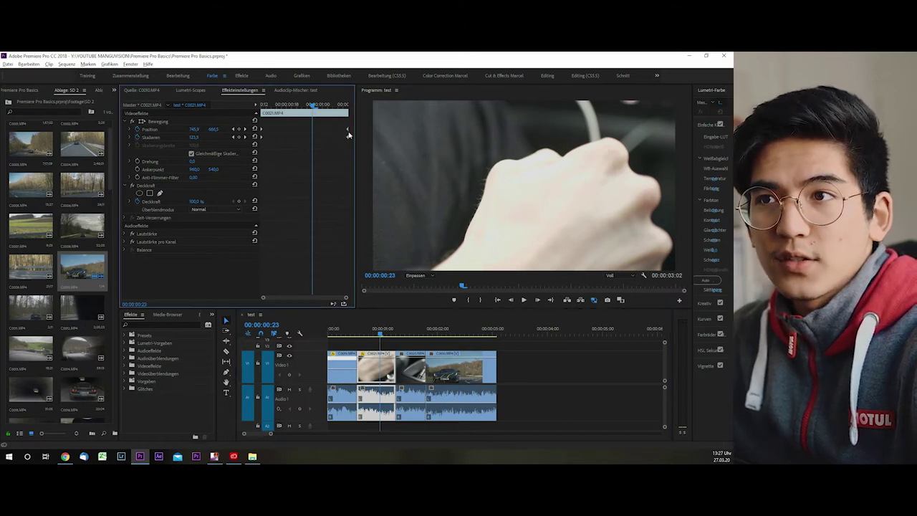
left_click_drag(347, 131, 311, 132)
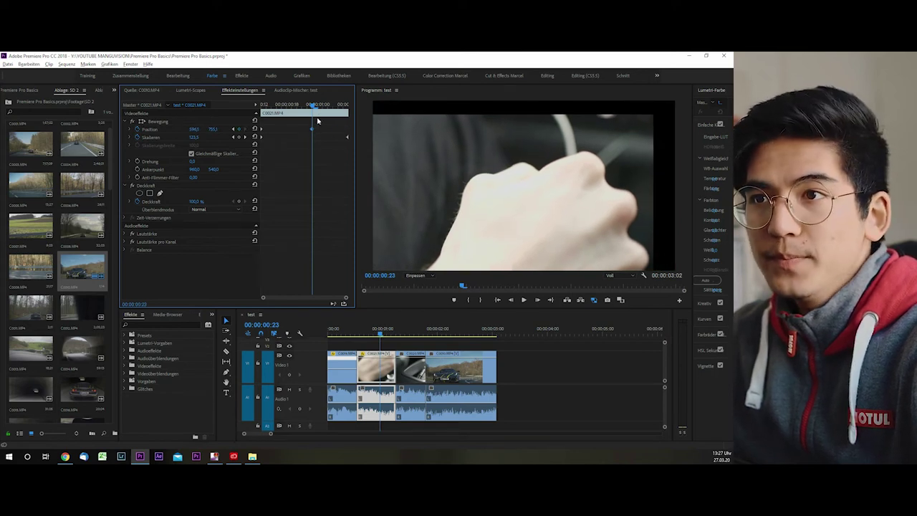
key("space")
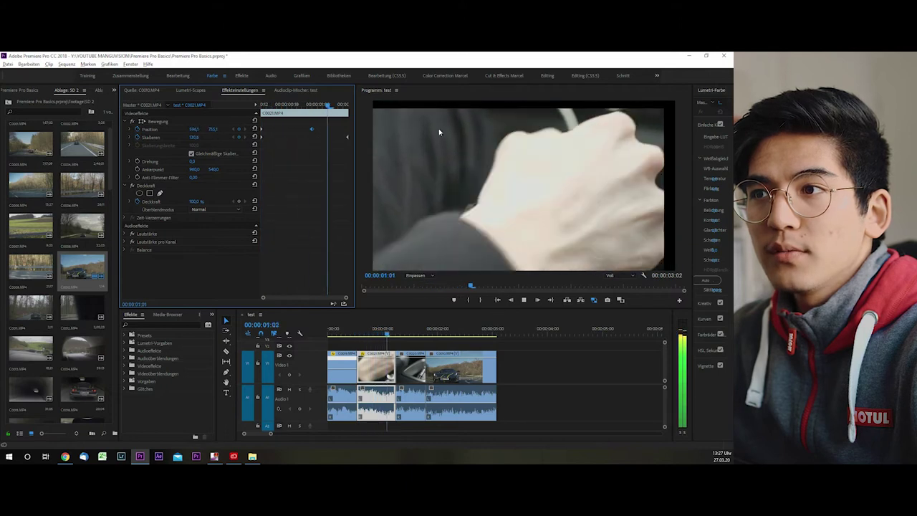
key("space")
key("space")
key("space")
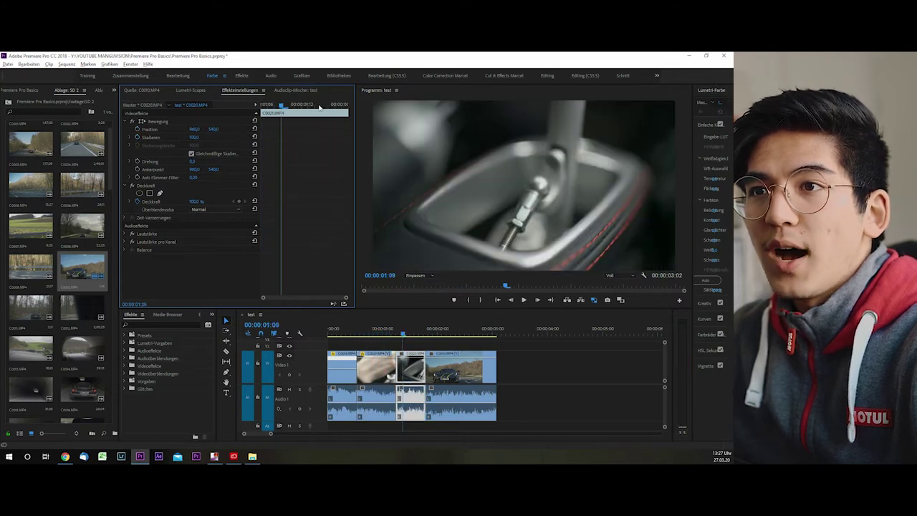
left_click(385, 328)
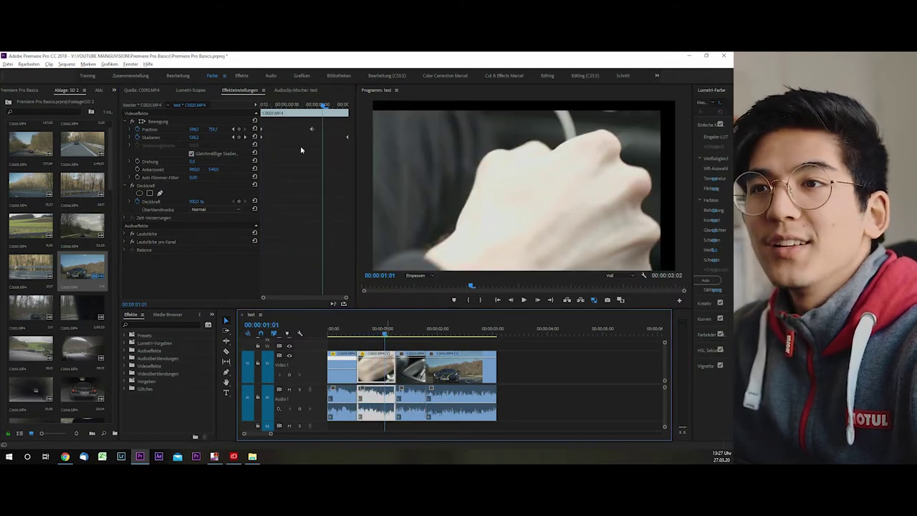
left_click_drag(322, 106, 314, 107)
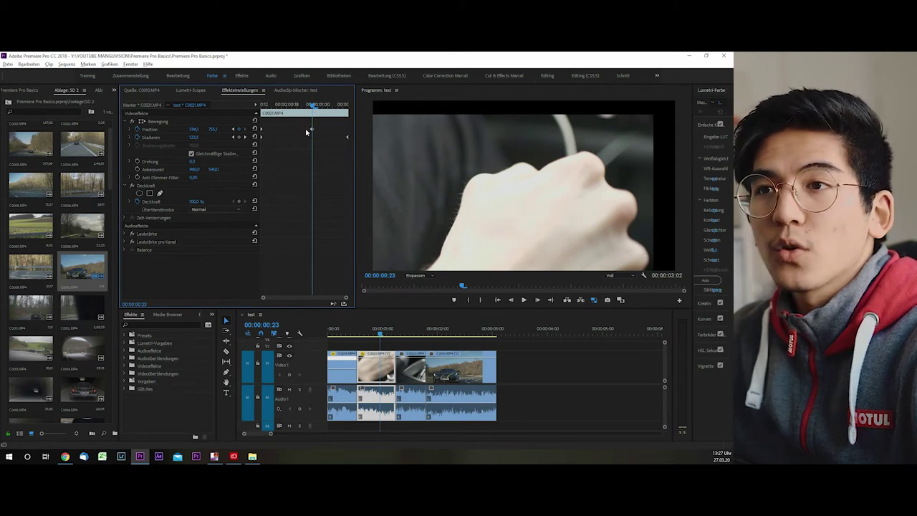
left_click_drag(345, 140, 309, 139)
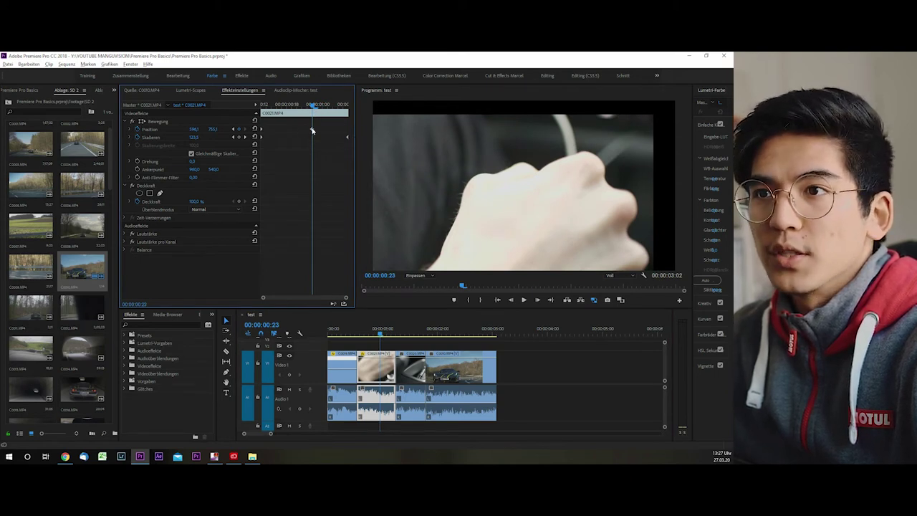
key("Up")
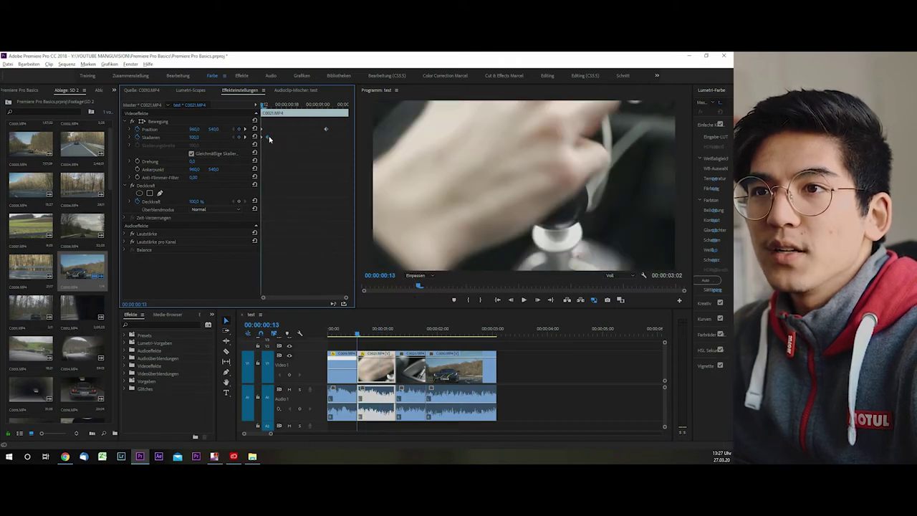
- Preview the hand clip frame by frame, then drag its Scale and Position keyframes near the start
key("Down")
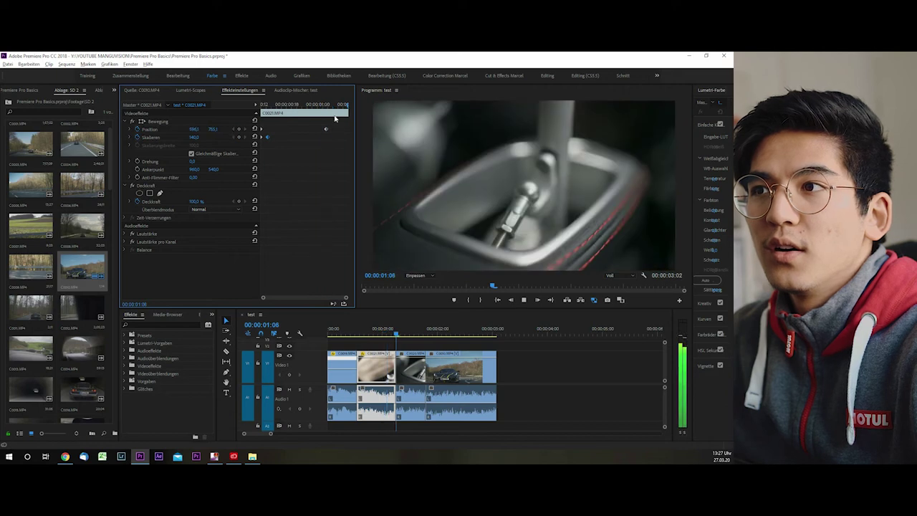
key("Left")
key("Left")
key("Left")
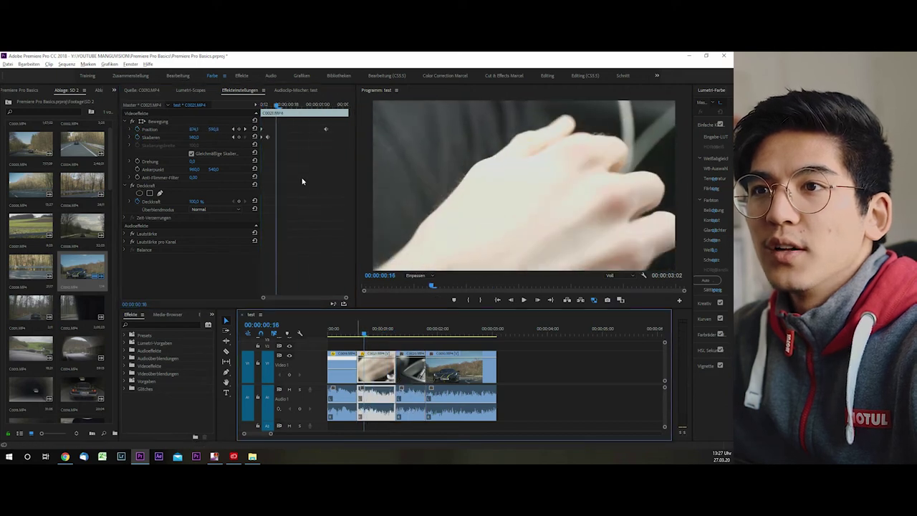
mouse_move(277, 105)
left_mouse_down()
mouse_move(319, 126)
mouse_move(340, 124)
mouse_move(271, 133)
left_mouse_up()
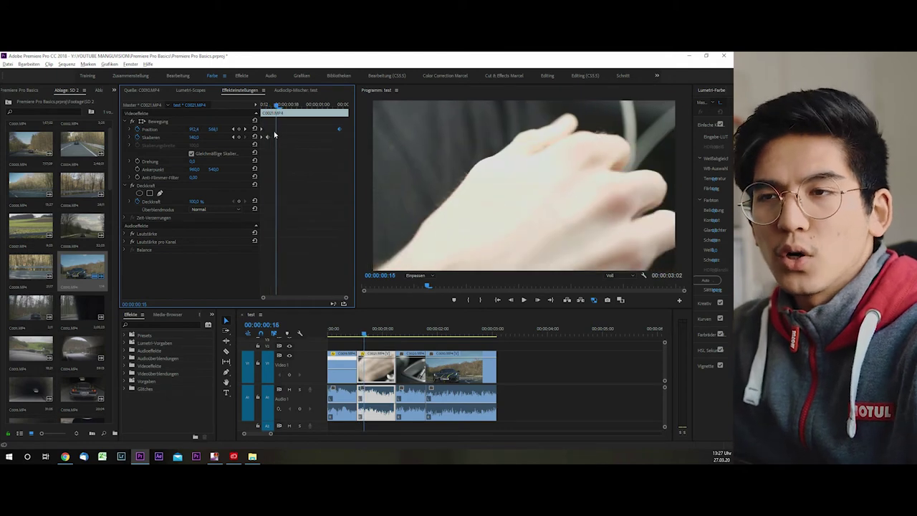
left_click_drag(272, 129, 283, 130)
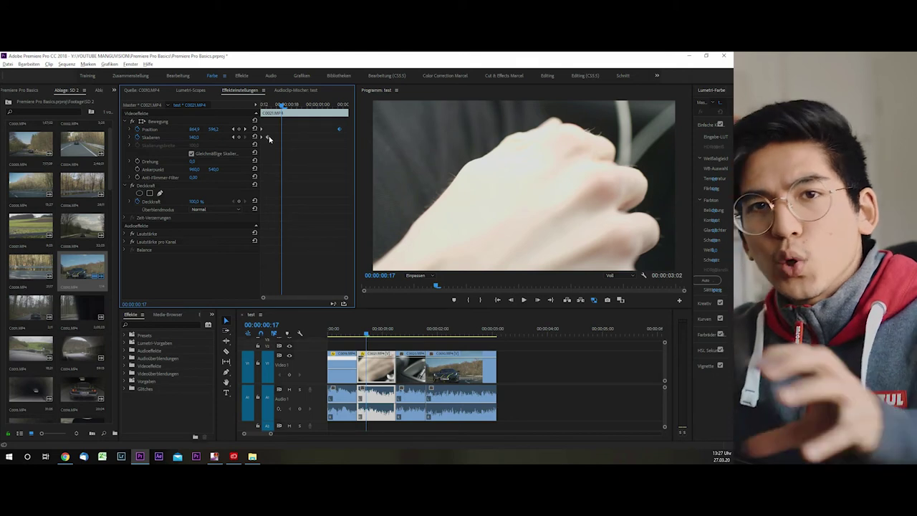
left_click_drag(269, 137, 347, 136)
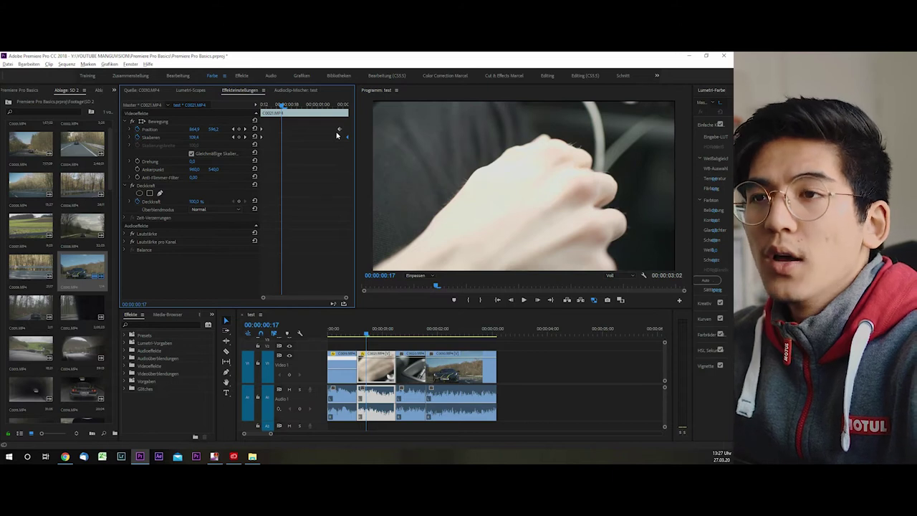
mouse_move(340, 129)
left_mouse_down()
mouse_move(274, 131)
mouse_move(276, 106)
mouse_move(295, 107)
left_mouse_up()
left_click(273, 106)
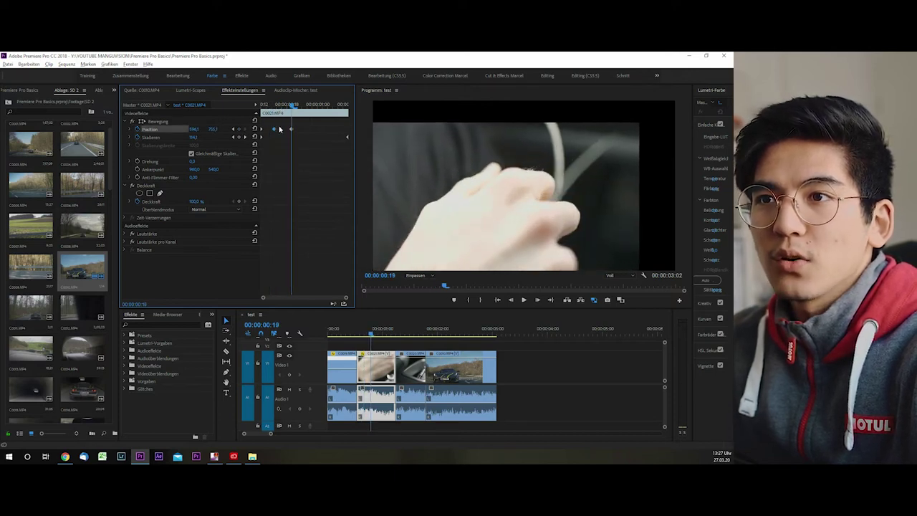
- Adjust the hand shot's Position X/Y values to reframe it and hide the black bar
left_click_drag(215, 131, 195, 129)
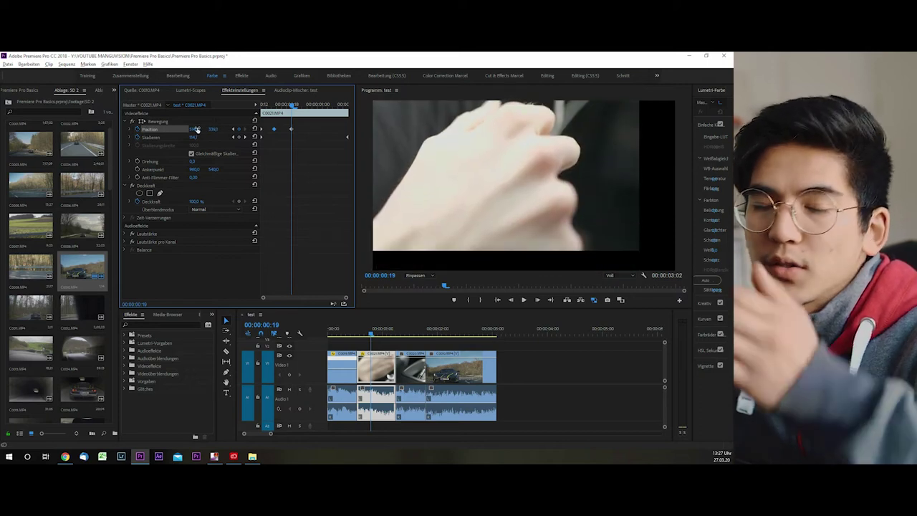
left_click_drag(197, 129, 229, 133)
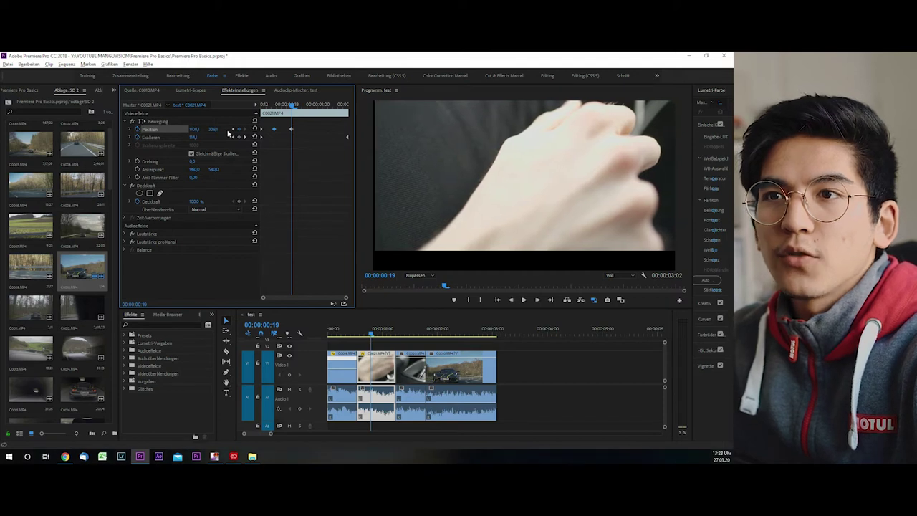
left_click(205, 133)
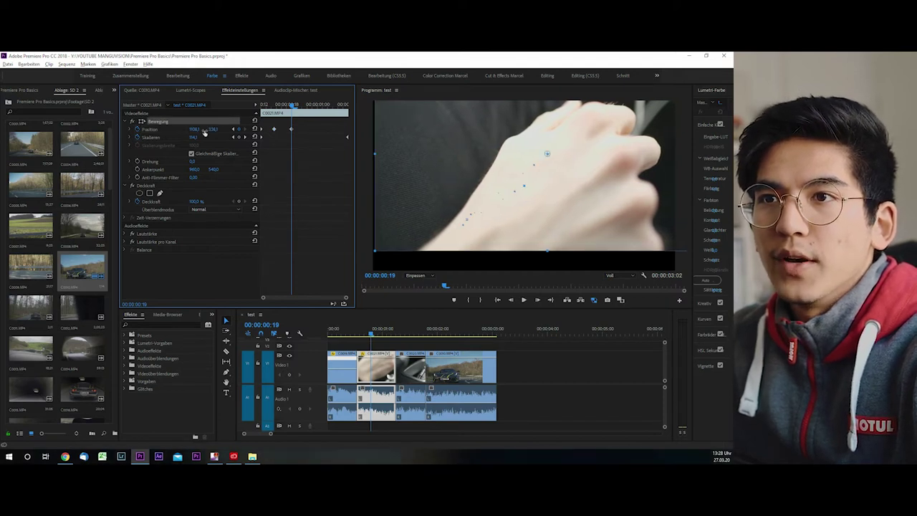
mouse_move(194, 129)
left_mouse_down()
mouse_move(172, 129)
mouse_move(237, 129)
left_mouse_up()
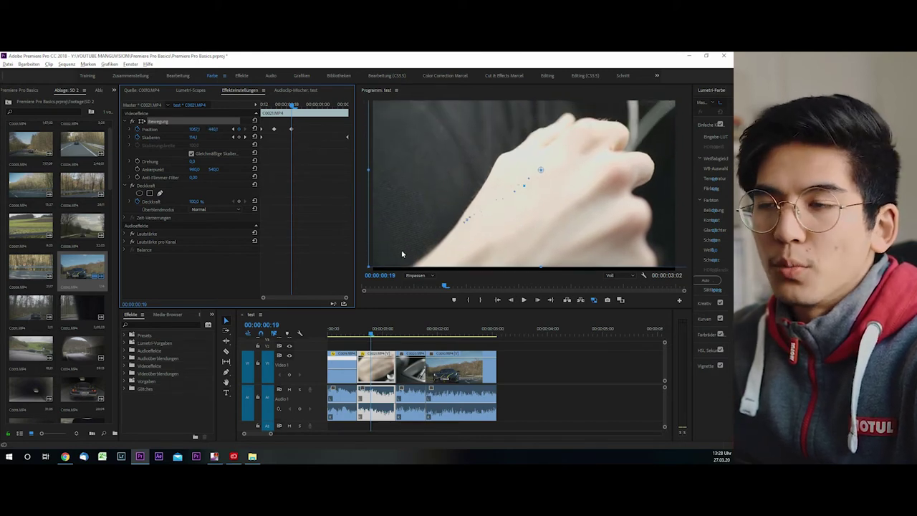
- Delete the extra Position keyframe and drag the hand shot into place in the Program monitor
left_click(275, 105)
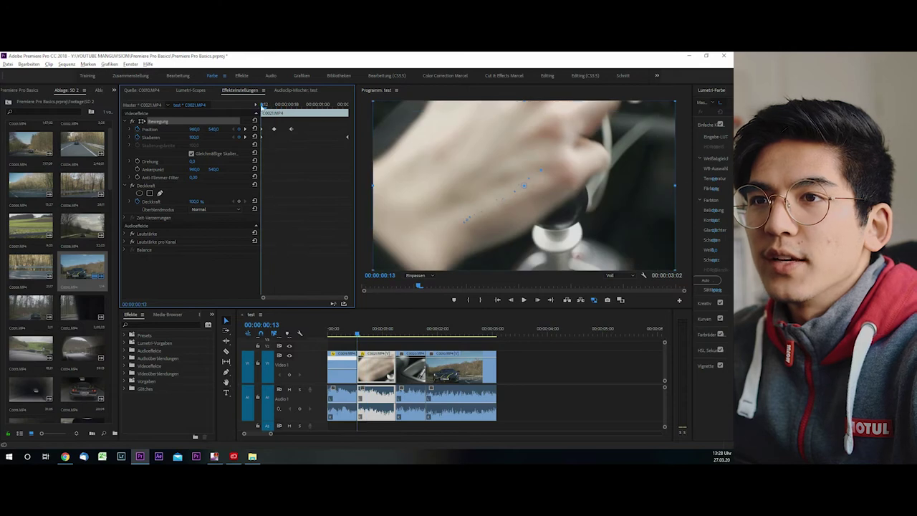
mouse_move(275, 105)
left_mouse_down()
mouse_move(299, 107)
mouse_move(332, 135)
left_mouse_up()
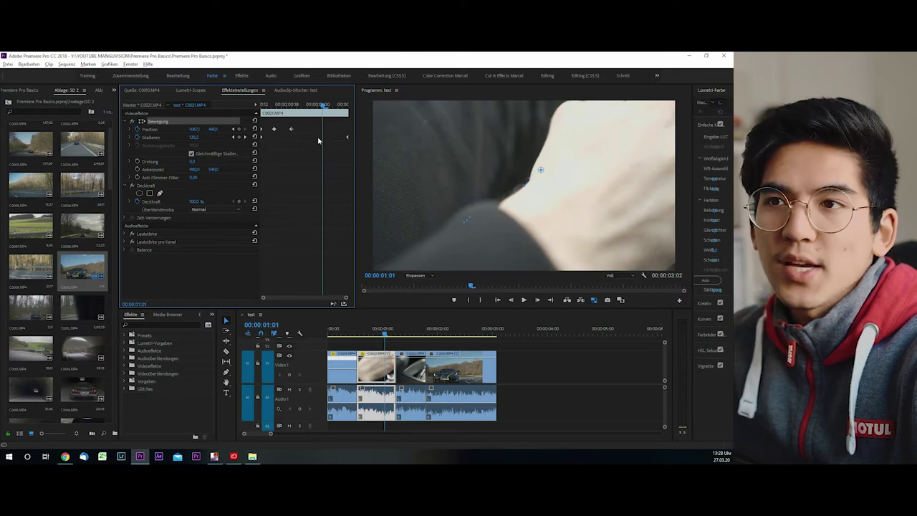
left_click(291, 129)
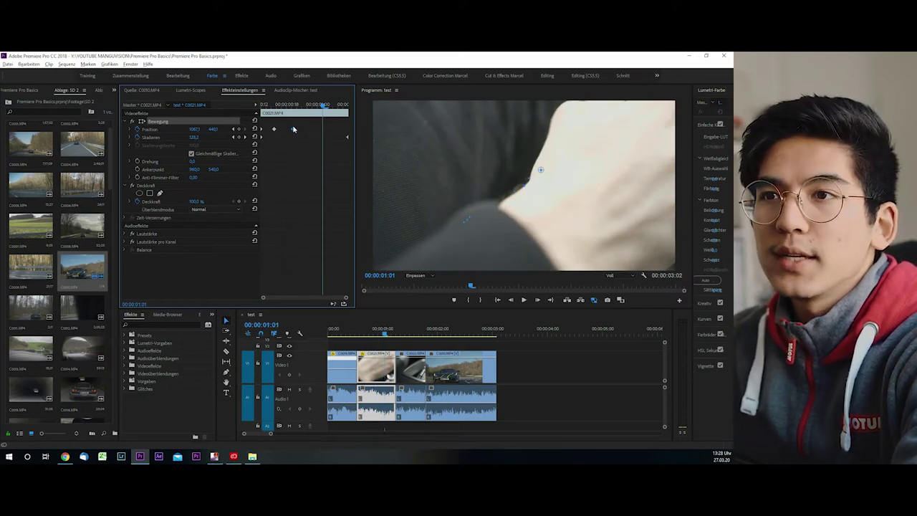
key("Delete")
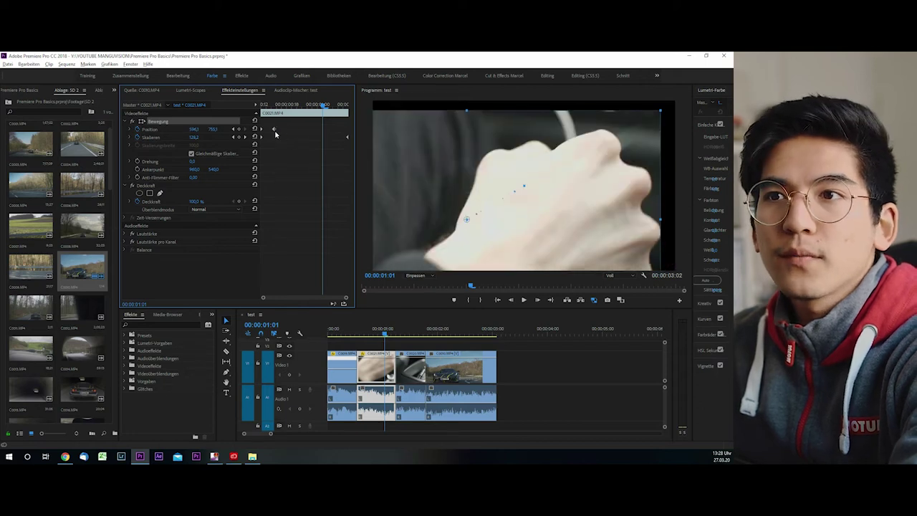
left_click_drag(455, 135, 473, 126)
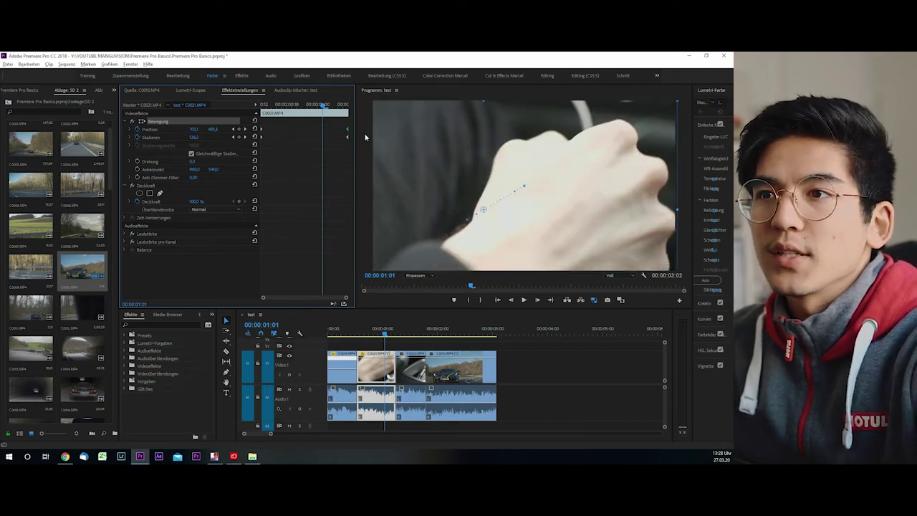
left_click_drag(329, 115, 262, 114)
key("Home")
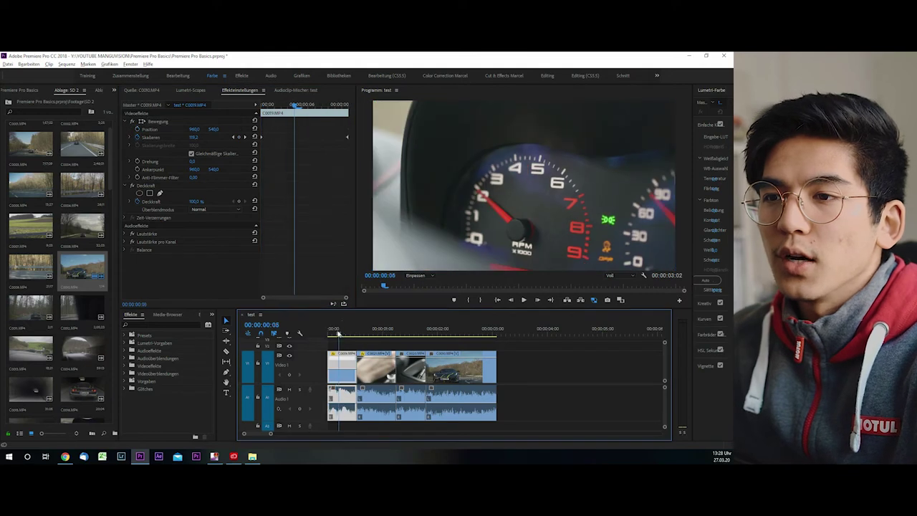
key("space")
key("space")
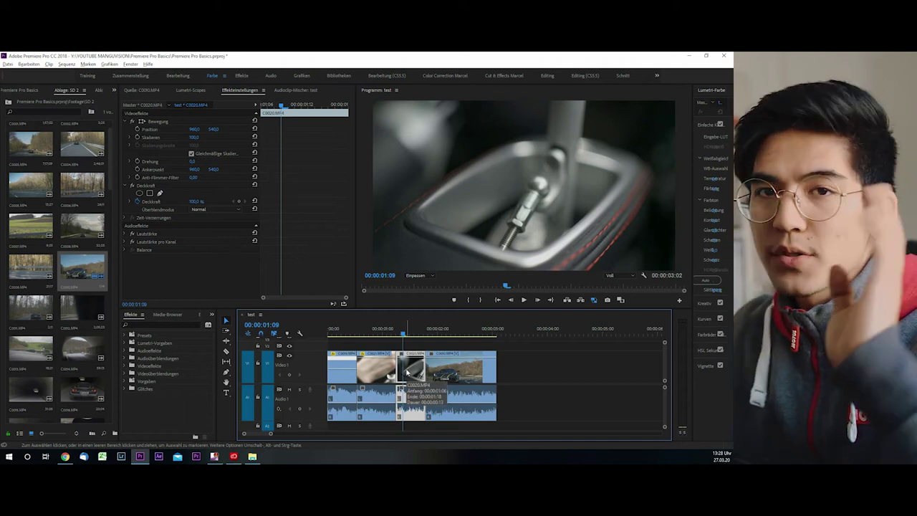
- Start Scale keyframes on the gear-shift clip with 150 on its first frame
left_click(202, 163)
key("Left")
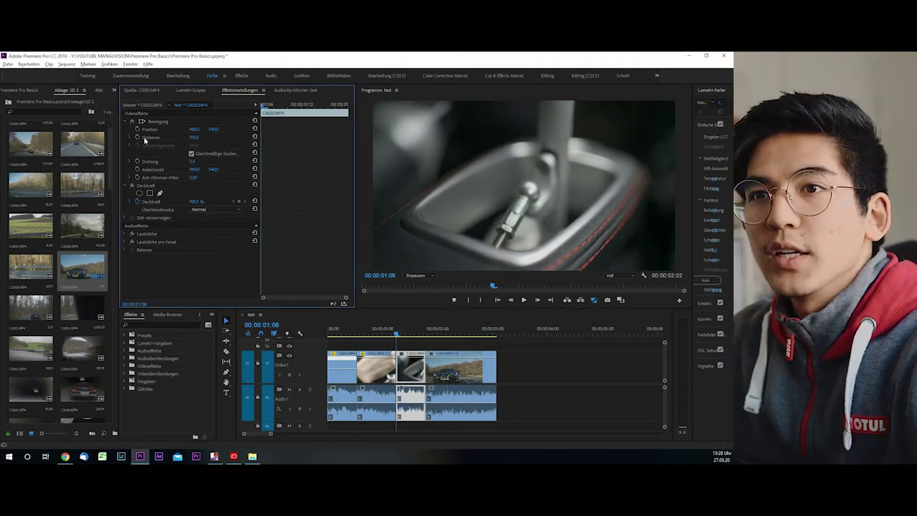
left_click(137, 138)
key("Left")
key("Left")
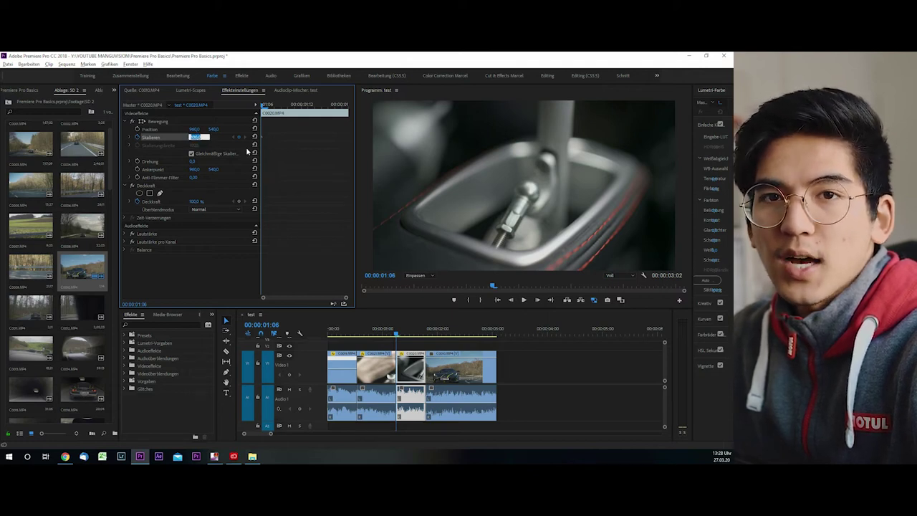
type("150")
key("Return")
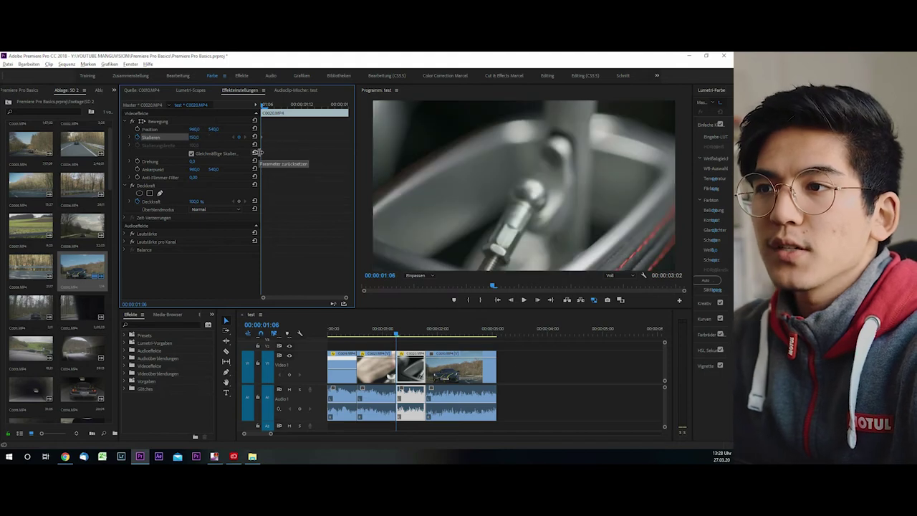
- Add a later Scale keyframe back at 100 and drag it further along in time
key("End")
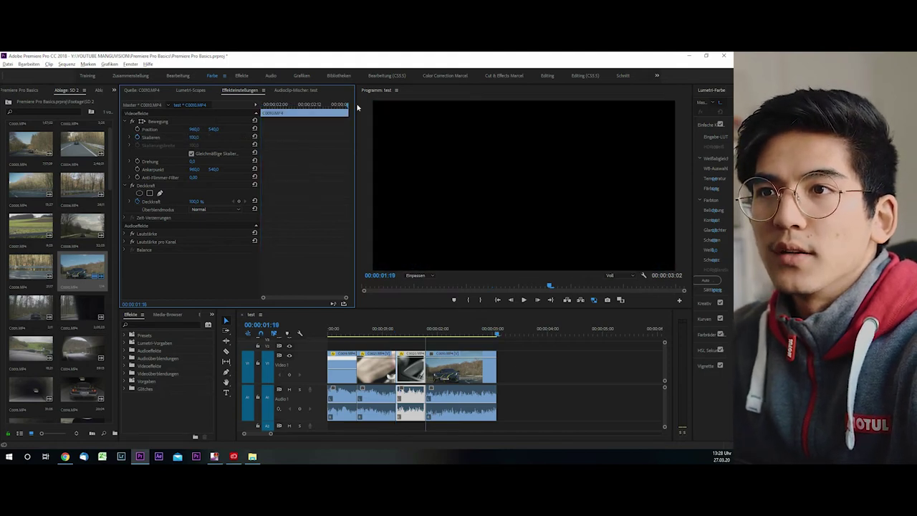
left_click(421, 331)
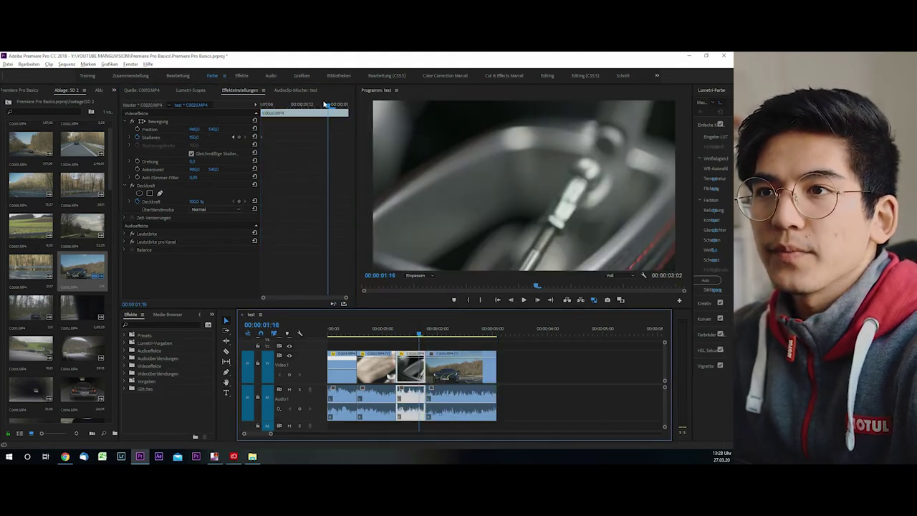
left_click(196, 137)
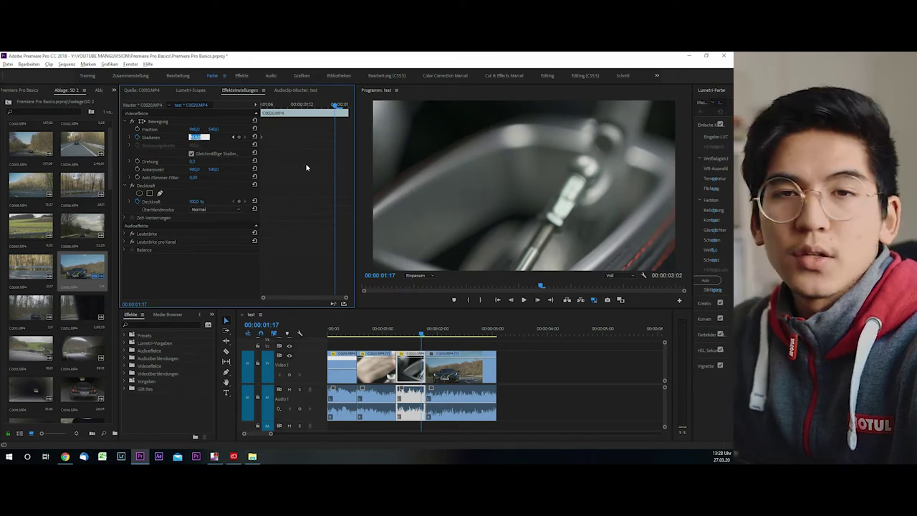
type("100")
key("Return")
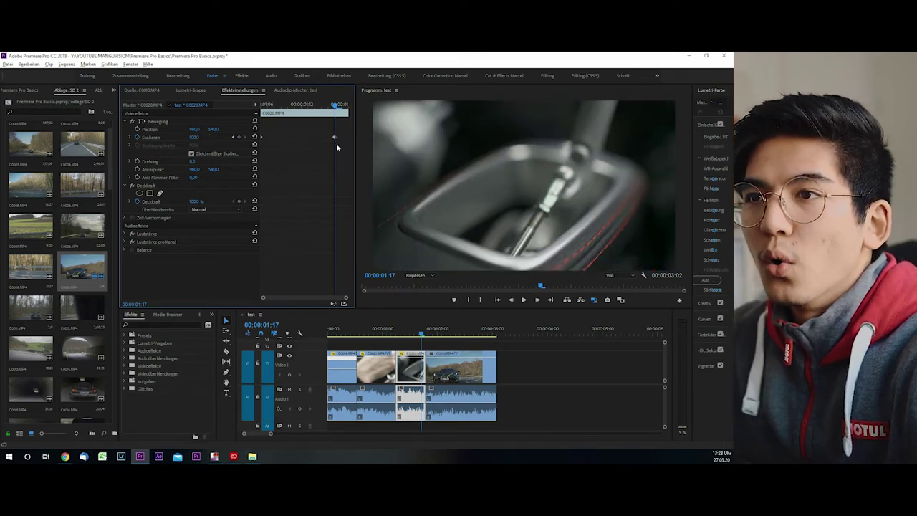
left_click_drag(334, 137, 371, 148)
- Play the sequence from the gear-shift shot and stop where the car clip begins
left_click(379, 331)
key("space")
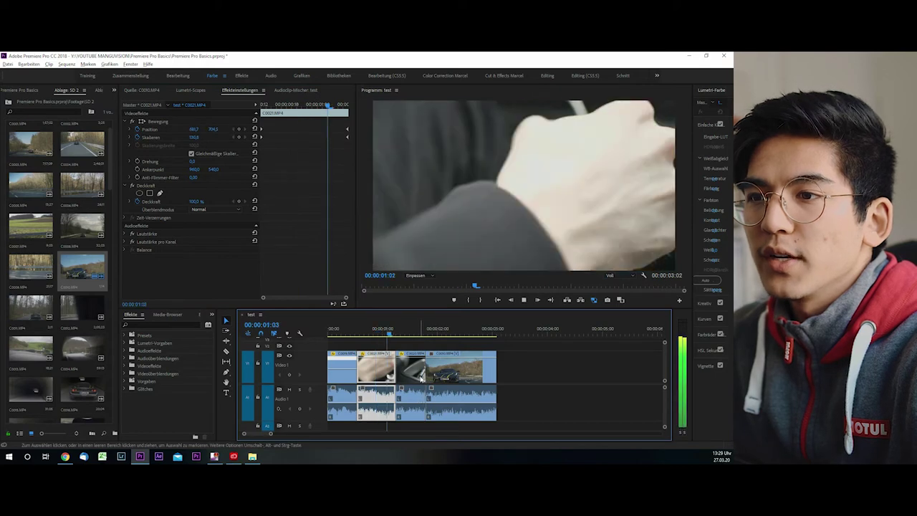
left_click(398, 367)
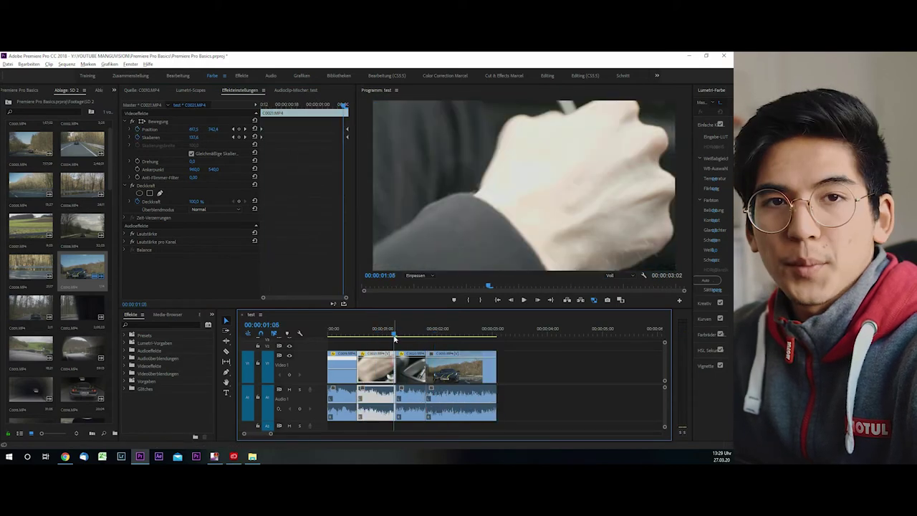
key("space")
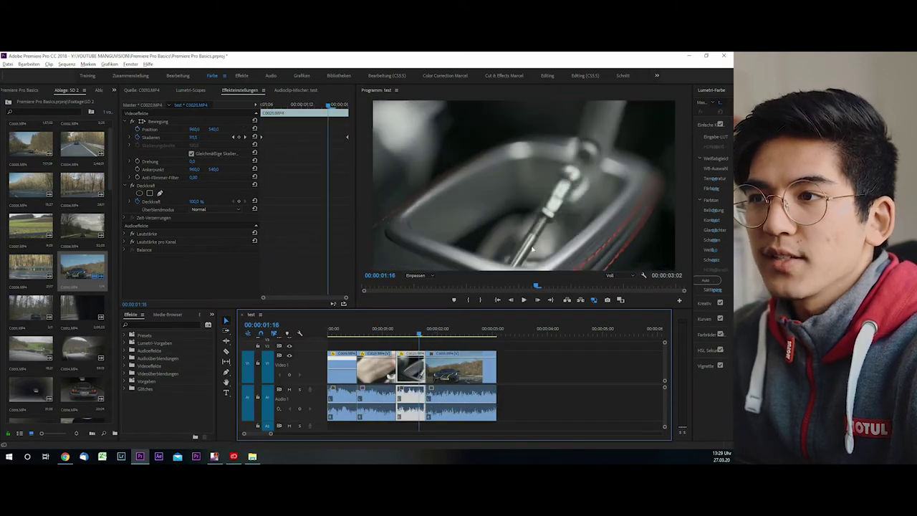
key("space")
left_click(435, 348)
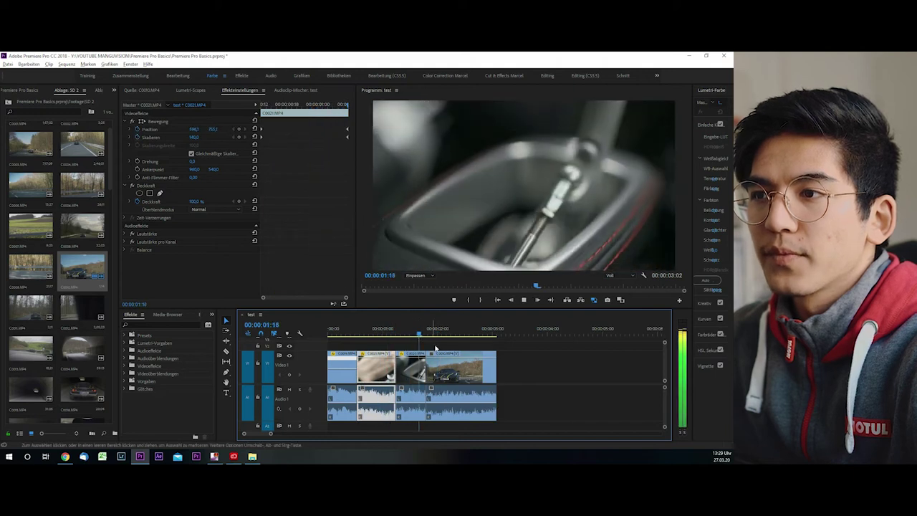
key("space")
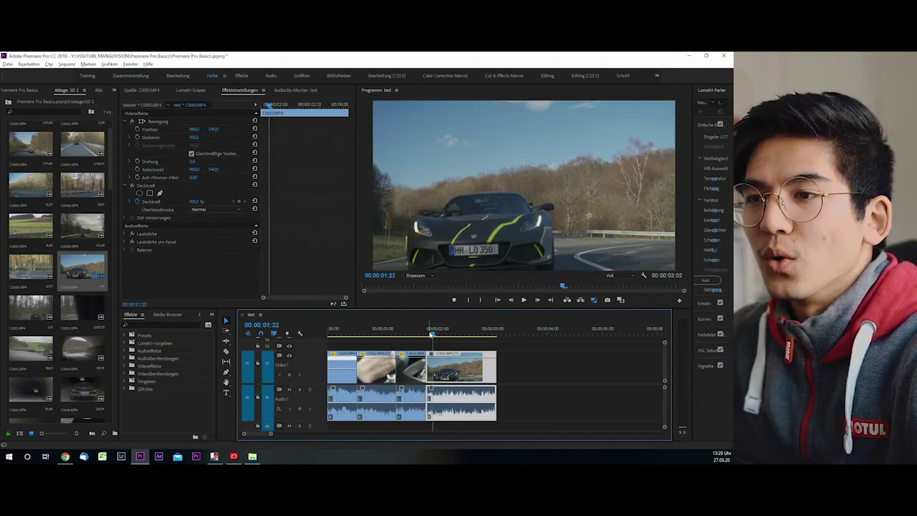
- Scale the car clip C0030.MP4 to 120 at its start and scrub to check the framing
mouse_move(431, 334)
left_mouse_down()
mouse_move(494, 334)
mouse_move(447, 334)
mouse_move(470, 346)
mouse_move(448, 348)
left_mouse_up()
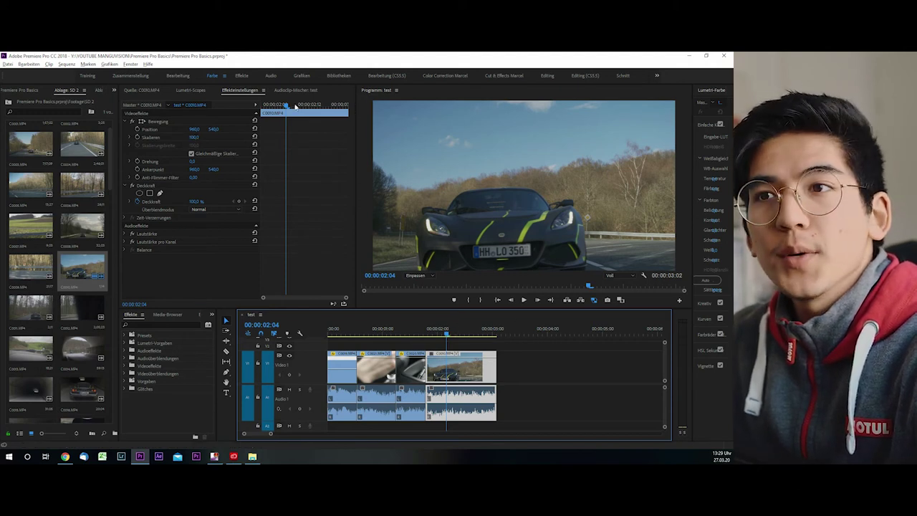
left_click_drag(295, 106, 122, 148)
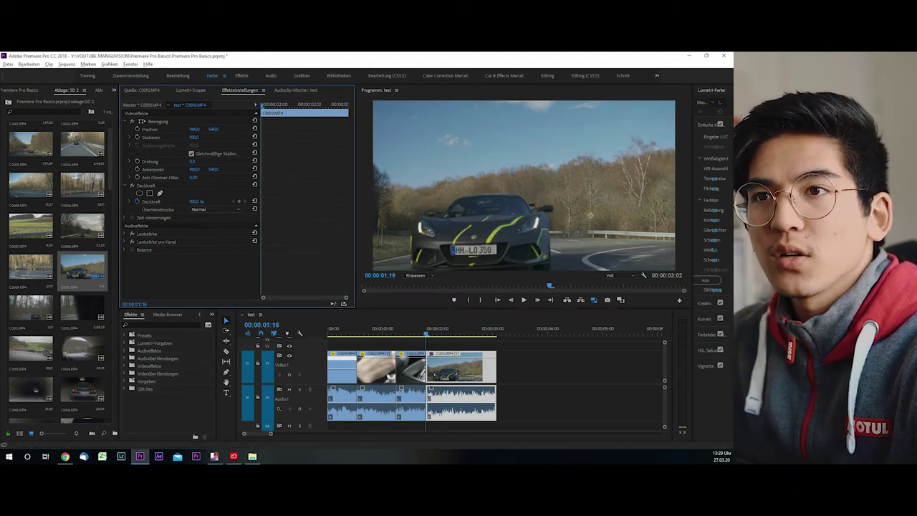
left_click(195, 137)
type("120")
key("Return")
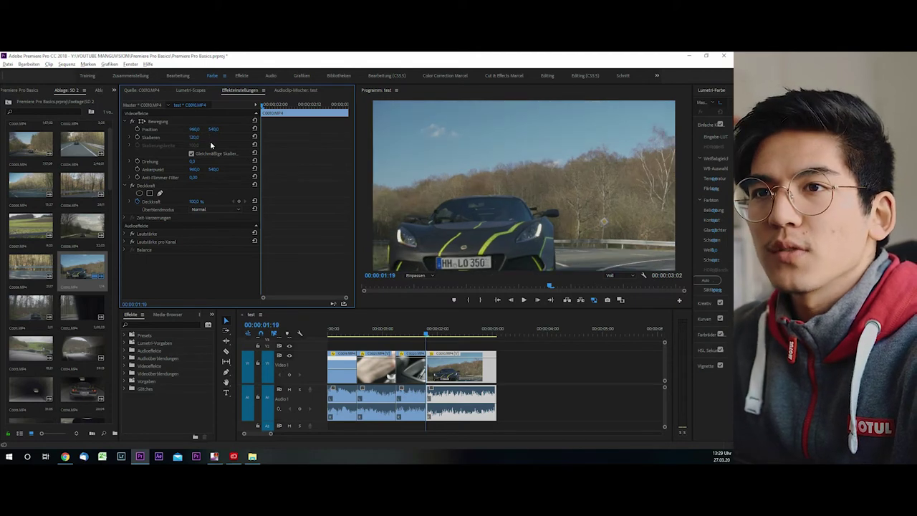
left_click(194, 137)
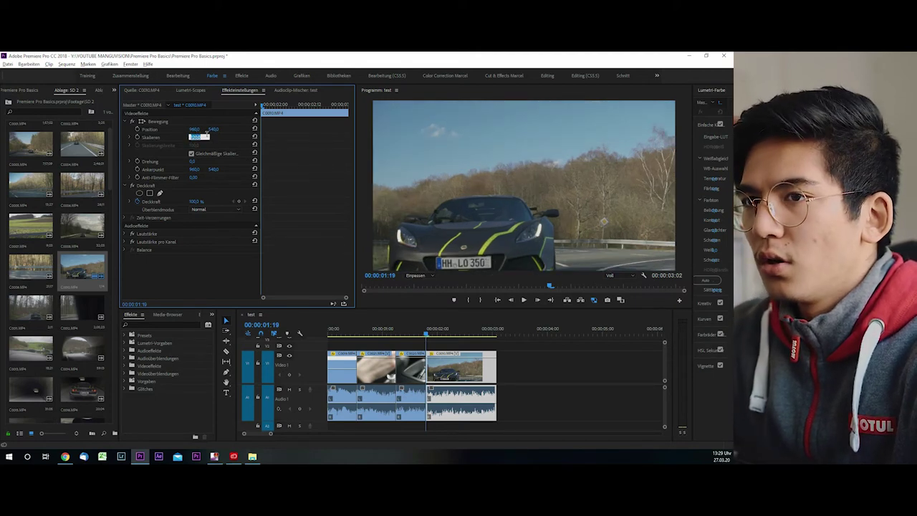
type("120")
key("Return")
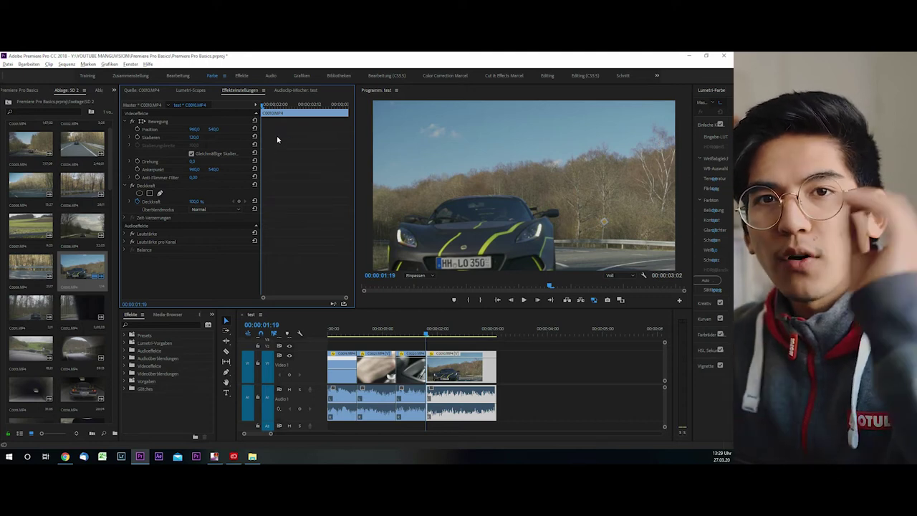
left_click(280, 105)
mouse_move(281, 106)
left_mouse_down()
mouse_move(300, 111)
mouse_move(173, 145)
left_mouse_up()
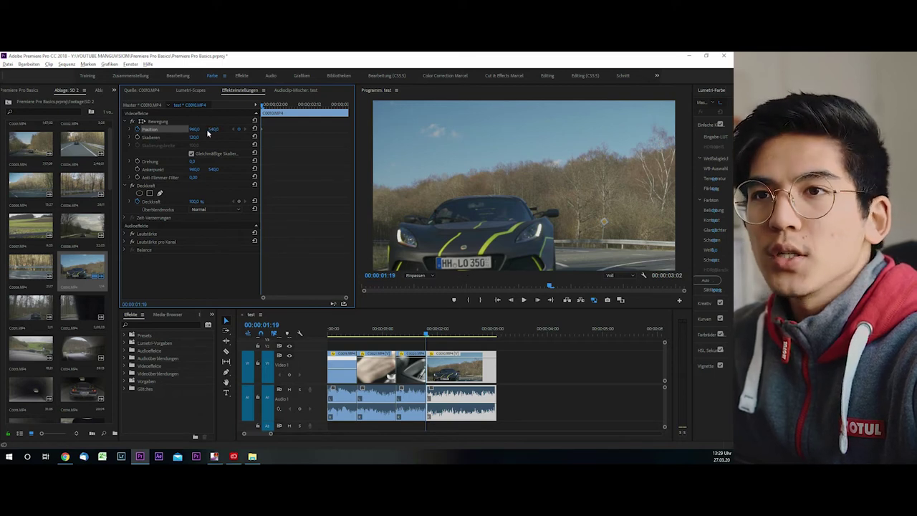
- Raise the car image to Position Y 432, nudge it right, and preview the framing
left_click_drag(210, 129, 136, 129)
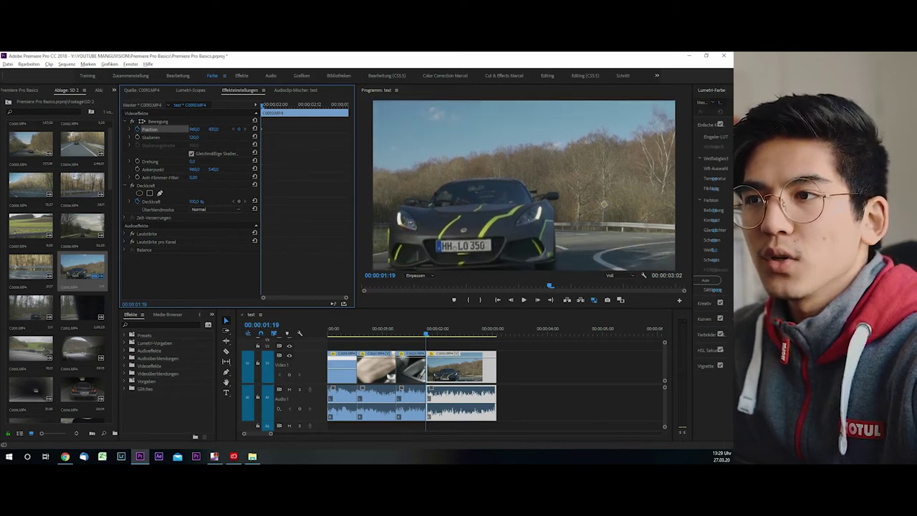
left_click_drag(213, 129, 219, 129)
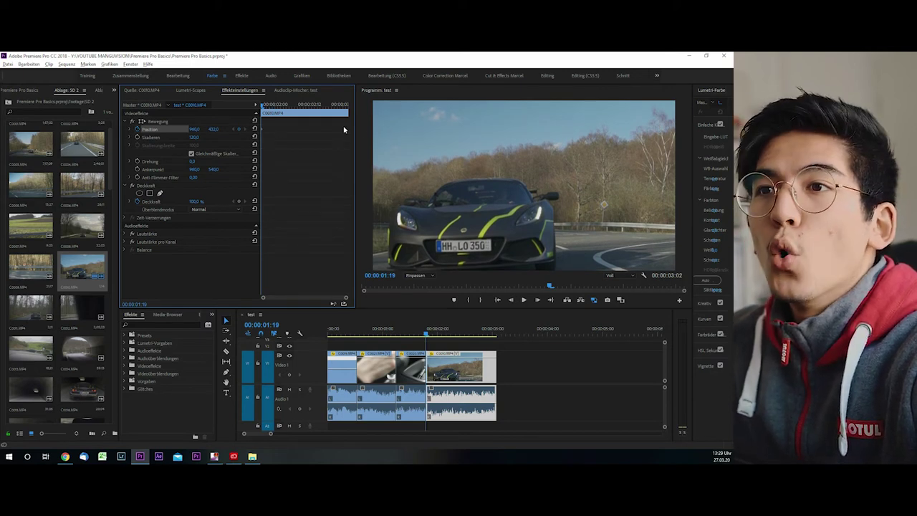
left_click_drag(198, 133, 227, 133)
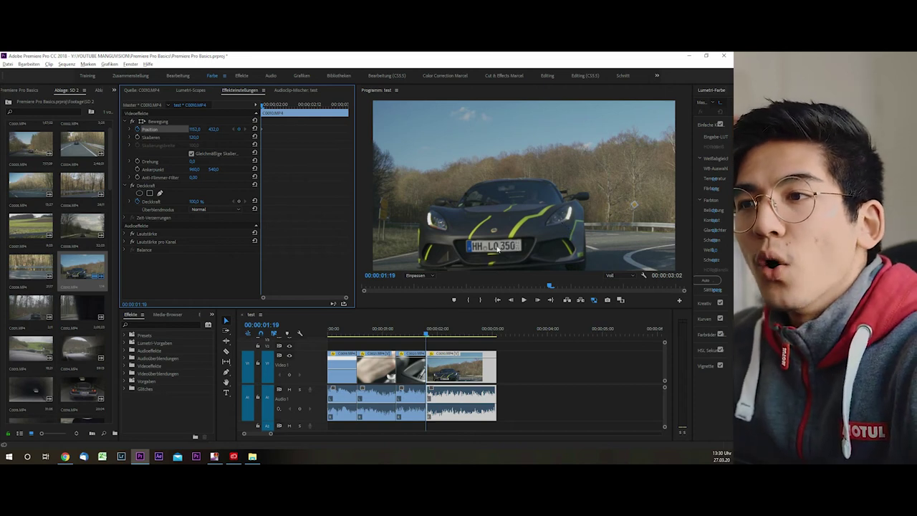
left_click(480, 192)
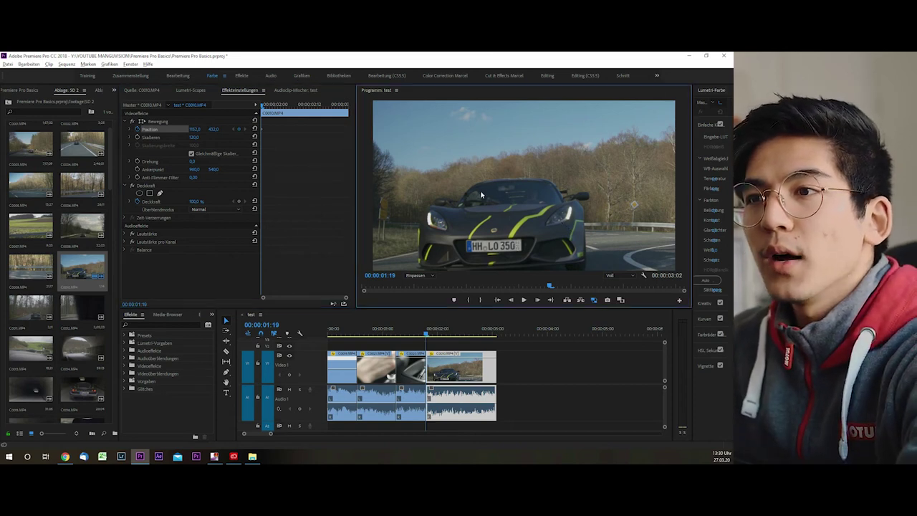
key("space")
key("space")
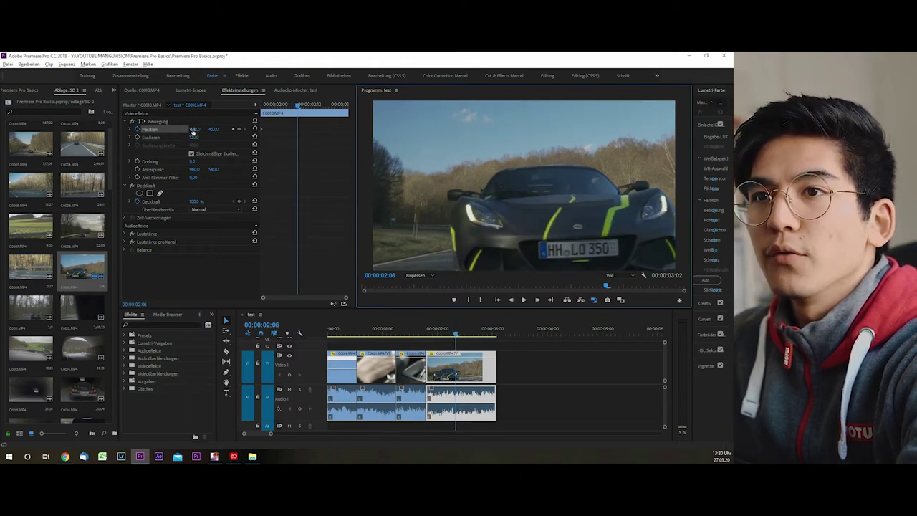
- Add Position keyframes at 00:00:02:08 and 00:00:02:11 panning the car left, then preview the pan
left_click_drag(194, 129, 67, 129)
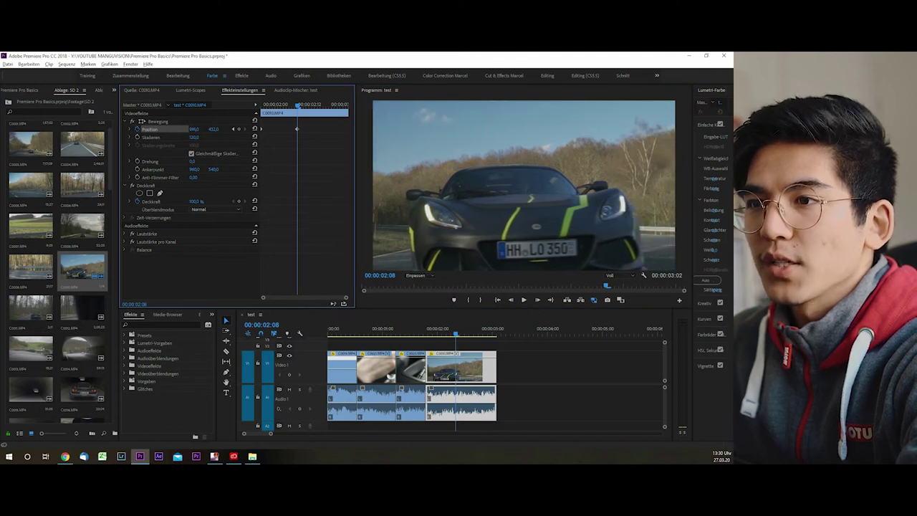
key("Right")
key("Right")
key("Right")
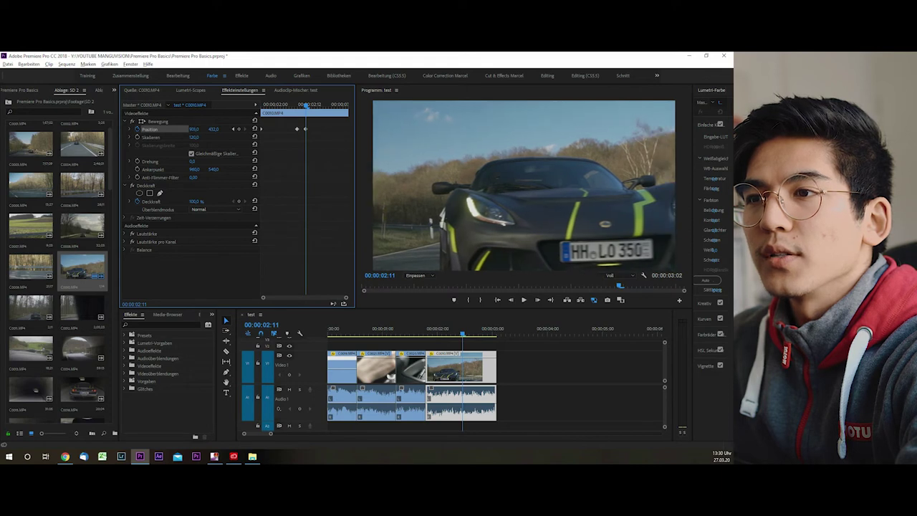
left_click_drag(194, 129, 125, 129)
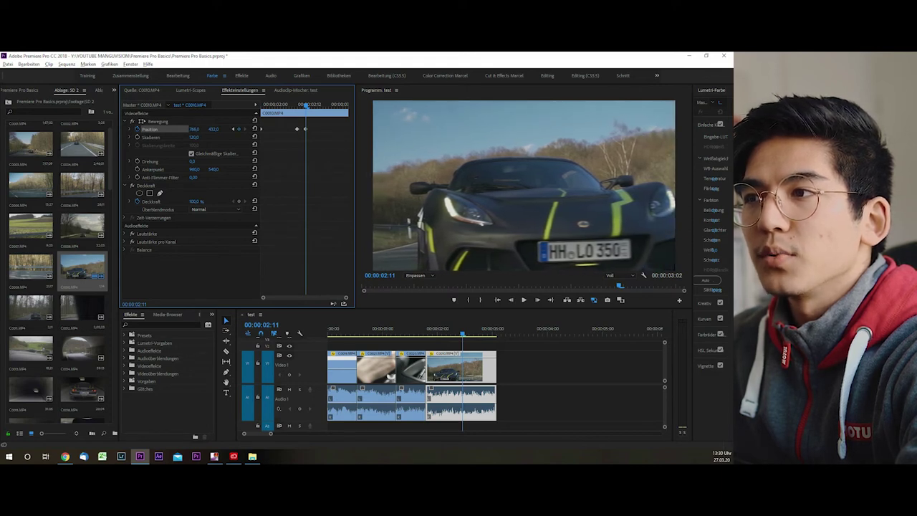
left_click(541, 255)
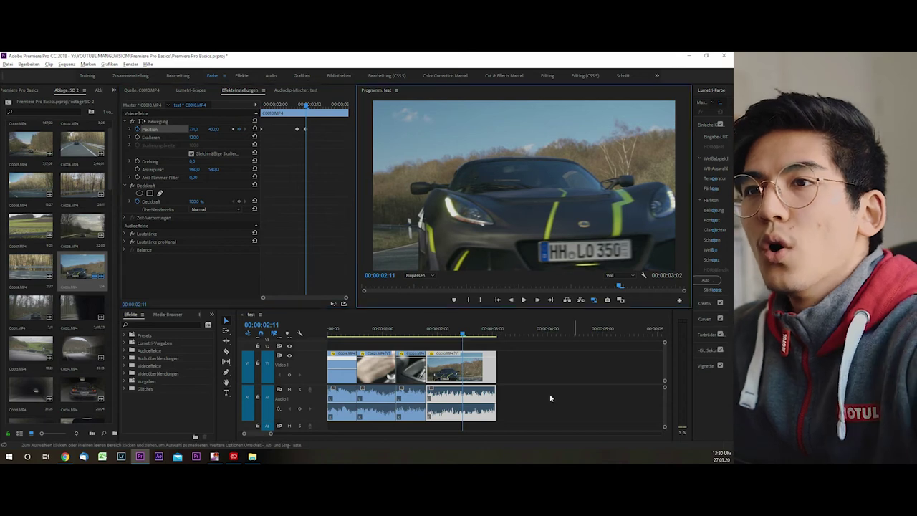
left_click(485, 398)
key("space")
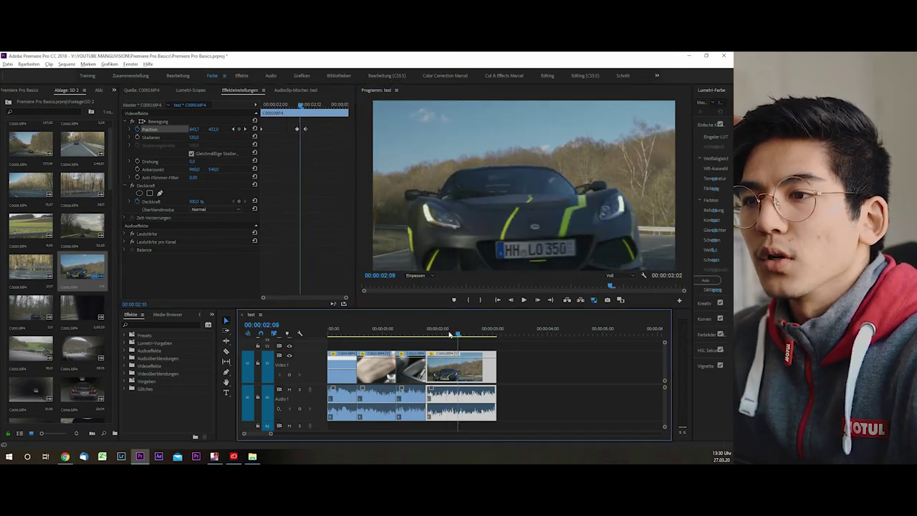
key("space")
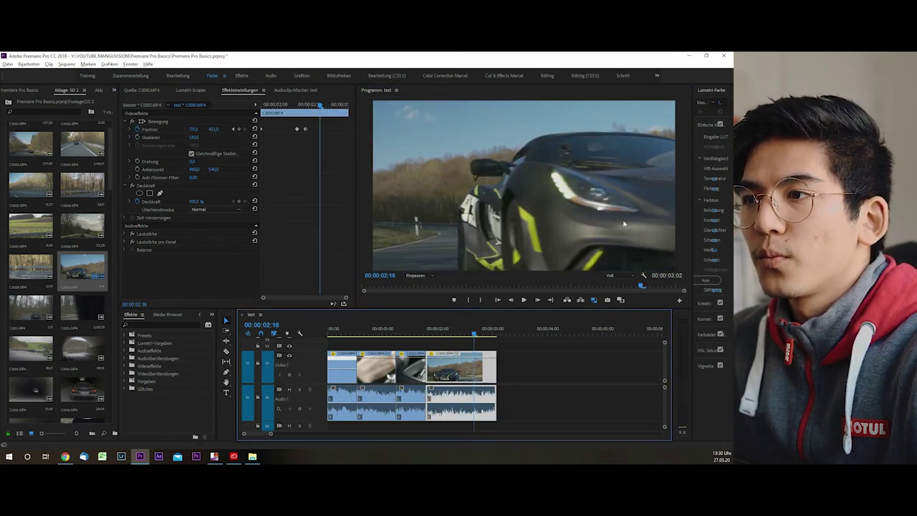
mouse_move(408, 330)
left_mouse_down()
mouse_move(480, 342)
mouse_move(431, 345)
mouse_move(469, 337)
left_mouse_up()
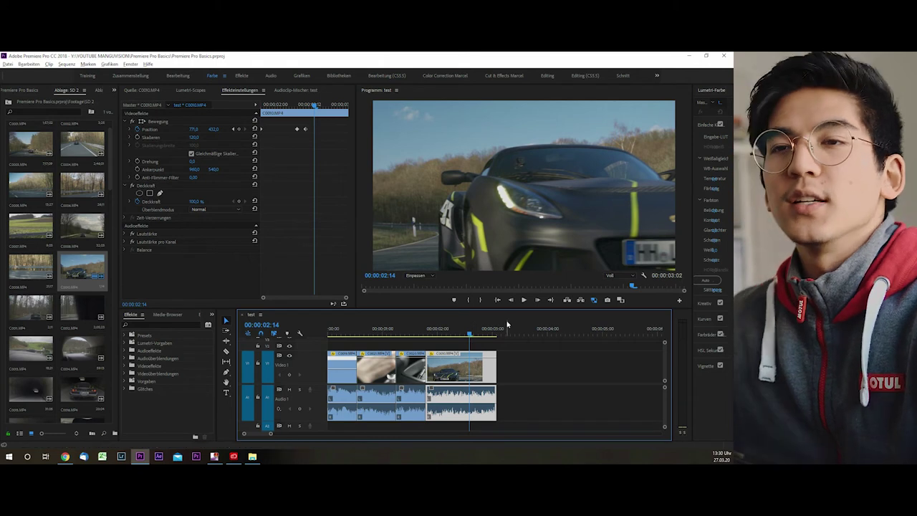
left_click(455, 330)
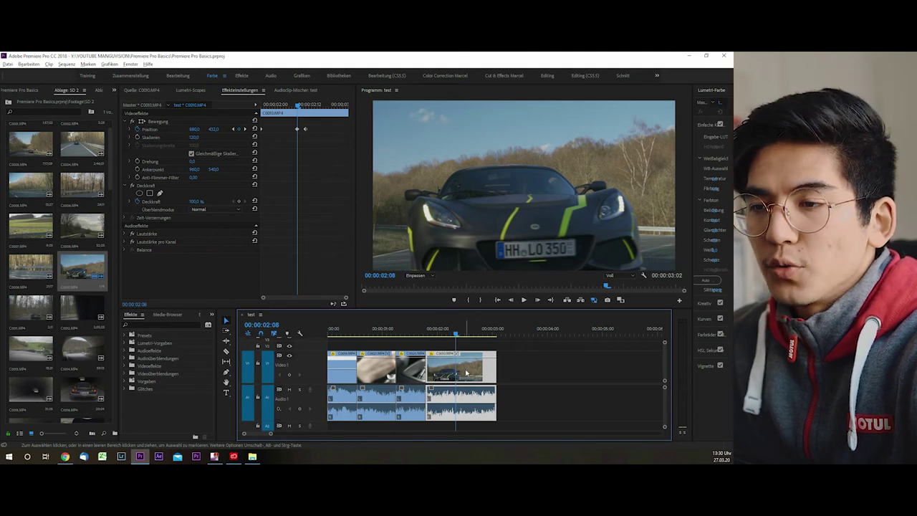
- Move the gear-shift clip C0020.MP4 onto Video 2, expand that track, and lengthen the clip
left_click_drag(410, 374, 431, 252)
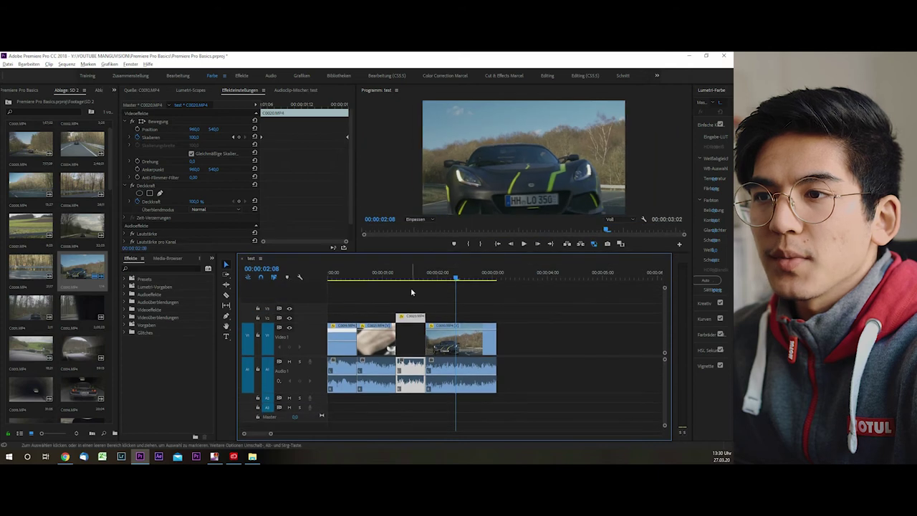
left_click(408, 275)
double_click(312, 319)
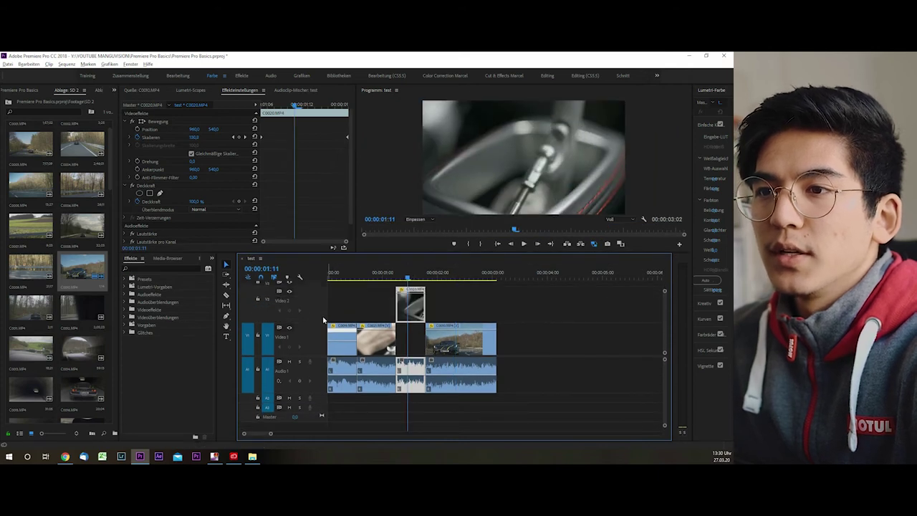
right_click(413, 306)
left_click(477, 199)
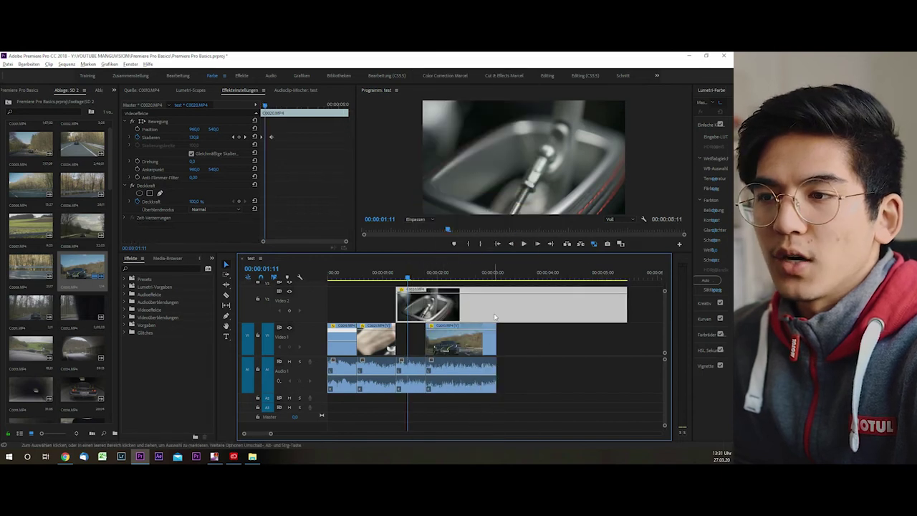
- Trim the gear-shift clip's end and cut it into two pieces with the Razor tool
left_click_drag(627, 305, 454, 299)
left_click(427, 312)
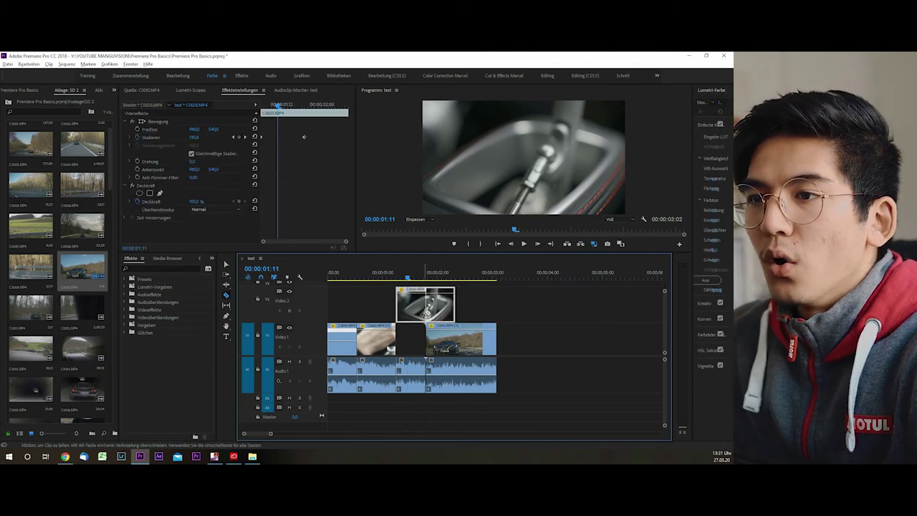
left_click(426, 312)
key("v")
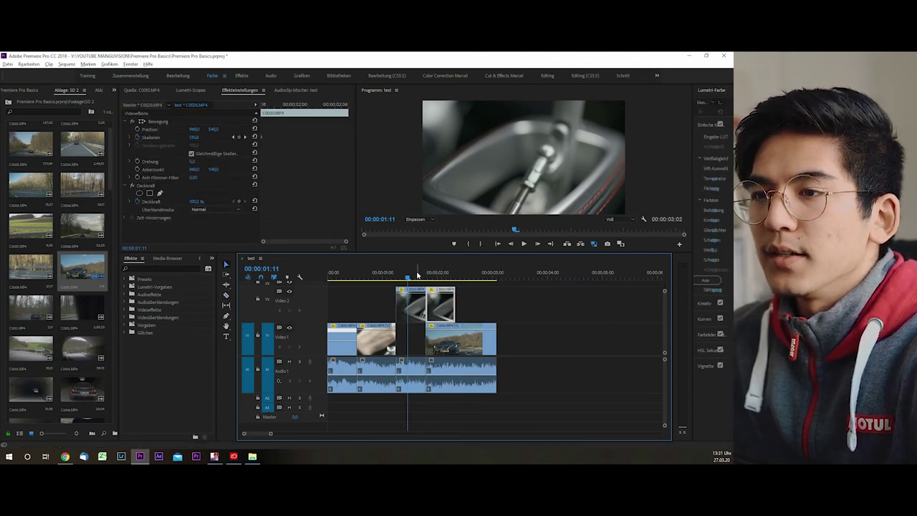
left_click_drag(418, 275, 435, 279)
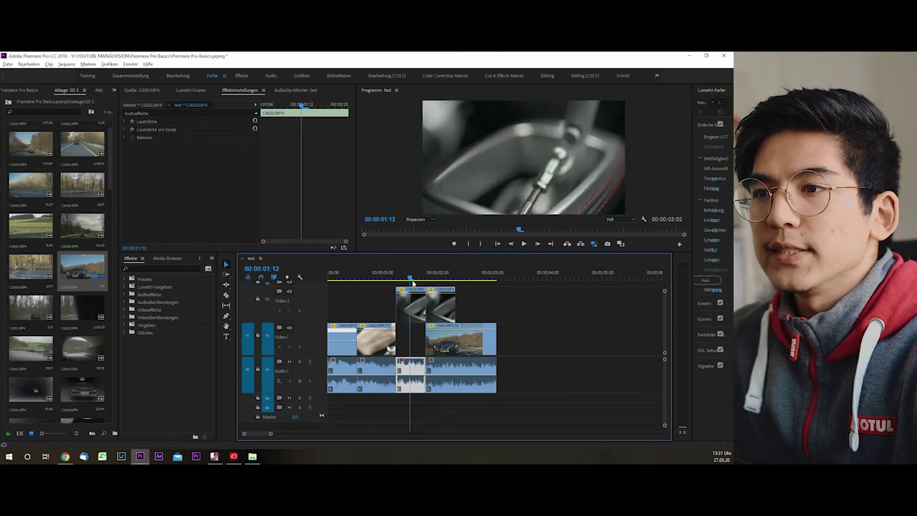
- Set the Video 2 overlay's opacity to 50% and enlarge the Program monitor to review the blend
left_click(455, 340)
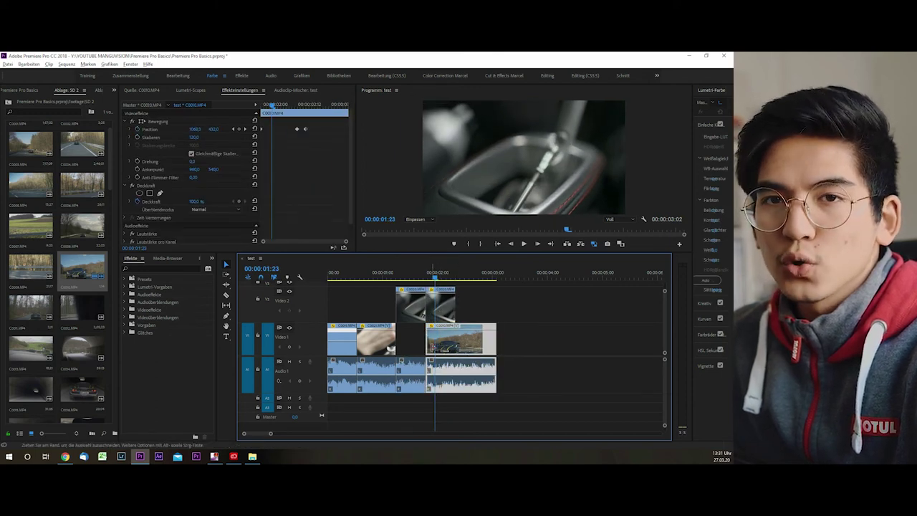
left_click(446, 307)
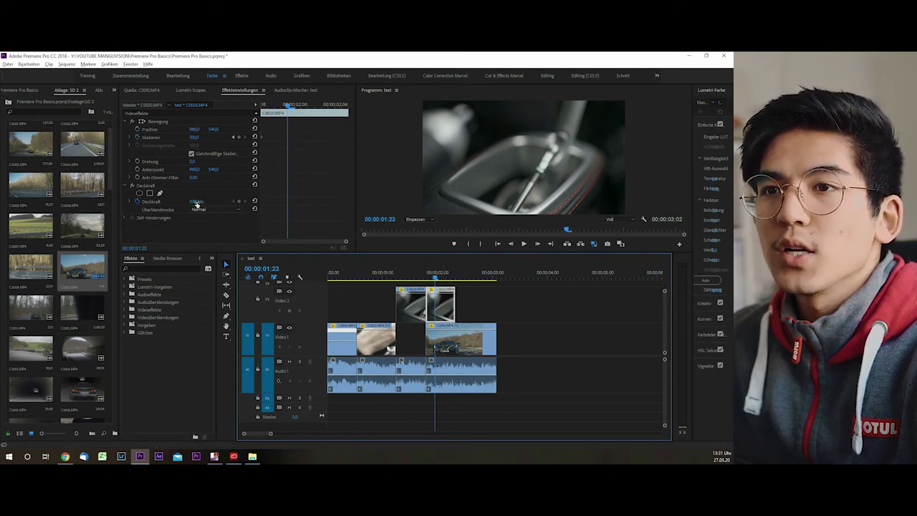
left_click(197, 203)
type("50")
key("Return")
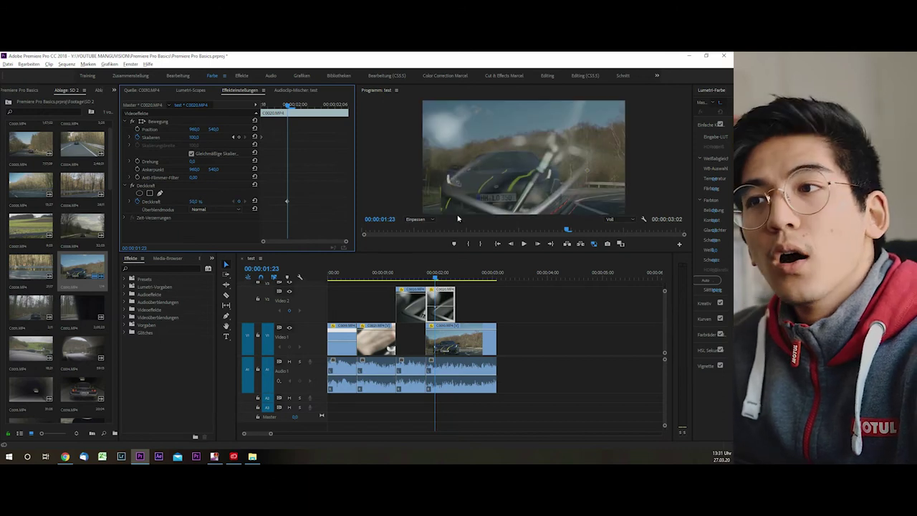
left_click_drag(518, 251, 518, 294)
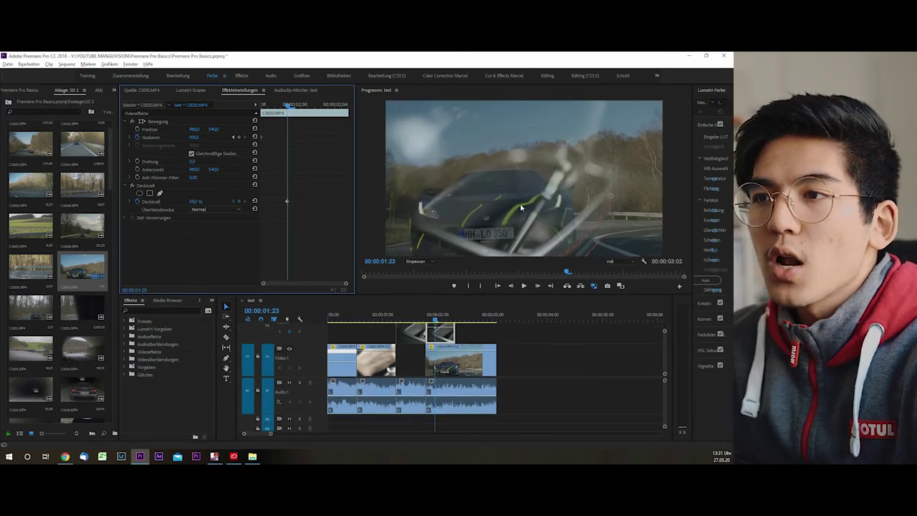
left_click_drag(437, 314, 433, 289)
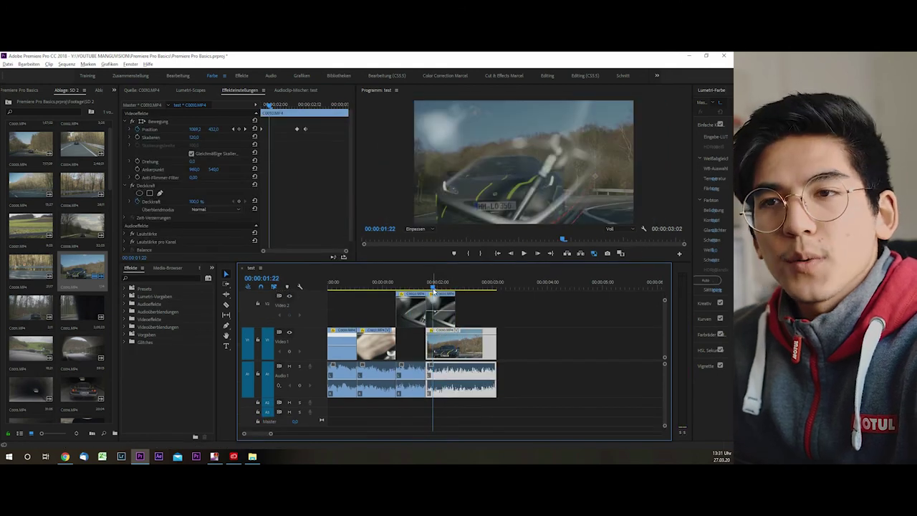
- Undo the opacity change and park the playhead at 00:00:01:19
left_click_drag(434, 290, 430, 290)
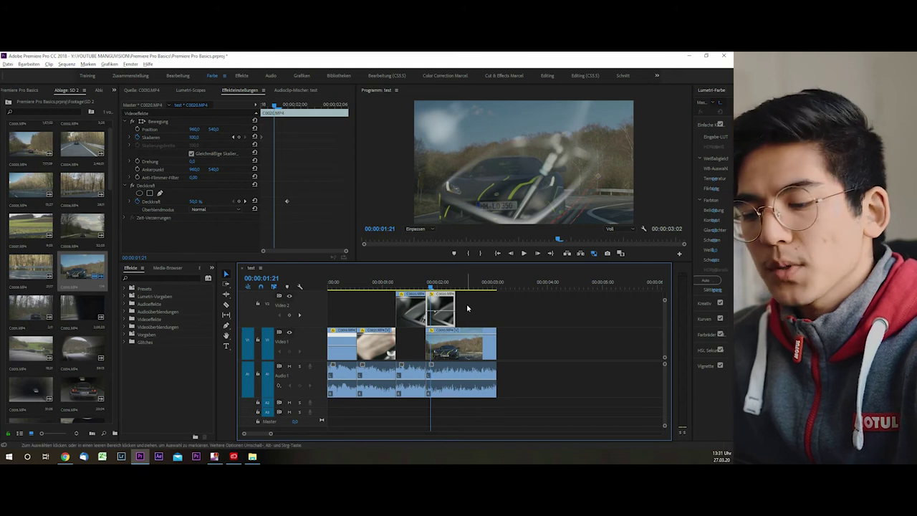
key("ctrl+z")
left_click_drag(432, 293, 424, 286)
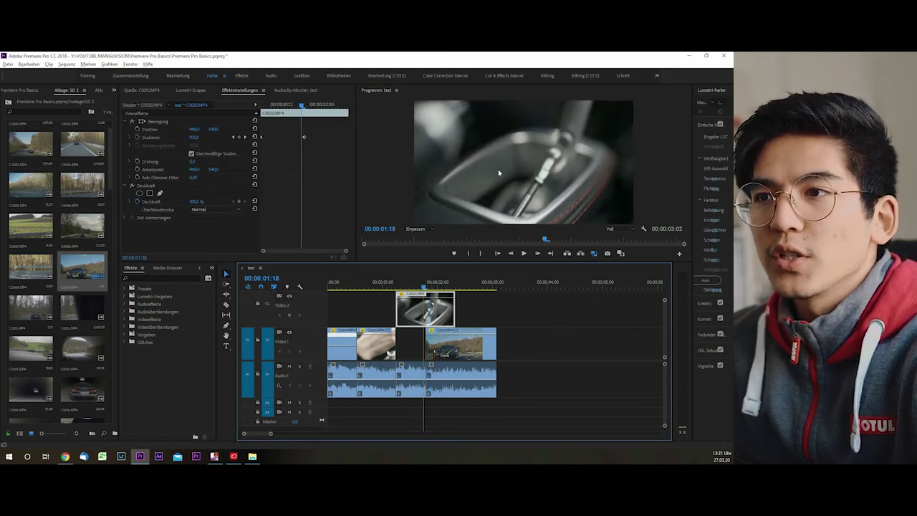
key("Right")
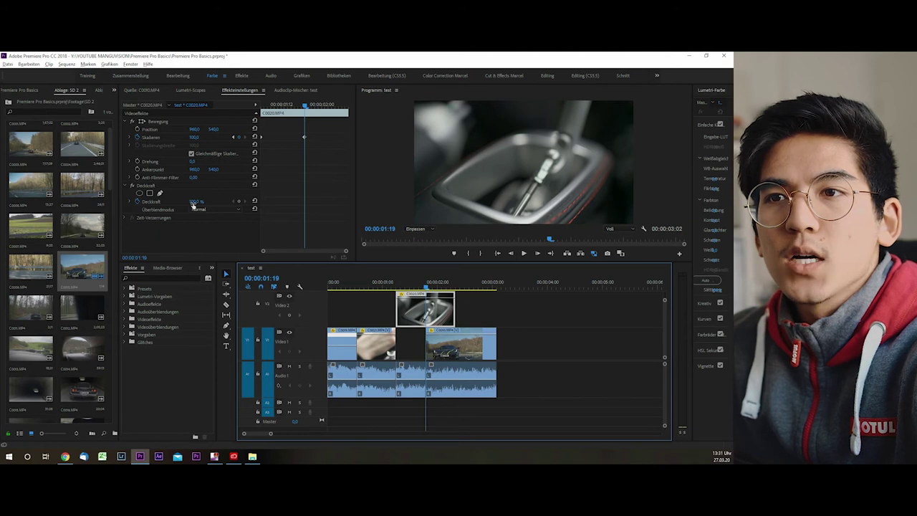
- Keyframe the overlay's opacity: 100% at 01:19, 30% at 02:00, and 0% at 02:08
left_click(240, 204)
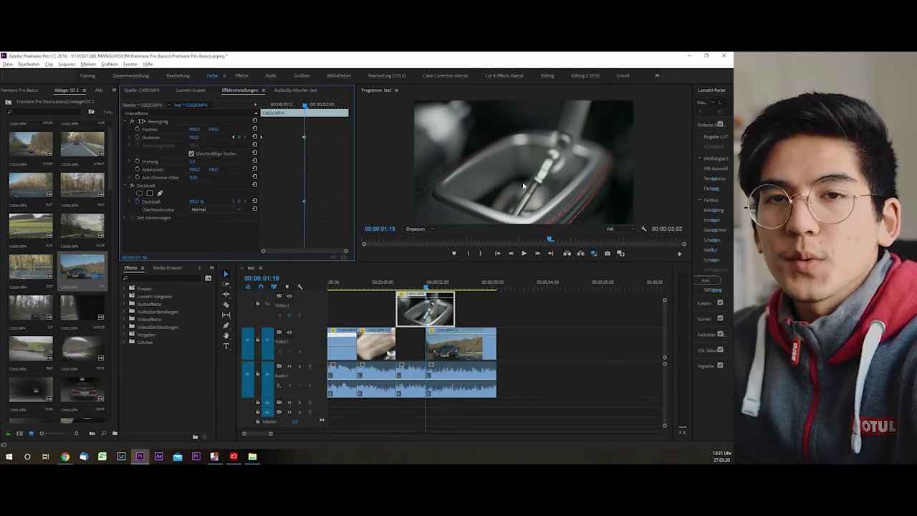
key("Right")
key("Right")
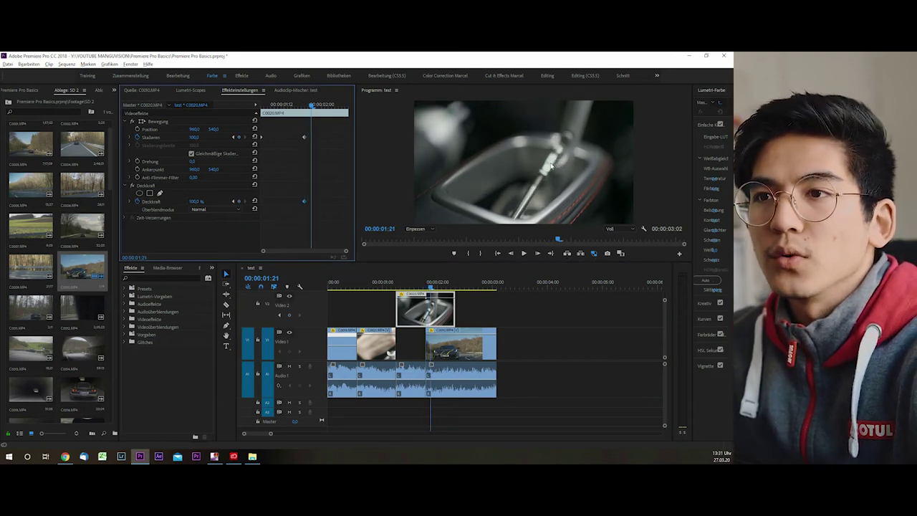
key("Right")
key("Right")
key("Right")
key("Right")
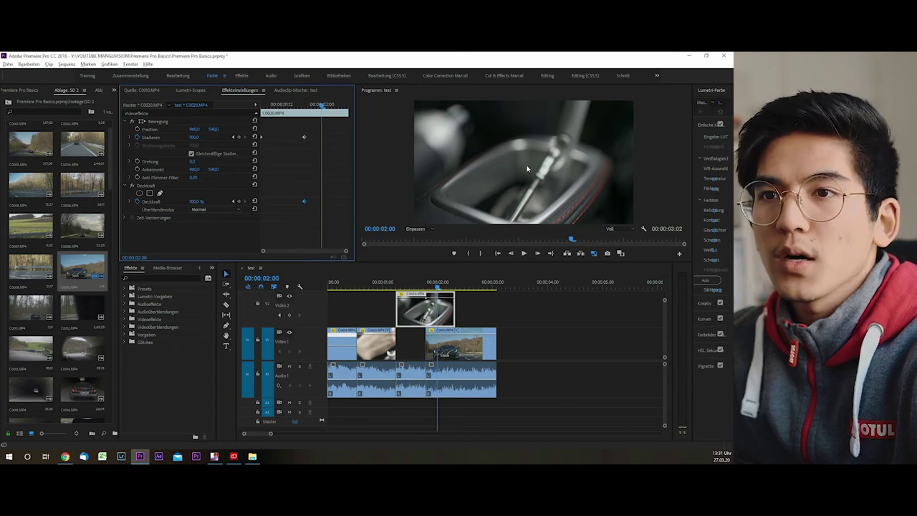
left_click(196, 203)
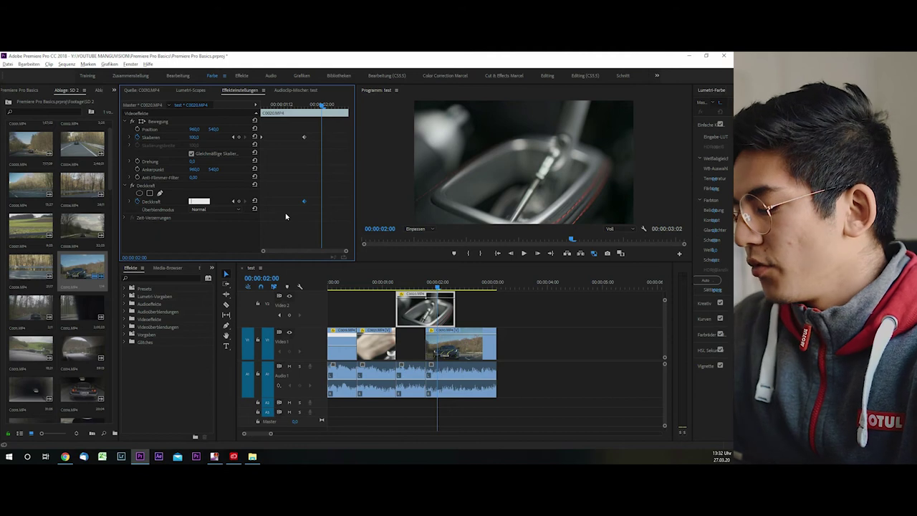
key("Return")
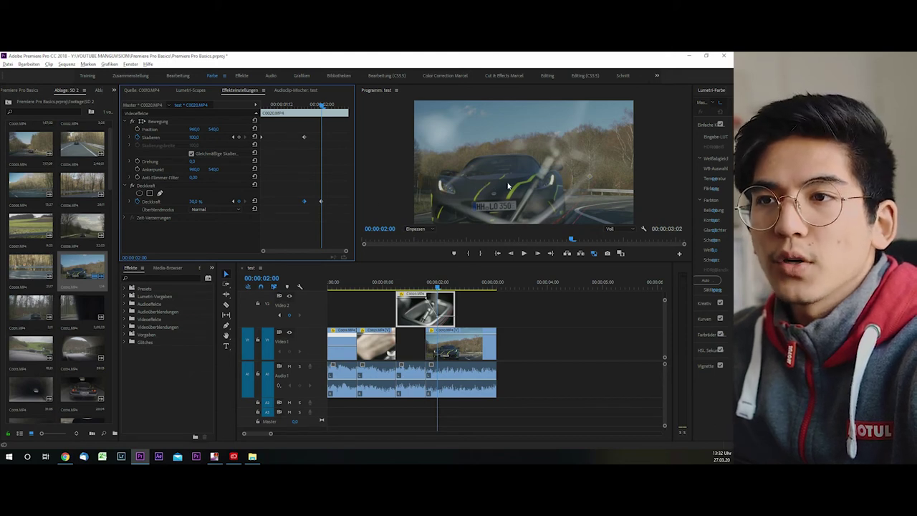
key("space")
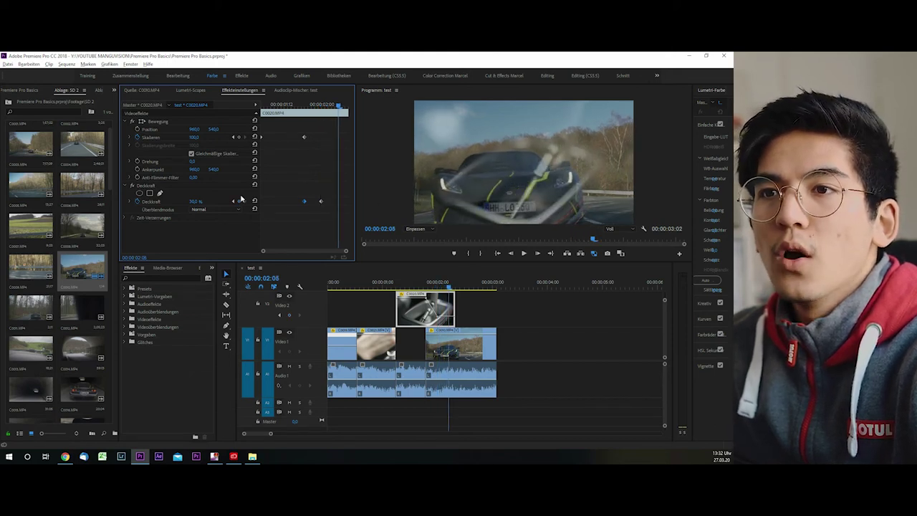
left_click(194, 202)
type("0")
key("Return")
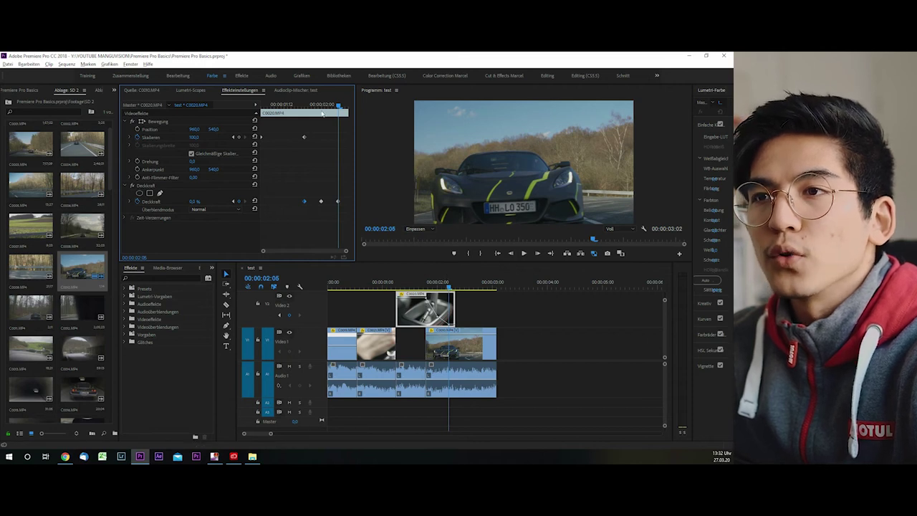
left_click_drag(340, 106, 262, 106)
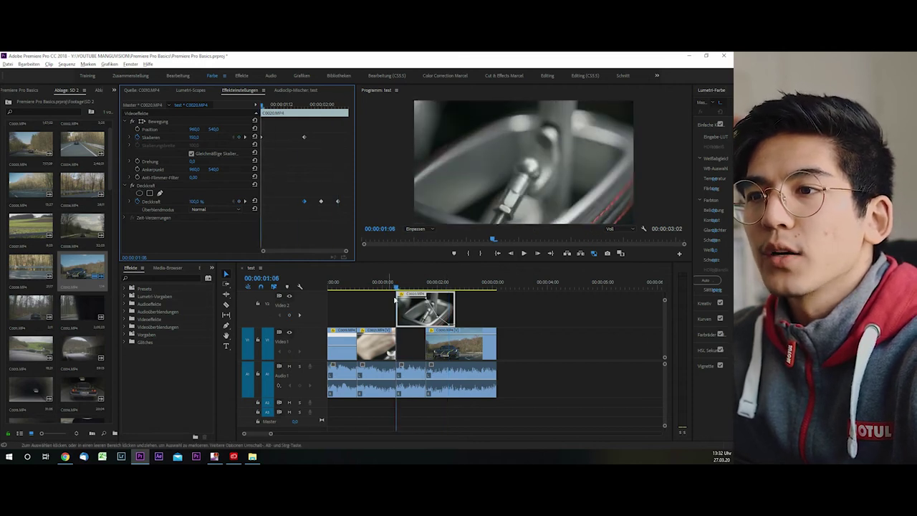
key("space")
left_click(479, 379)
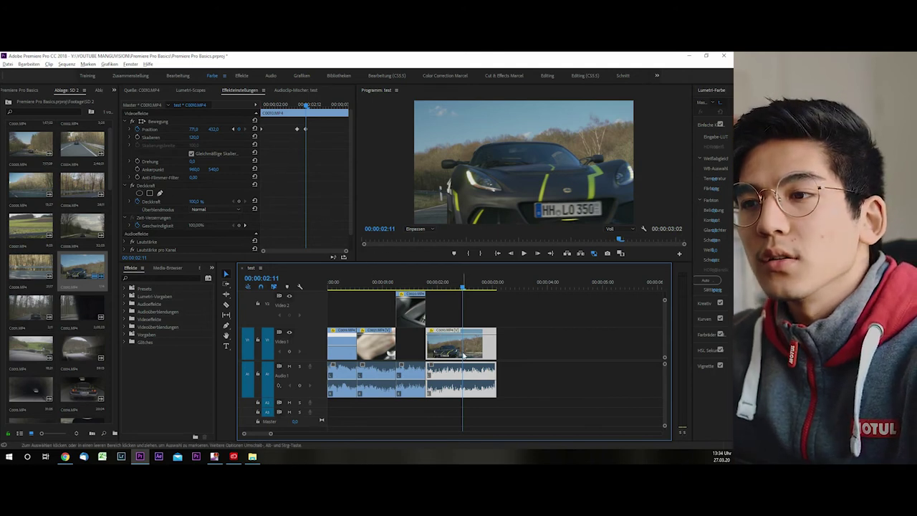
left_click(551, 346)
left_click(465, 345)
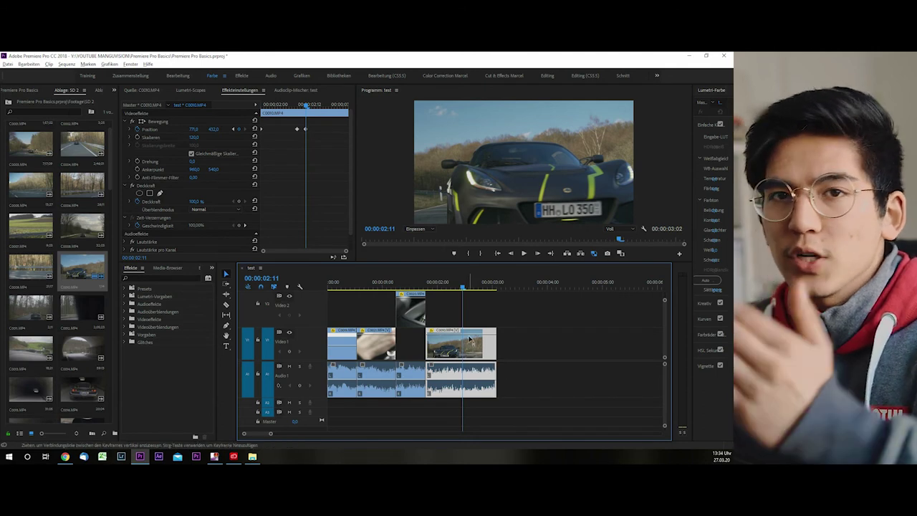
key("space")
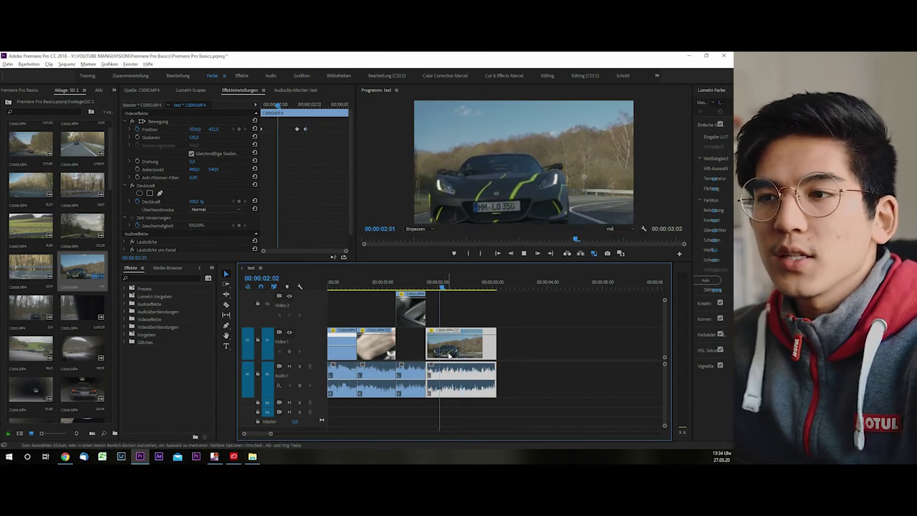
key("space")
key("Left")
key("Left")
key("Left")
key("Left")
key("Left")
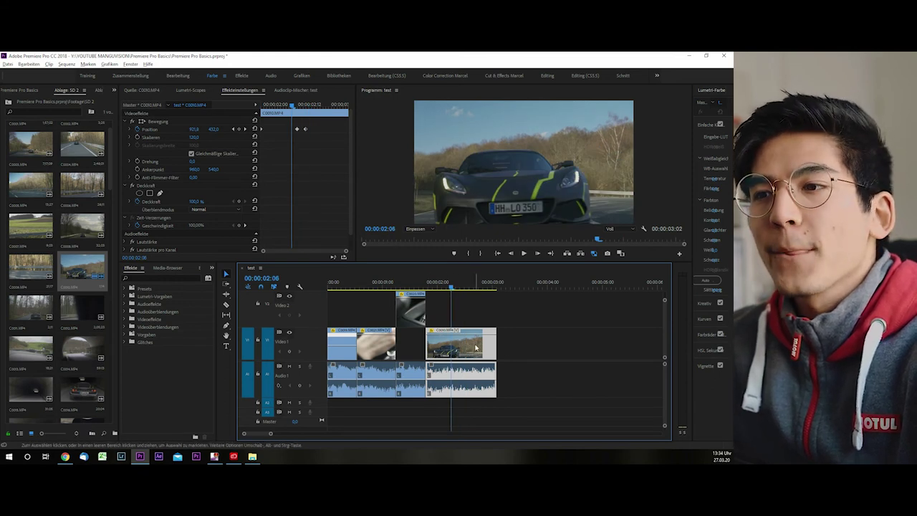
left_click(481, 321)
left_click_drag(514, 313, 475, 342)
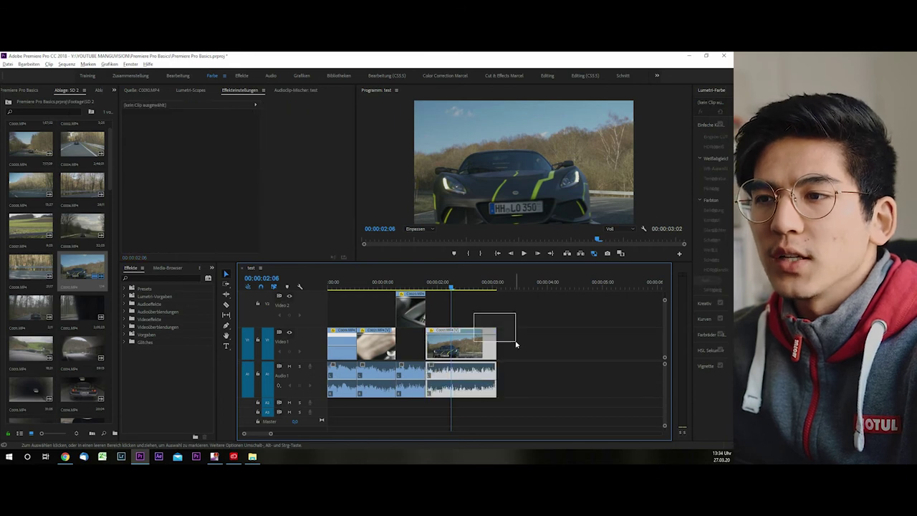
left_click(468, 353)
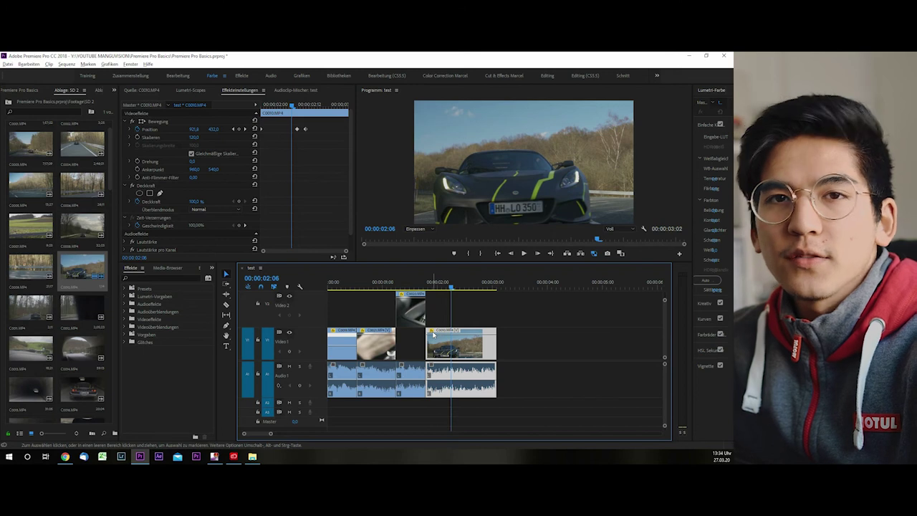
- Display the car clip's Speed property on its rubber band and zoom the timeline in on it
right_click(433, 334)
left_click(491, 317)
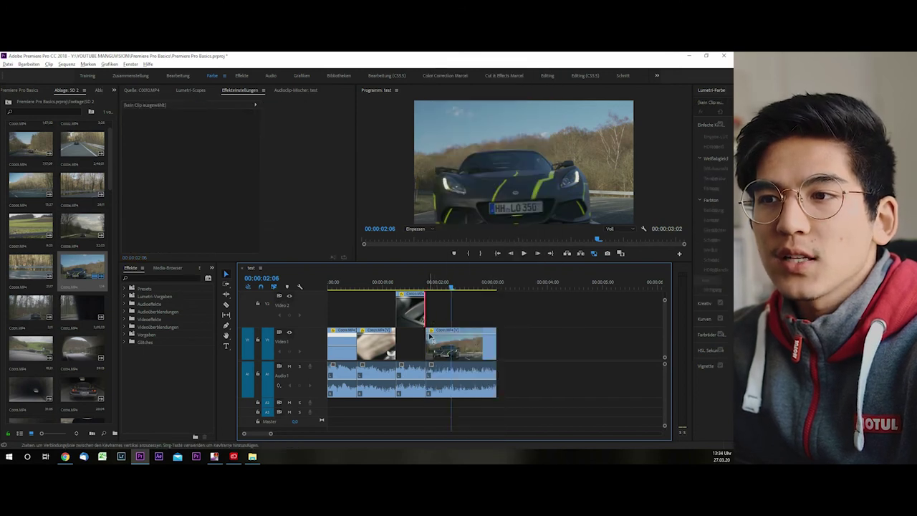
left_click(431, 332)
mouse_move(446, 354)
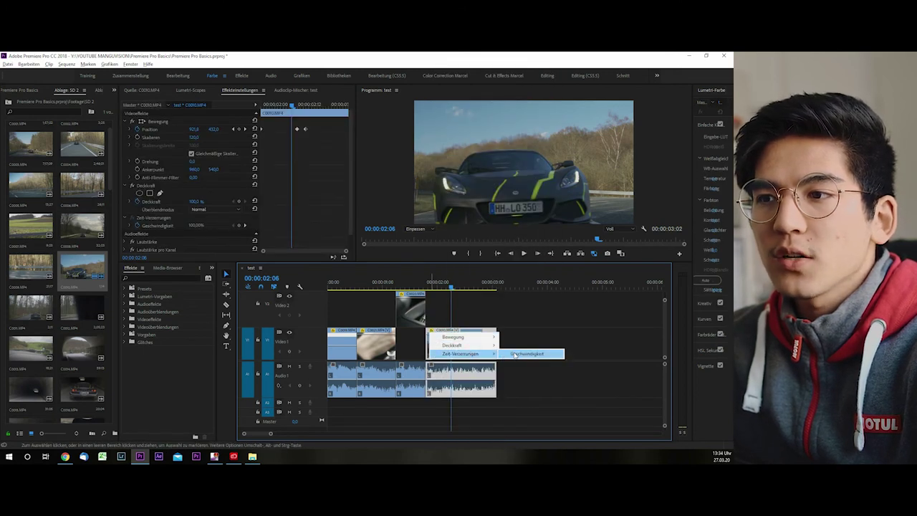
left_click(531, 355)
key("equal")
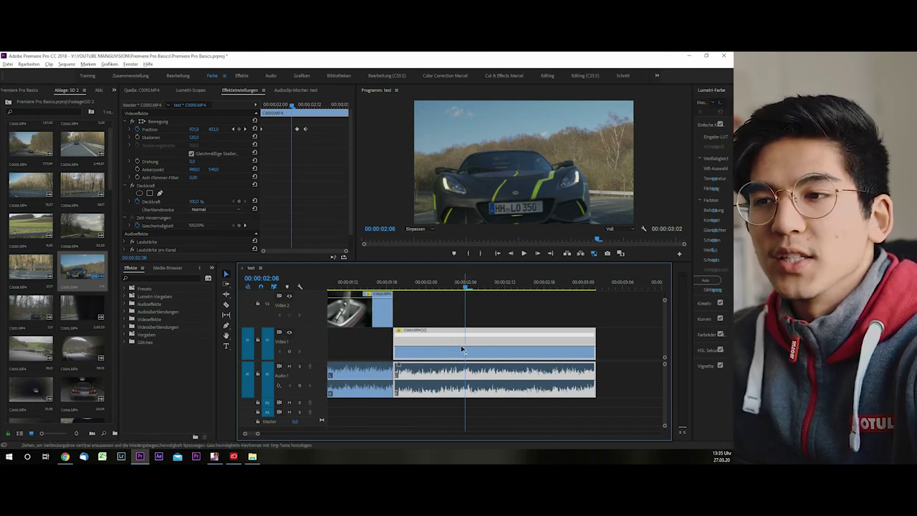
- Drag the car clip's speed band down to 25% with the Pen tool
key("p")
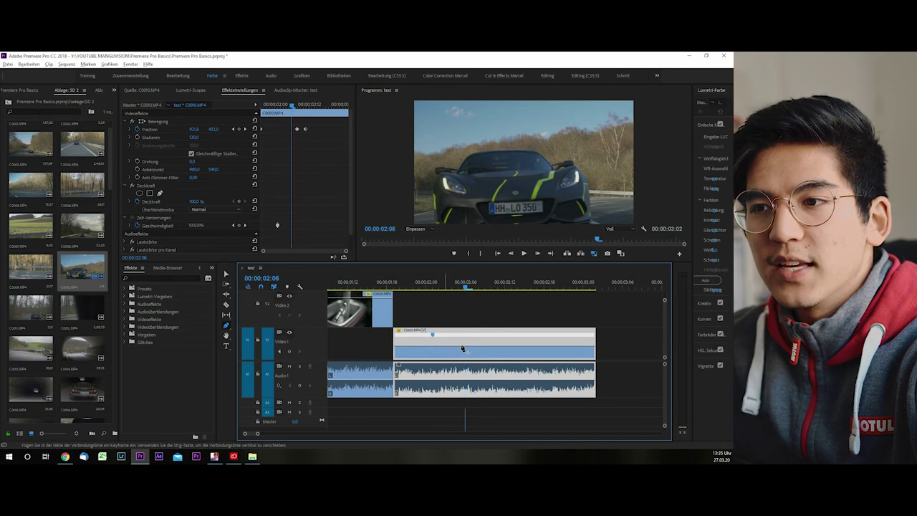
scroll(413, 348, "up", 2)
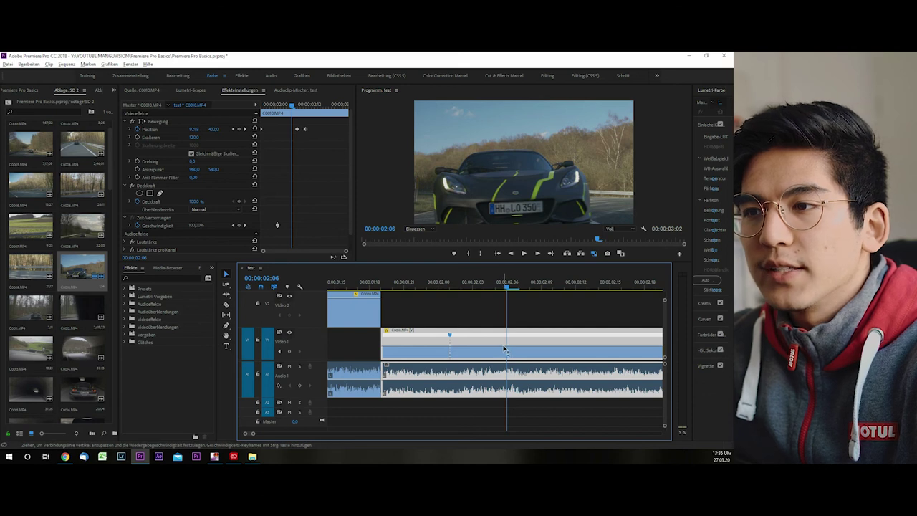
left_click_drag(508, 349, 509, 350)
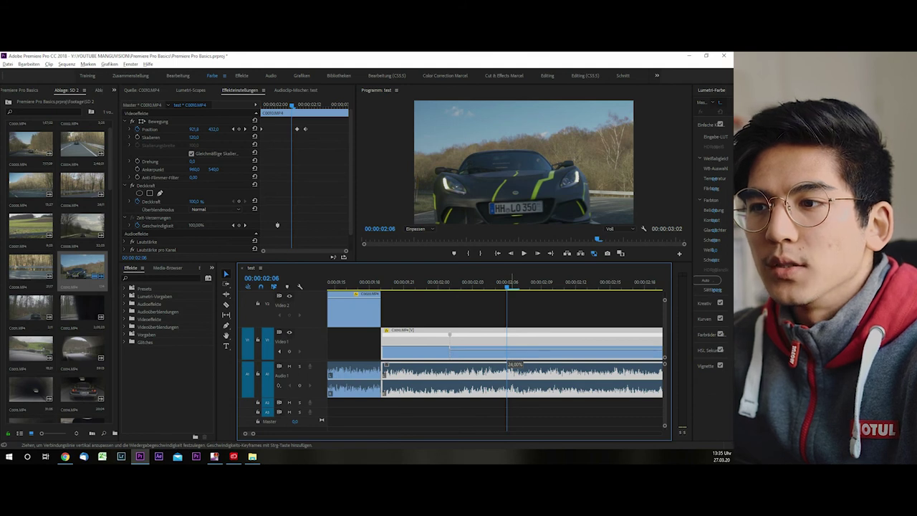
left_click_drag(509, 356, 509, 378)
left_click(510, 320)
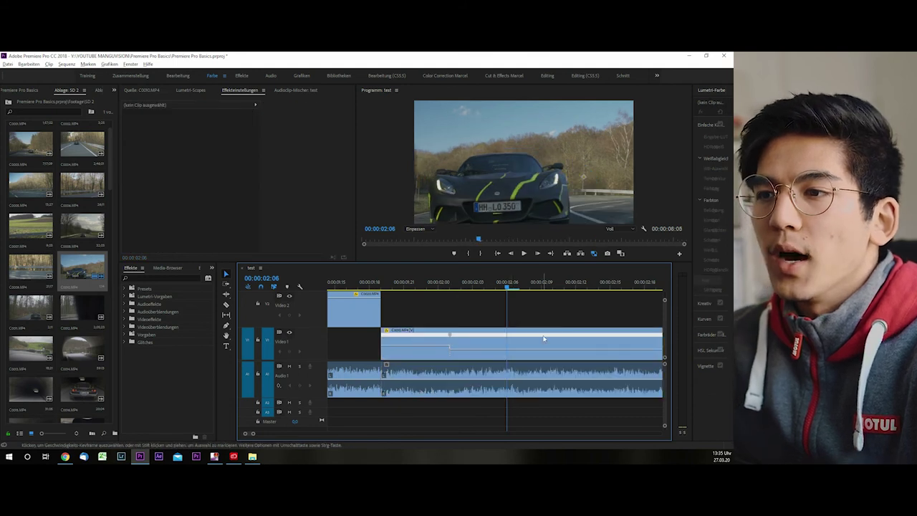
key("minus")
key("minus")
key("minus")
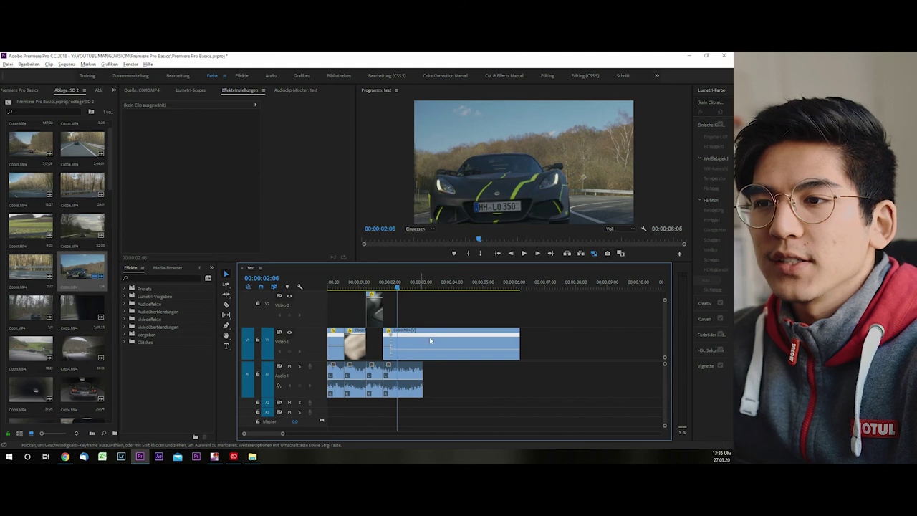
- Select the C0090 car clip and play back the speed-changed sequence
left_click(429, 337)
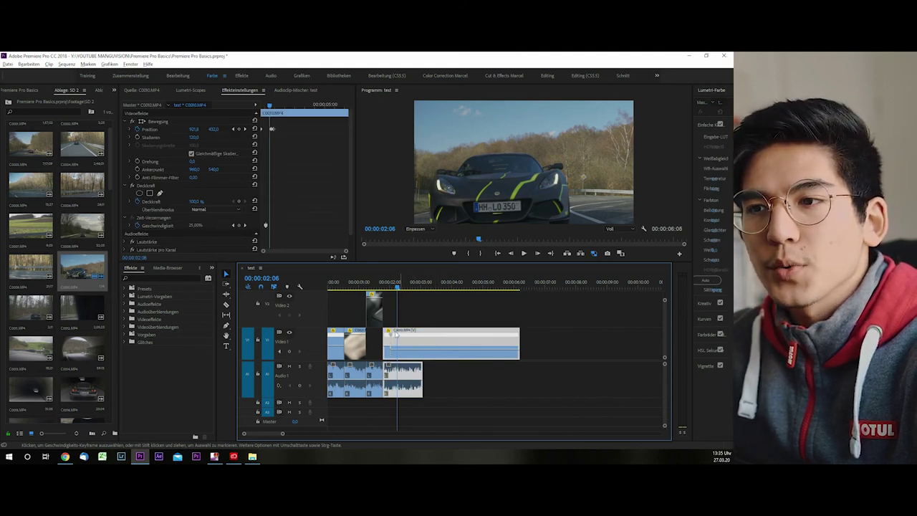
key("equal")
key("Up")
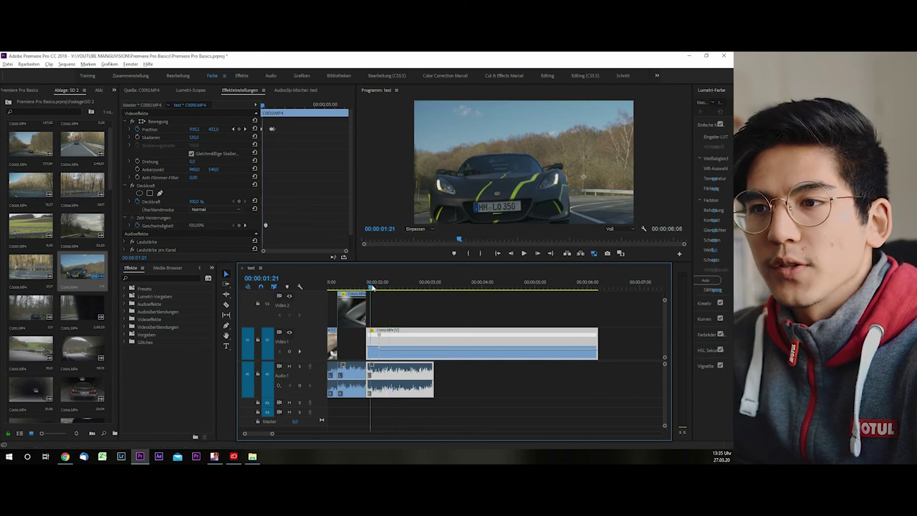
key("space")
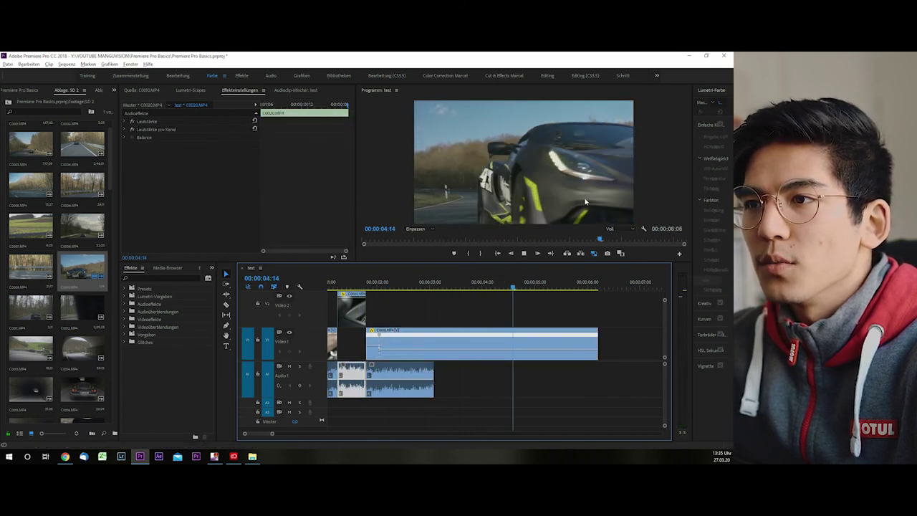
left_click(419, 284)
- Zoom the timeline in and park the playhead near 00:00:01:22, just before the speed keyframe
key("=")
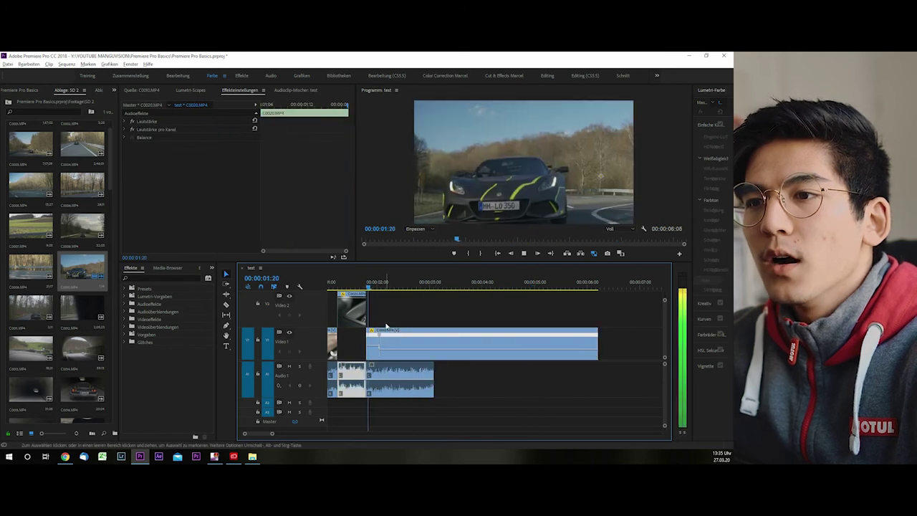
key("Left")
key("Left")
key("Left")
key("=")
key("Left")
key("Left")
key("Left")
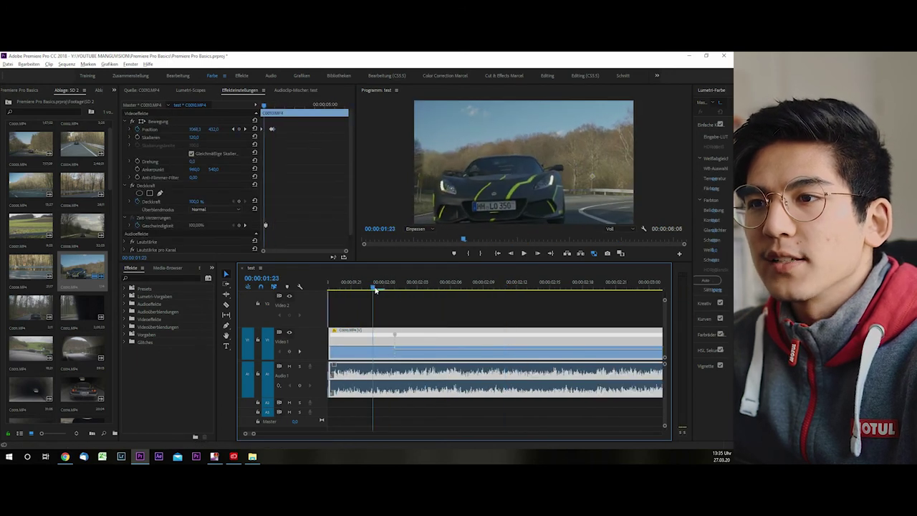
key("space")
left_click(371, 283)
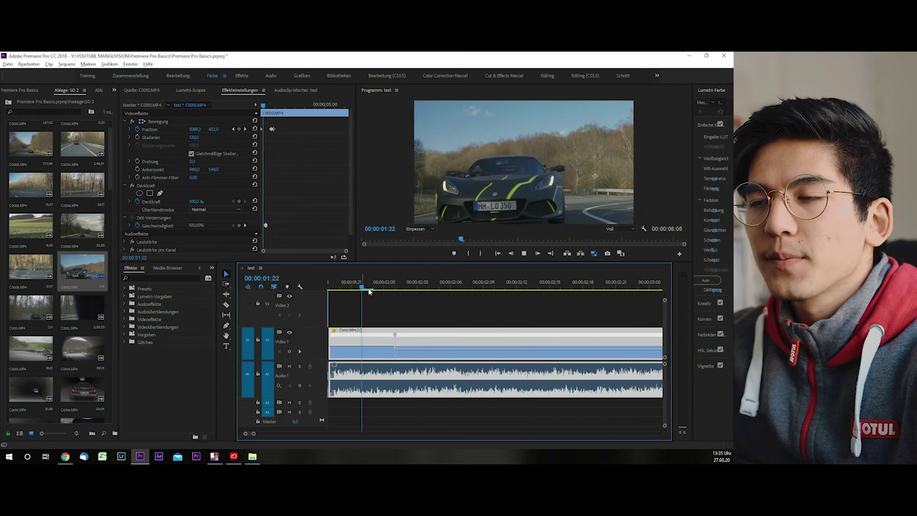
left_click(372, 283)
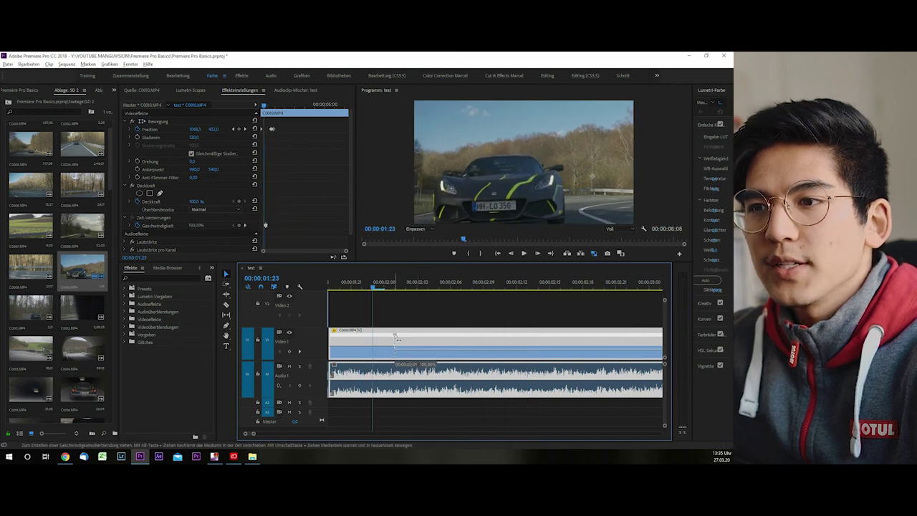
scroll(396, 336, "up", 1)
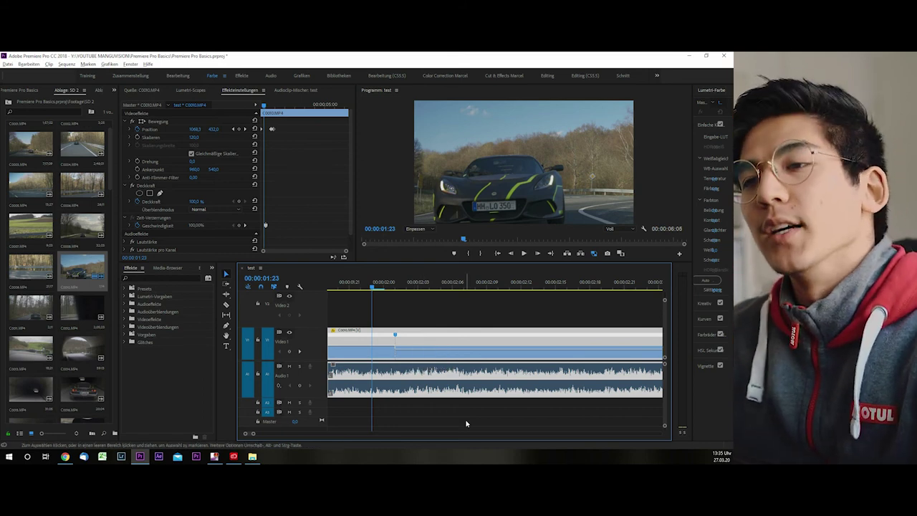
scroll(453, 392, "up", 2)
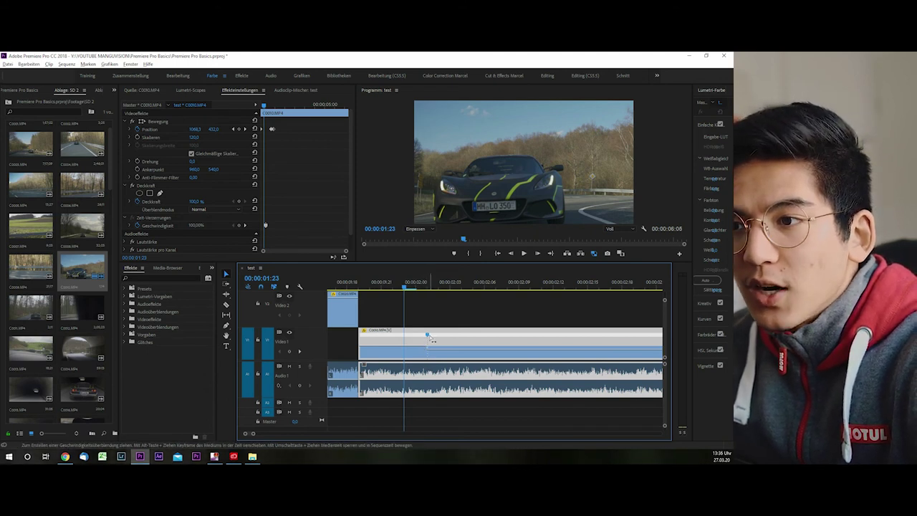
- Spread the existing speed keyframe into a gradual ramp and play it back
left_click_drag(429, 336, 487, 339)
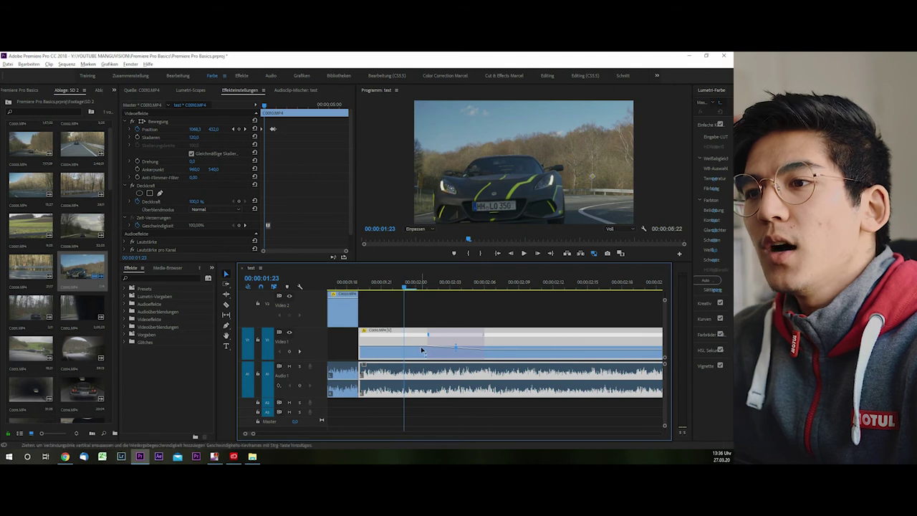
left_click(420, 289)
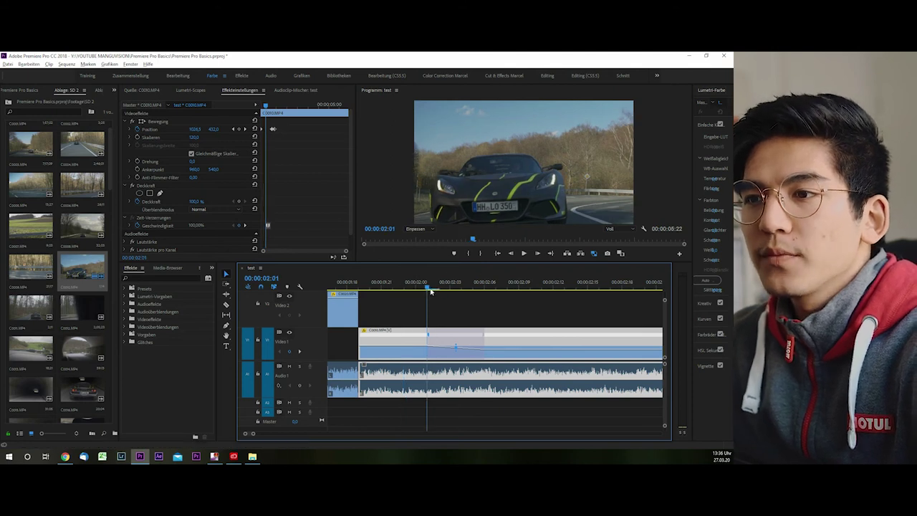
key("Up")
left_click_drag(485, 341, 502, 342)
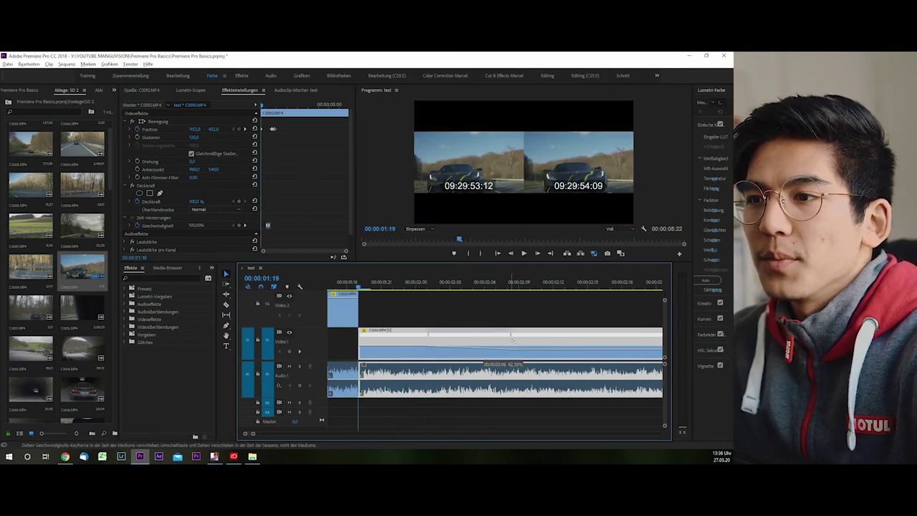
key("minus")
key("space")
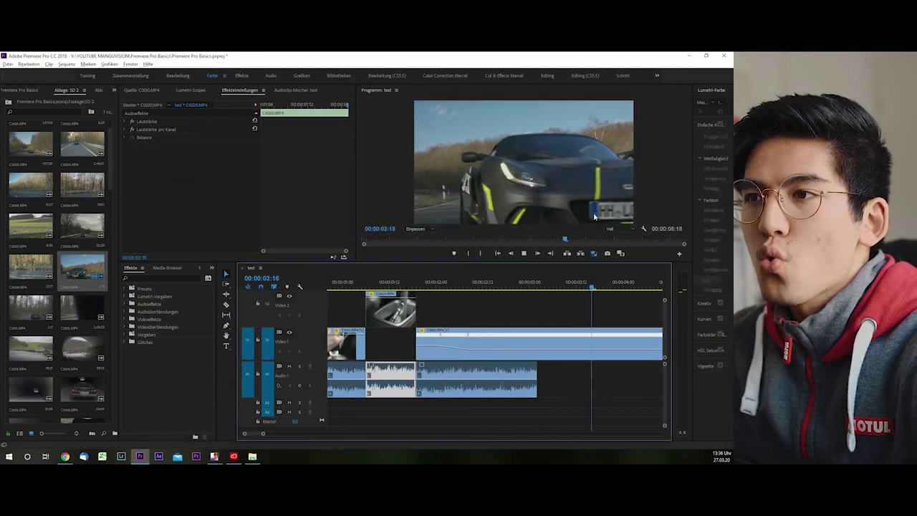
left_click(513, 350)
key("minus")
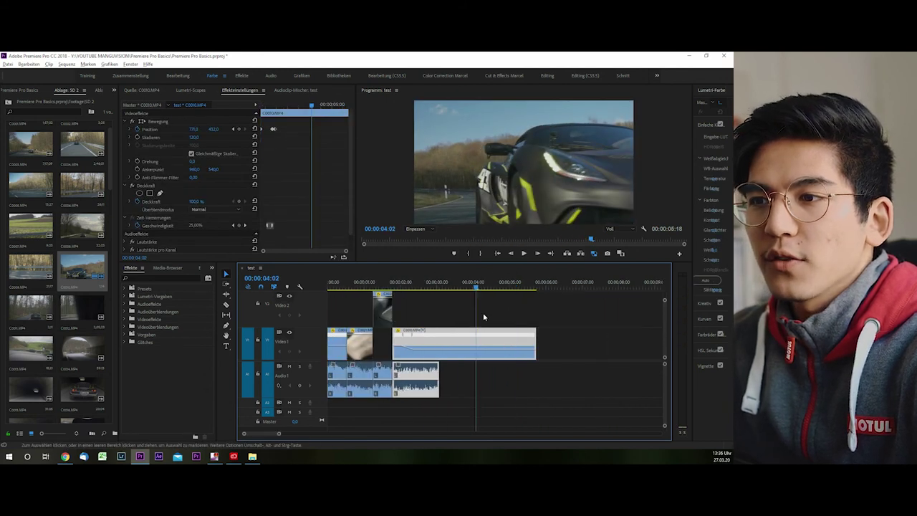
- Add a speed keyframe at 00:00:03:23, slow the section after it, and smooth it into a ramp
key("Left")
key("Left")
key("Left")
key("p")
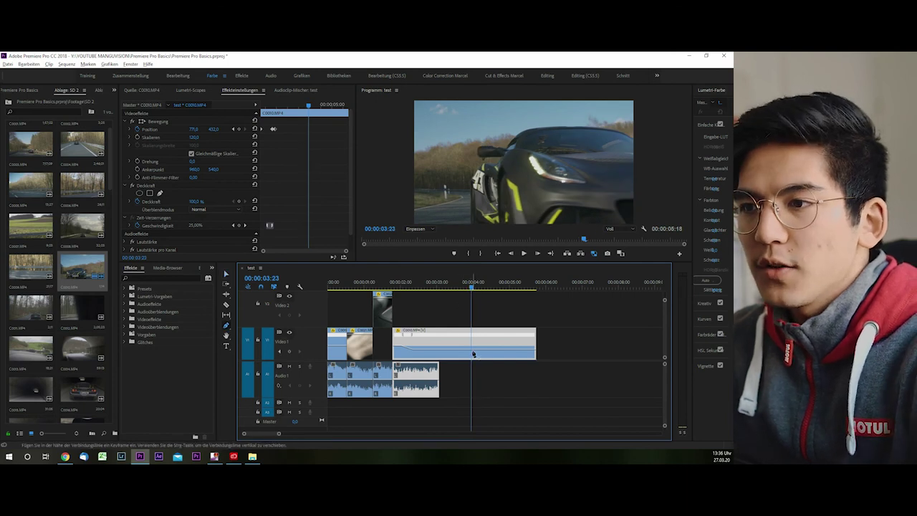
left_click(471, 347)
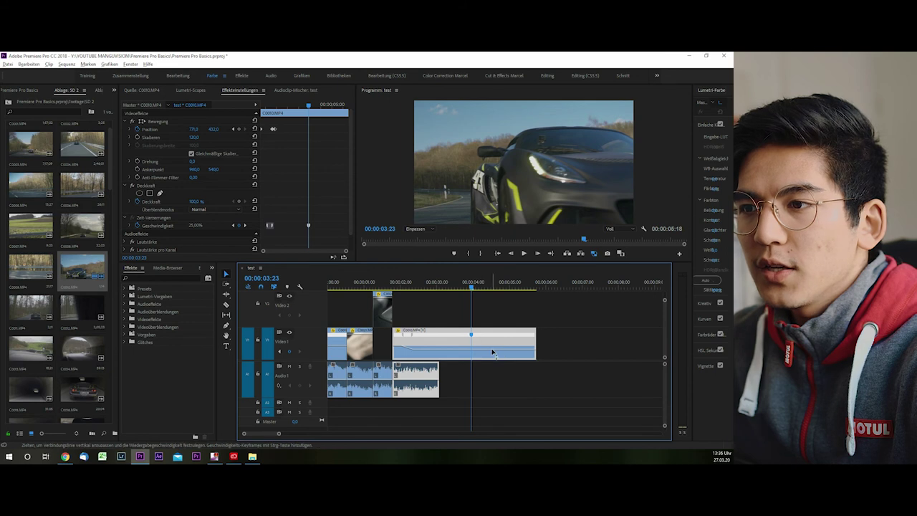
left_click_drag(495, 348, 494, 347)
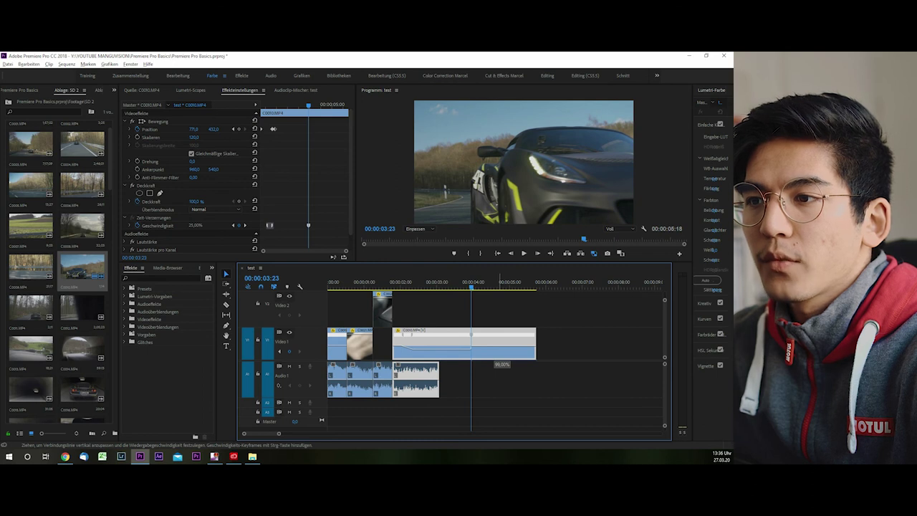
key("plus")
key("plus")
key("plus")
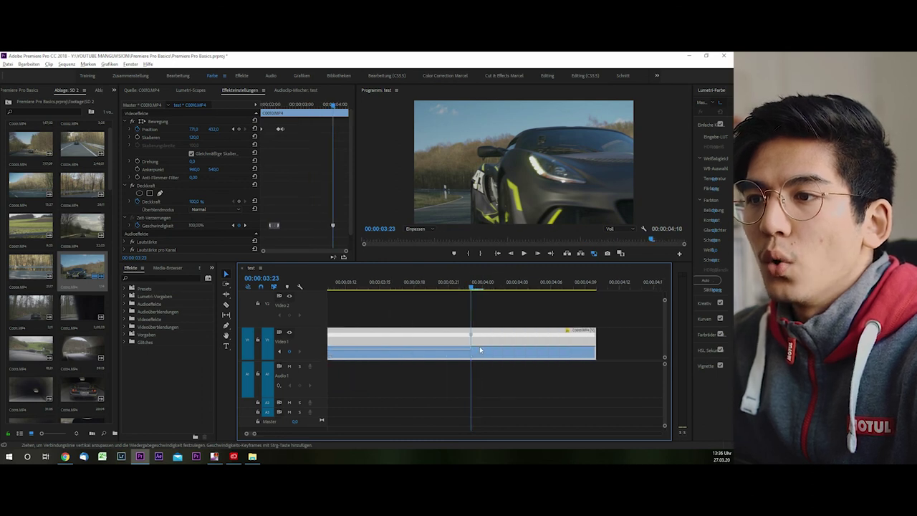
left_click_drag(473, 340, 512, 337)
key("minus")
key("minus")
key("minus")
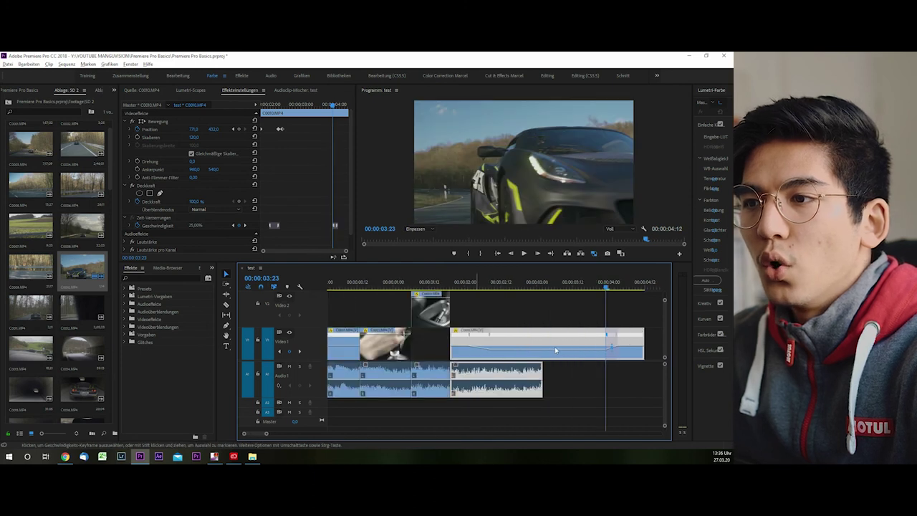
- Play back from the gear shift and stop where the car clip should end
left_click(430, 283)
key("space")
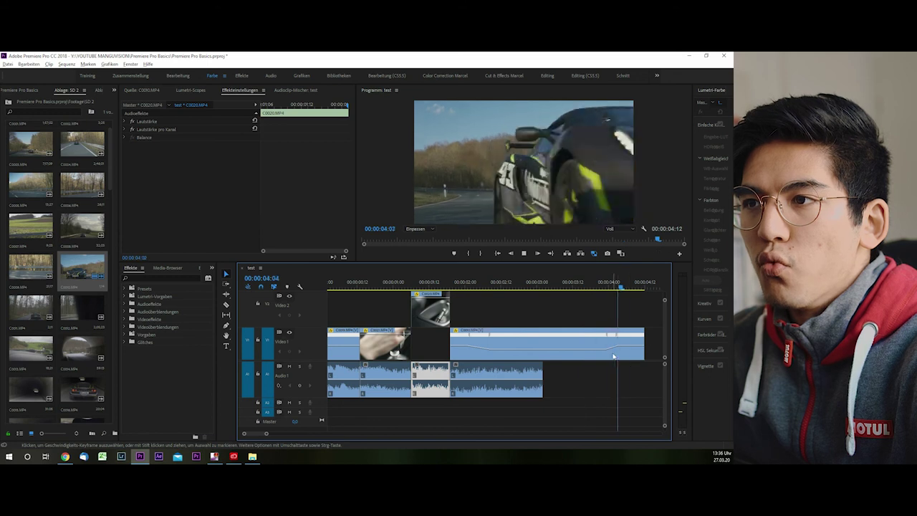
key("space")
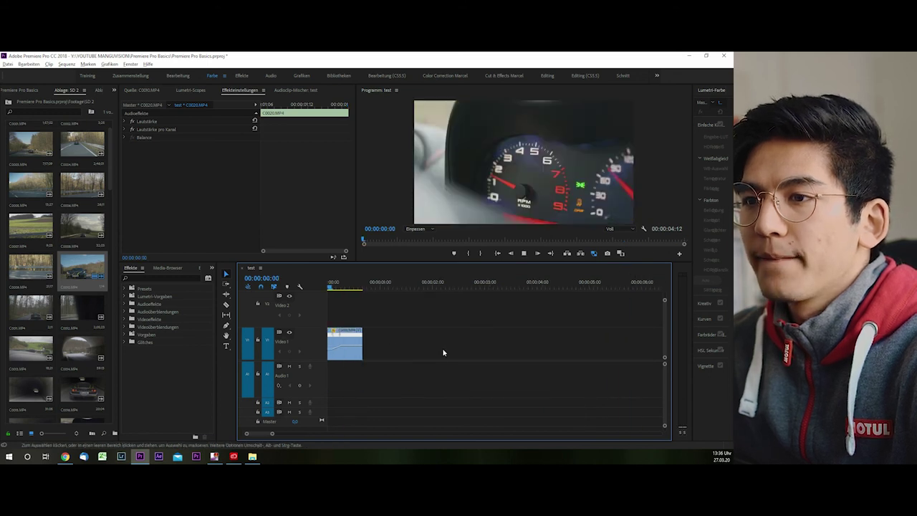
key("minus")
key("minus")
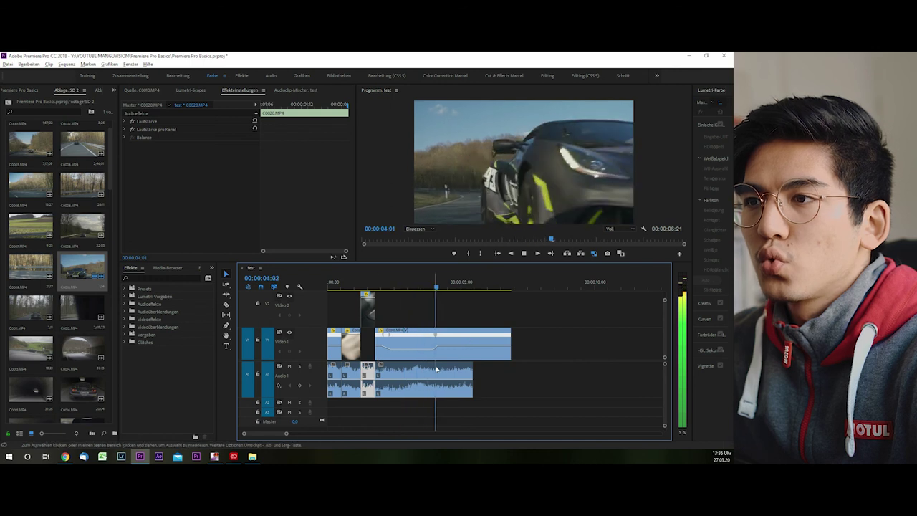
left_click(506, 349)
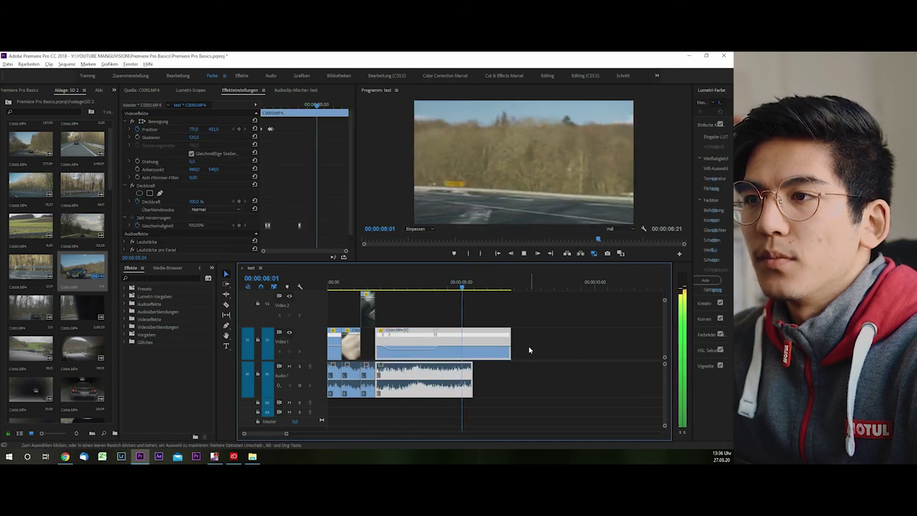
key("space")
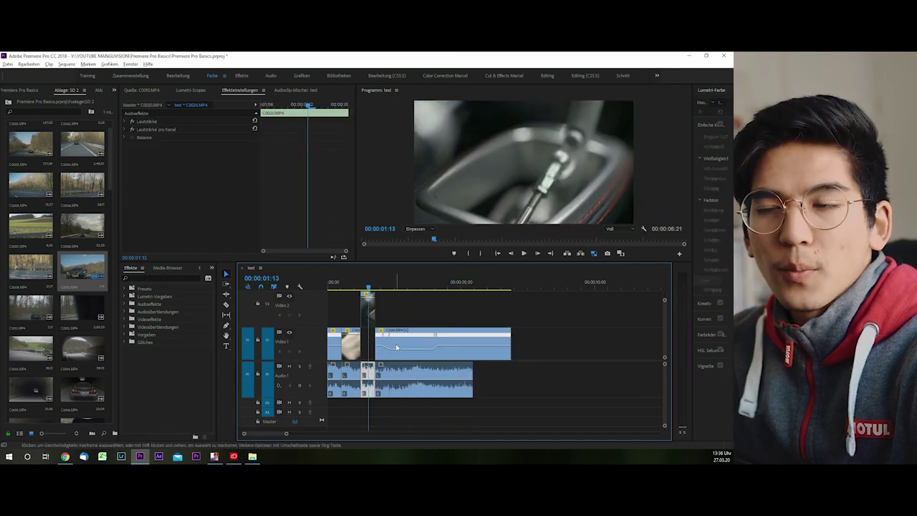
key("space")
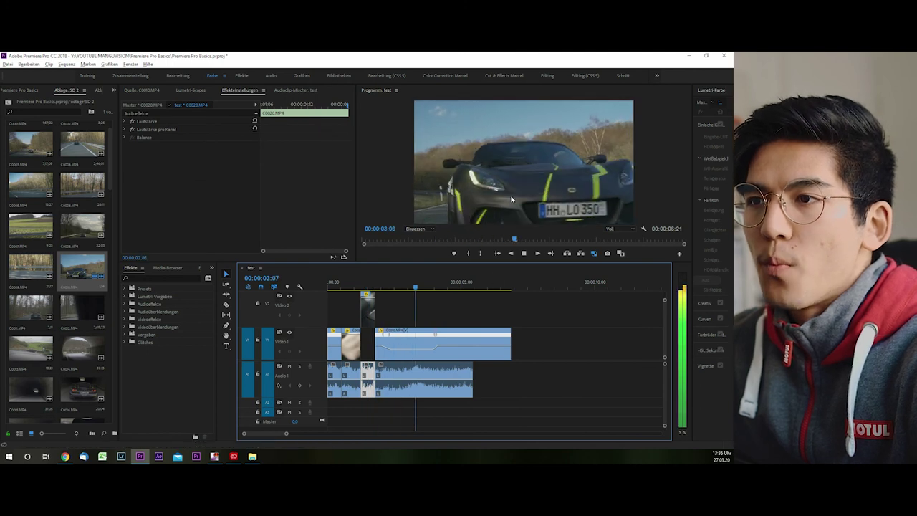
key("space")
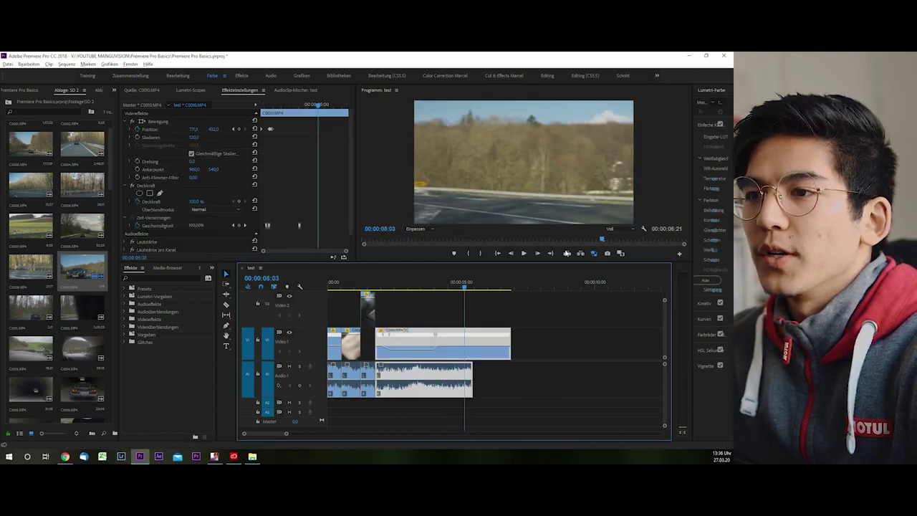
- Cut the clip at the playhead, delete the leftover piece, and scrub through the ramped clip
key("ctrl+k")
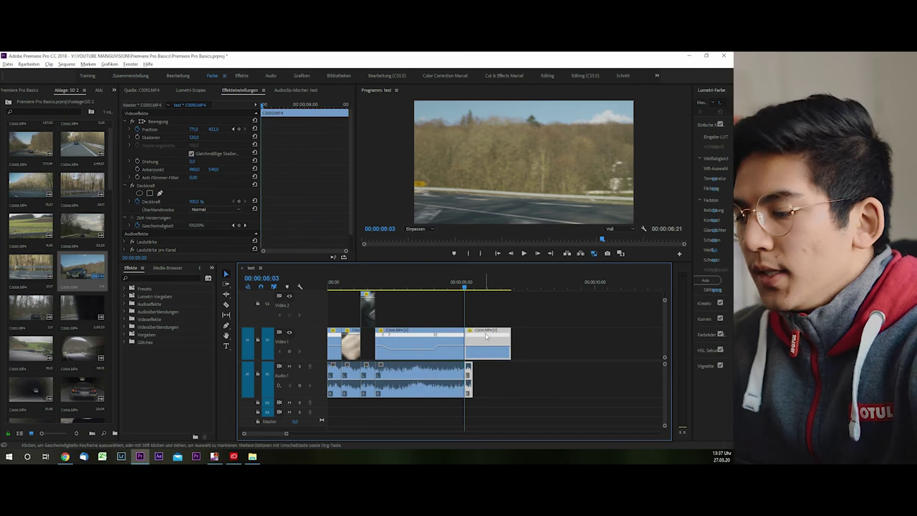
key("Delete")
key("backslash")
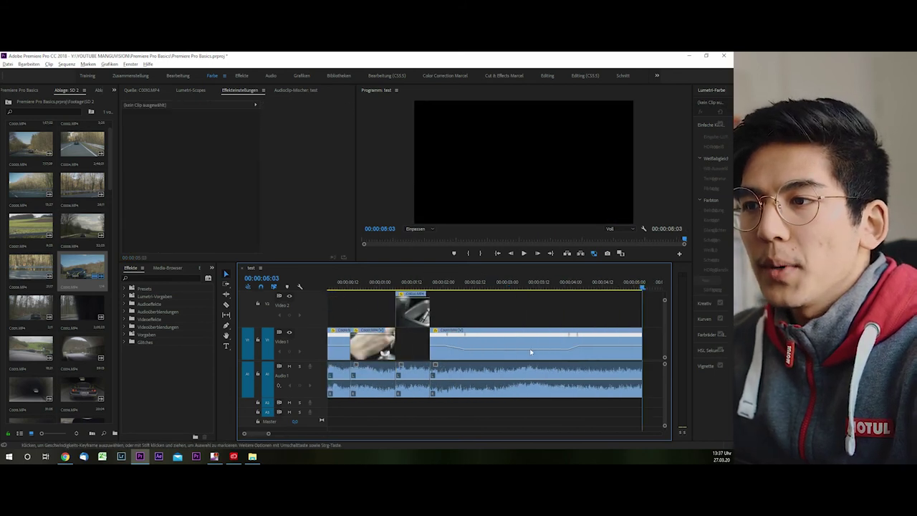
scroll(531, 352, "down", 3)
left_click(473, 348)
scroll(444, 352, "up", 3)
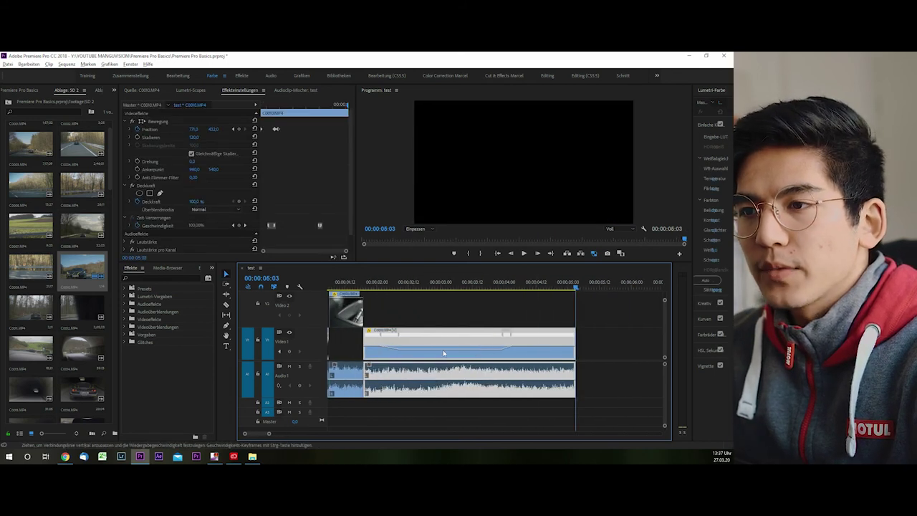
left_click_drag(401, 283, 462, 283)
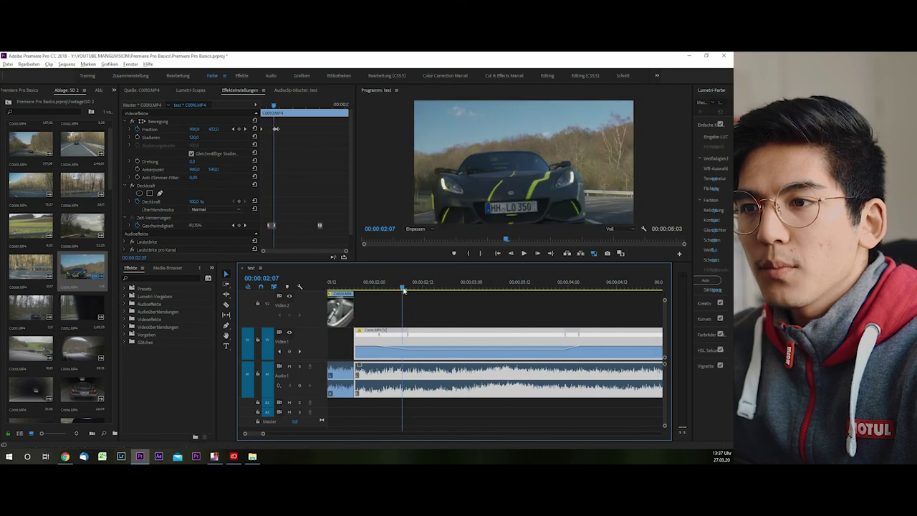
scroll(475, 326, "down", 2)
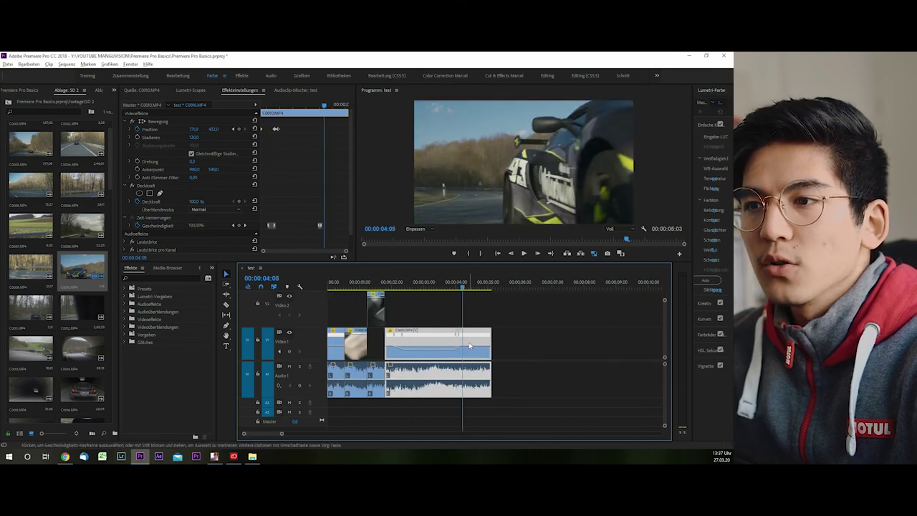
scroll(37, 275, "down", 1)
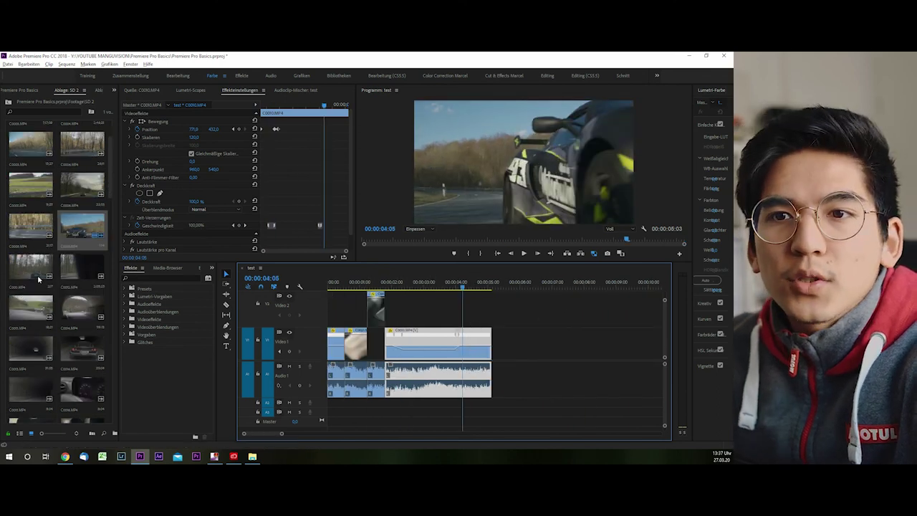
- Mark an out point on the 100 fps C0004.MP4 clip, place it in the sequence, and check its properties
double_click(28, 279)
left_click_drag(225, 240, 243, 239)
key("o")
left_click_drag(237, 165, 465, 343)
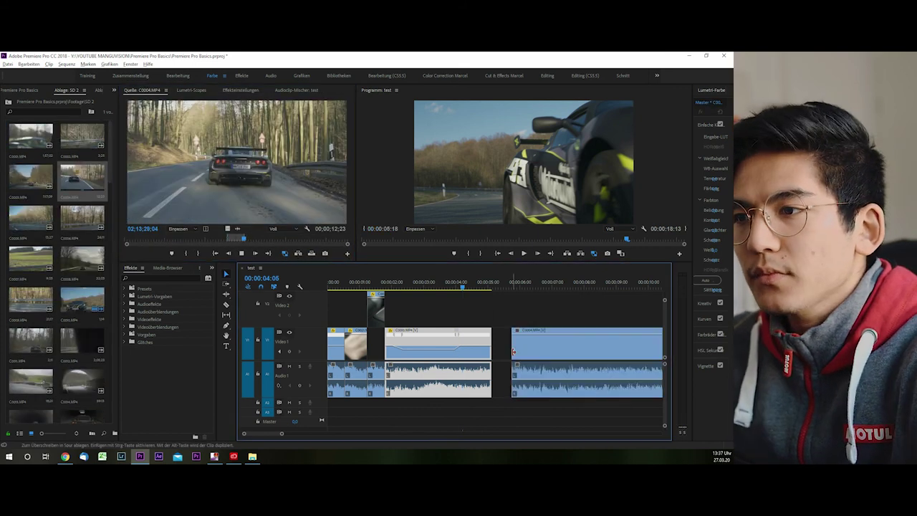
right_click(464, 344)
left_click(502, 433)
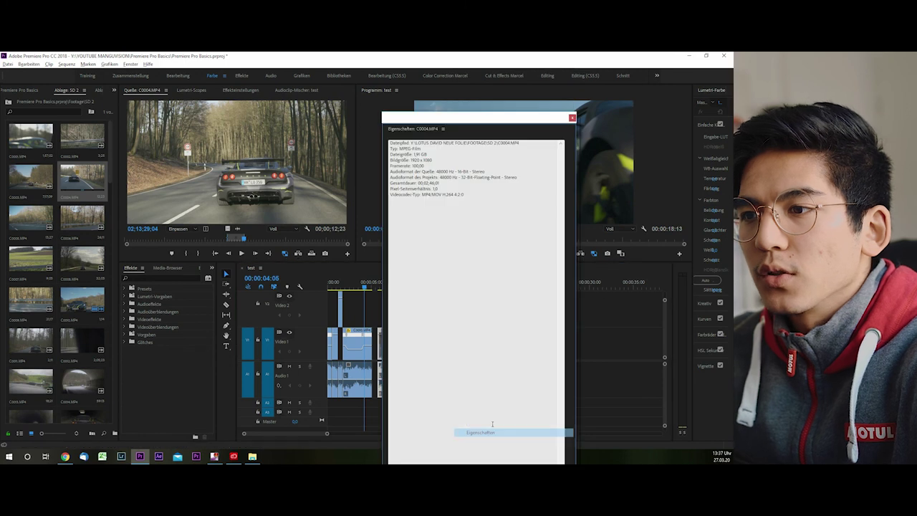
left_click(572, 118)
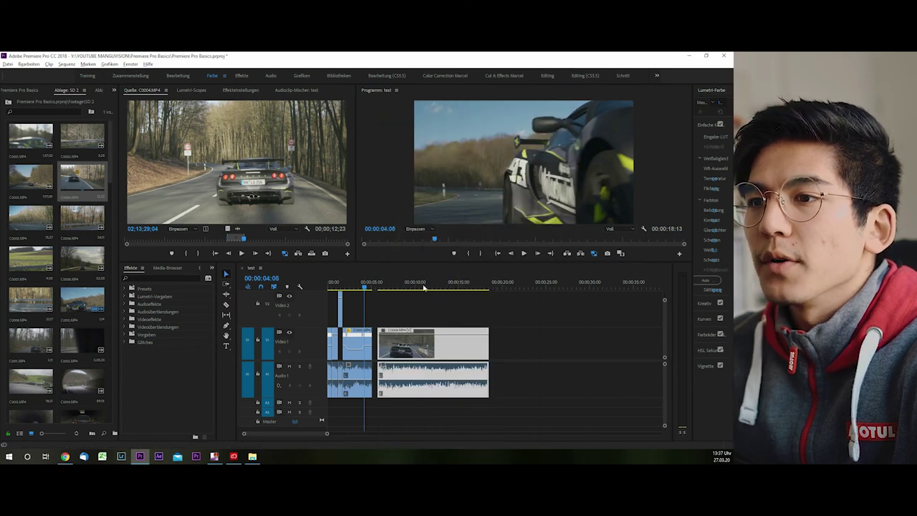
- Butt the C0004 clip directly against the end of the speed-ramped clip
key("equal")
key("equal")
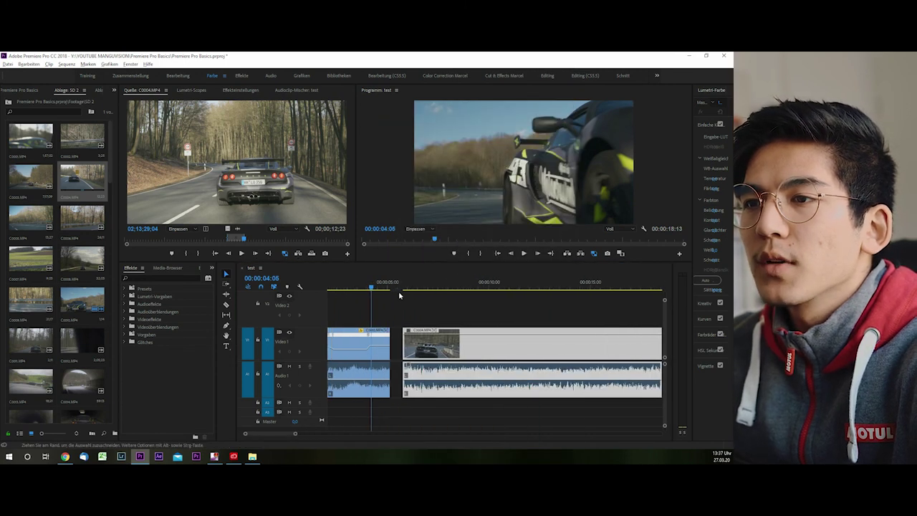
key("equal")
key("equal")
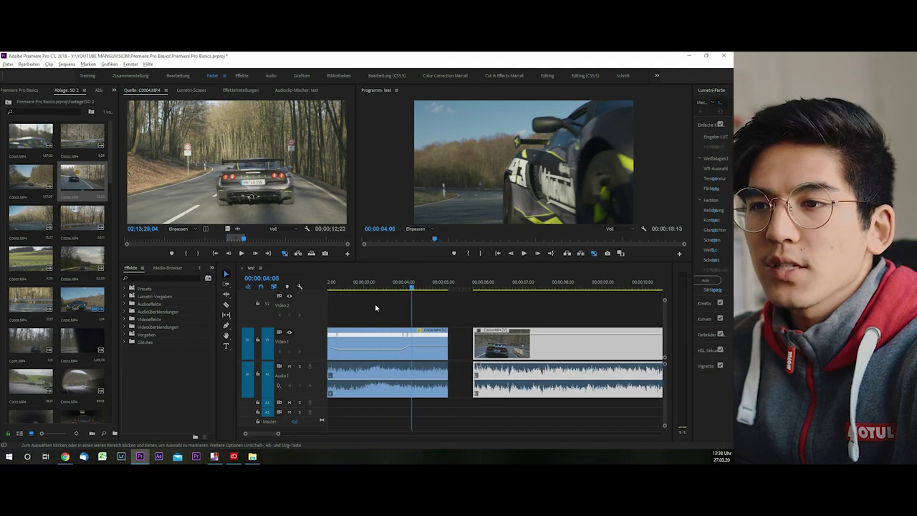
key("minus")
key("minus")
key("minus")
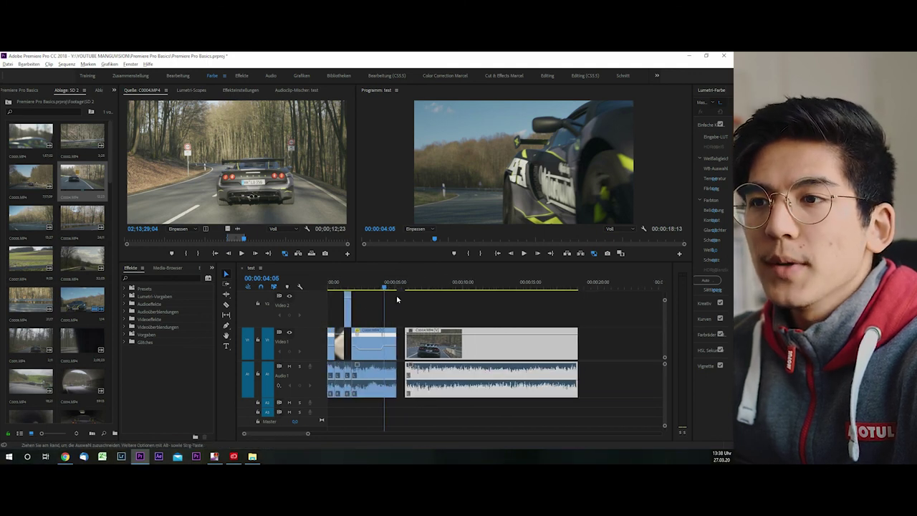
left_click_drag(410, 286, 418, 286)
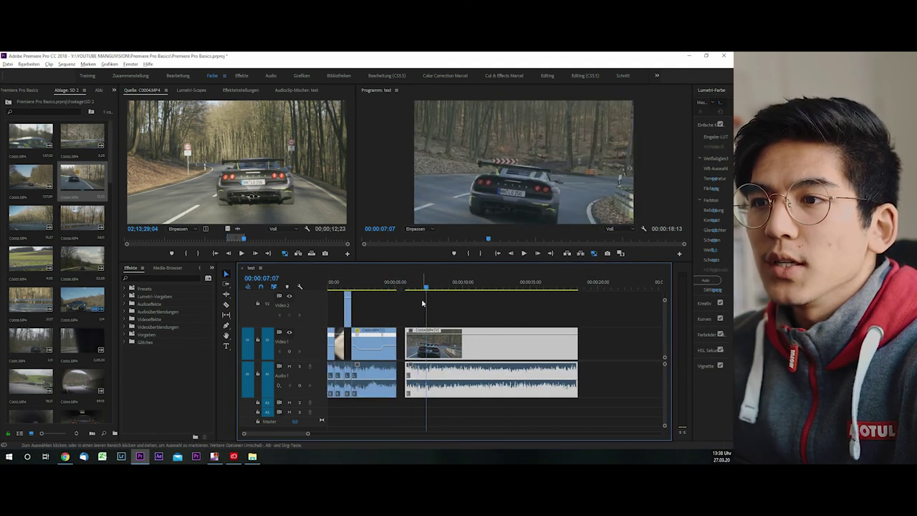
left_click_drag(426, 351, 424, 347)
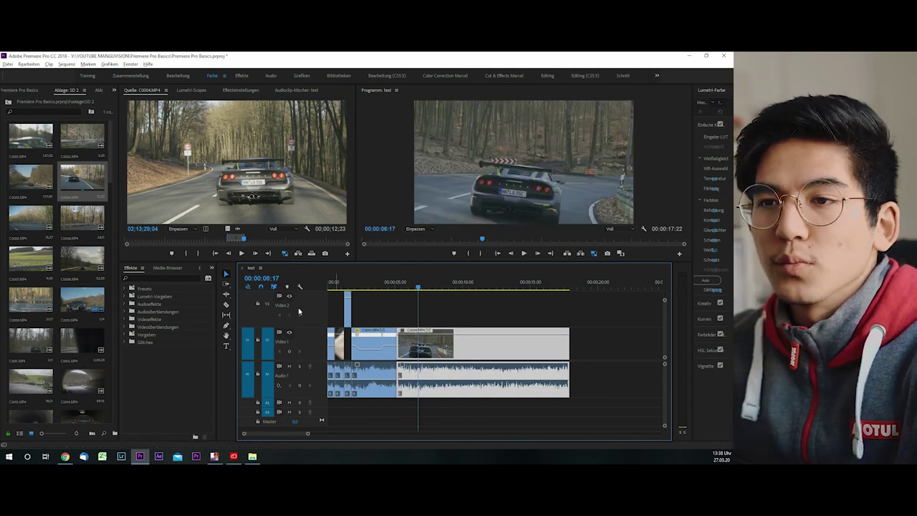
scroll(371, 357, "up", 2)
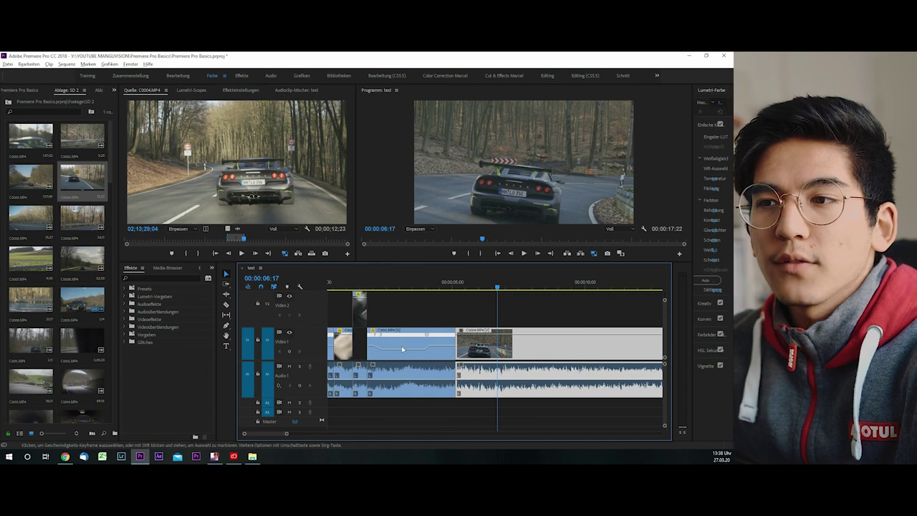
scroll(401, 346, "up", 2)
scroll(544, 346, "down", 3)
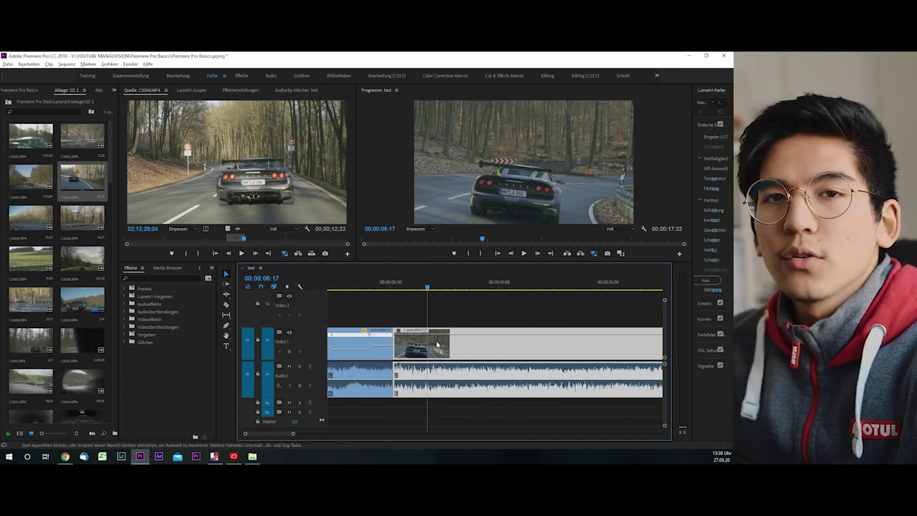
scroll(428, 345, "down", 3)
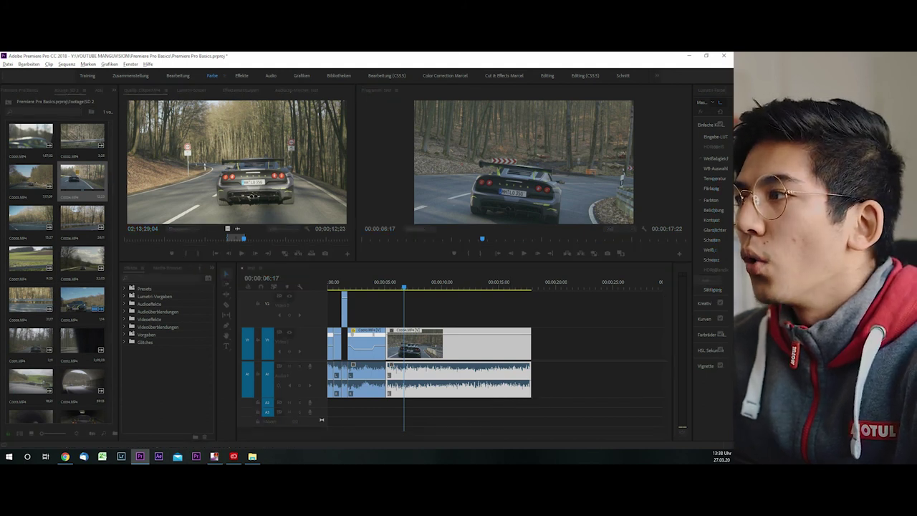
- Set the C0004 clip's speed to 25% via Clip Speed/Duration (Ctrl+R)
key("ctrl+r")
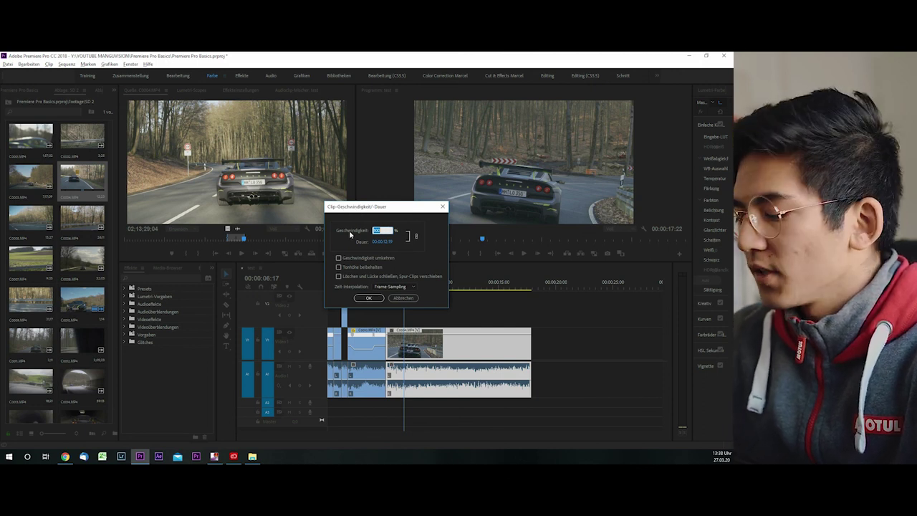
key("Return")
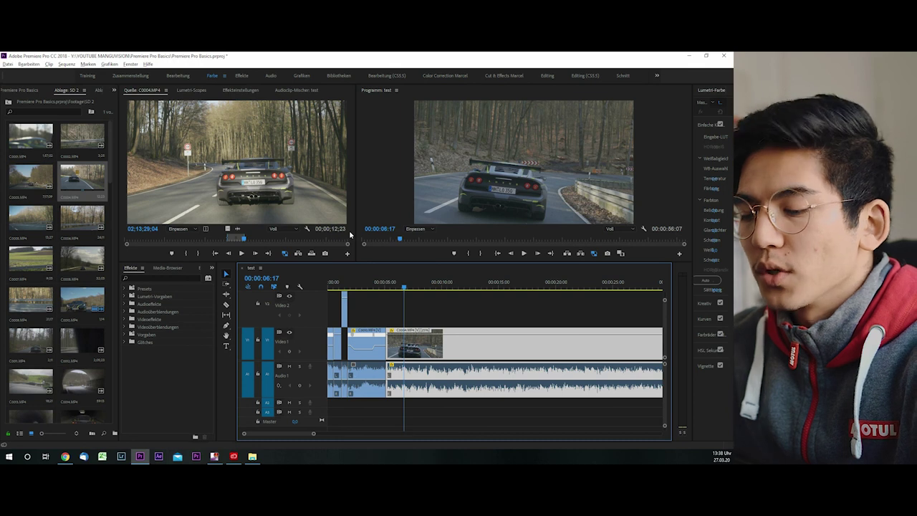
key("Return")
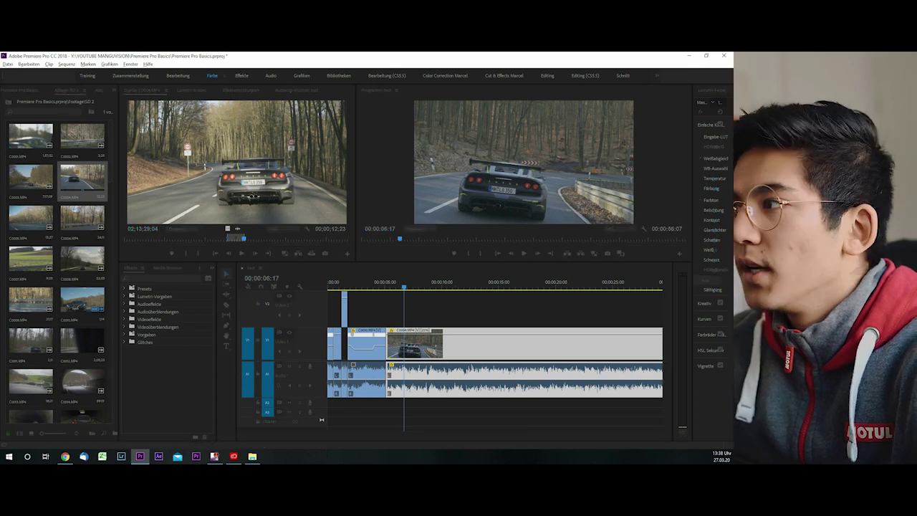
left_click_drag(560, 225, 451, 206)
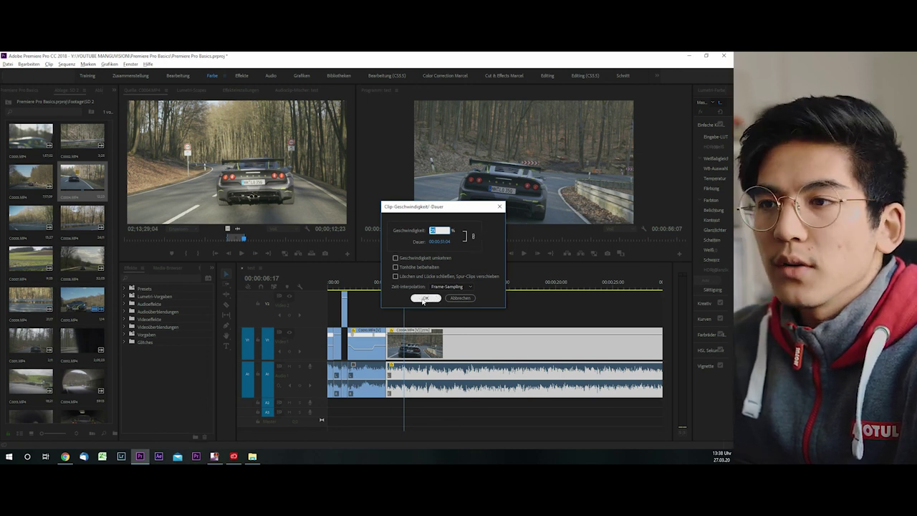
left_click(423, 298)
key("minus")
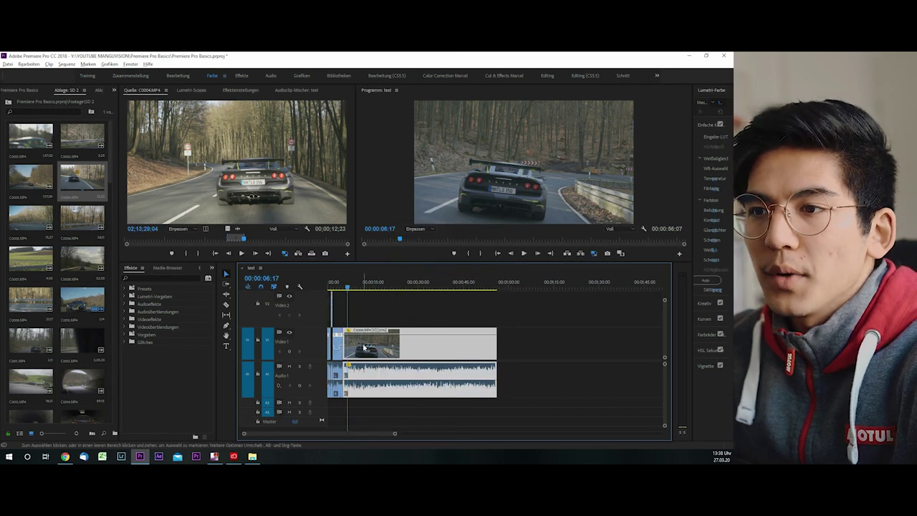
key("equal")
key("equal")
- Play the 25% slow-motion C0004 clip from its start with enlarged monitors
key("minus")
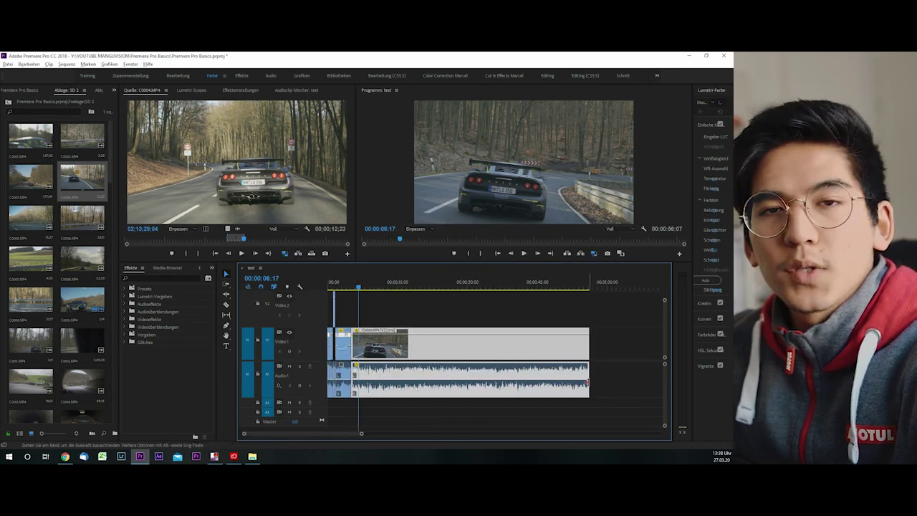
key("space")
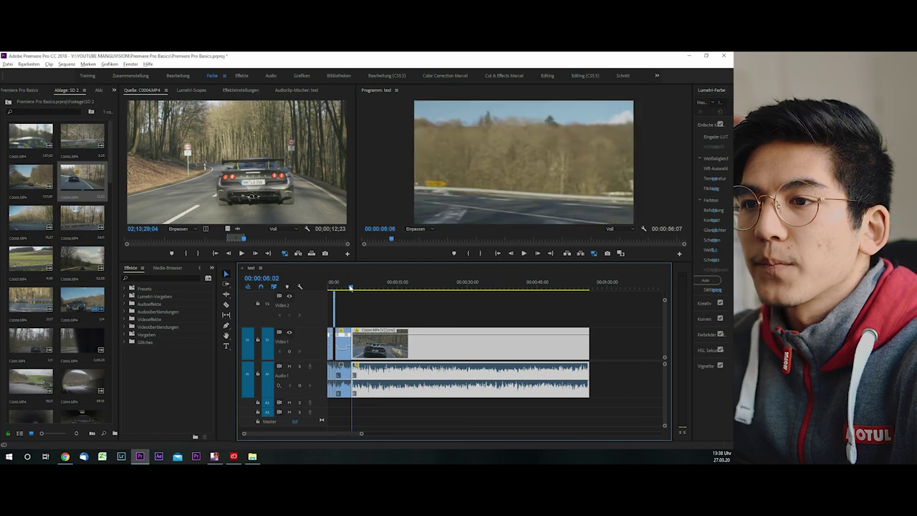
left_click(379, 301)
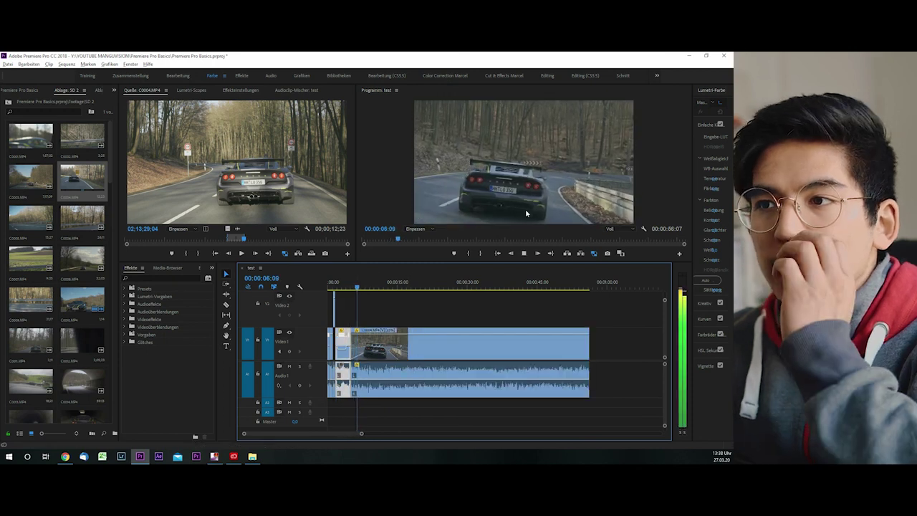
left_click_drag(531, 263, 531, 329)
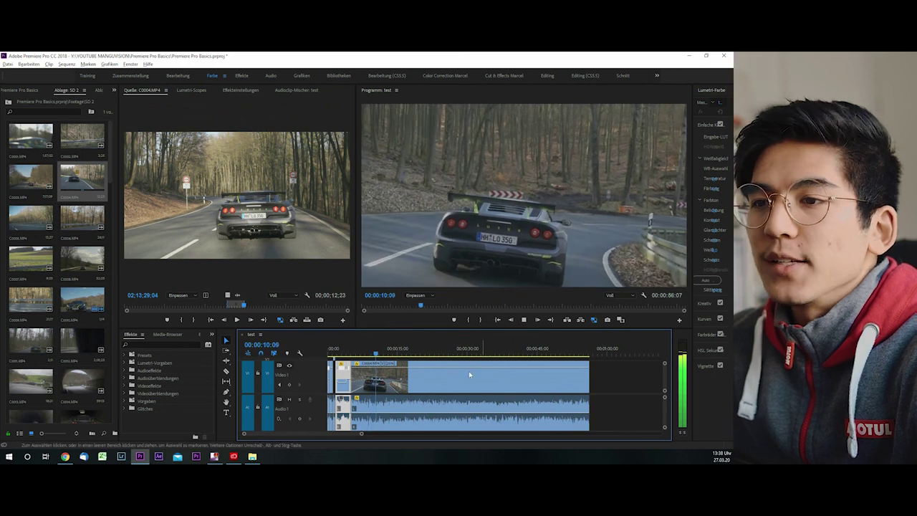
left_click(451, 389)
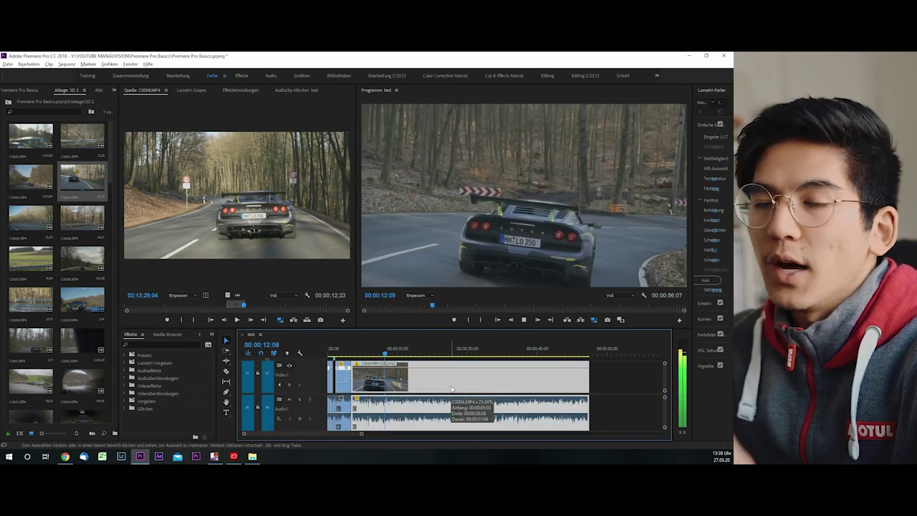
key("space")
- Save the project and restore the timeline panel's height
key("ctrl+s")
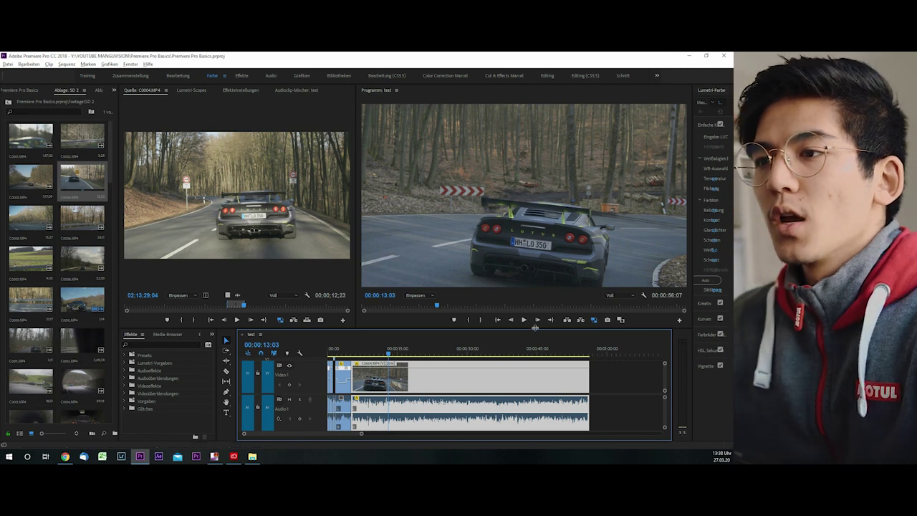
left_click_drag(531, 329, 531, 252)
key("minus")
key("minus")
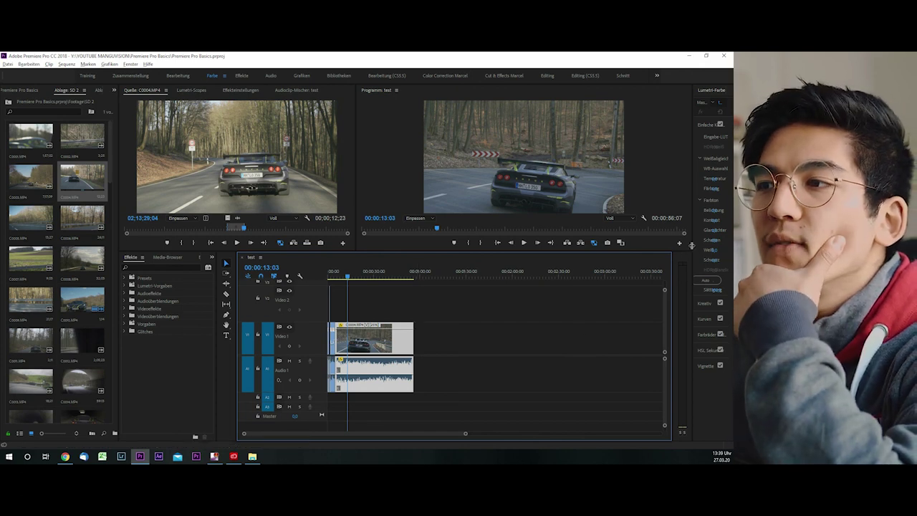
- Widen the Lumetri Color panel beside the timeline and deselect the clip
mouse_move(673, 265)
left_mouse_down()
mouse_move(579, 296)
mouse_move(589, 283)
left_mouse_up()
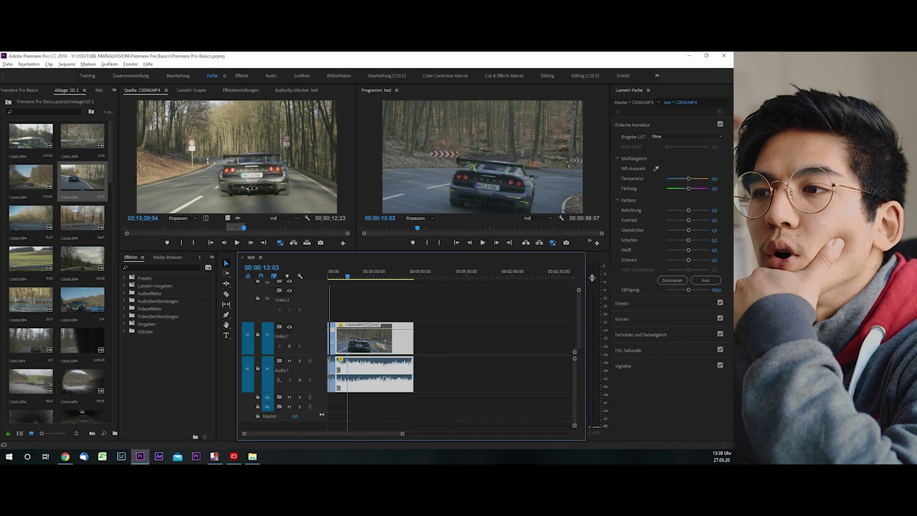
left_click(484, 337)
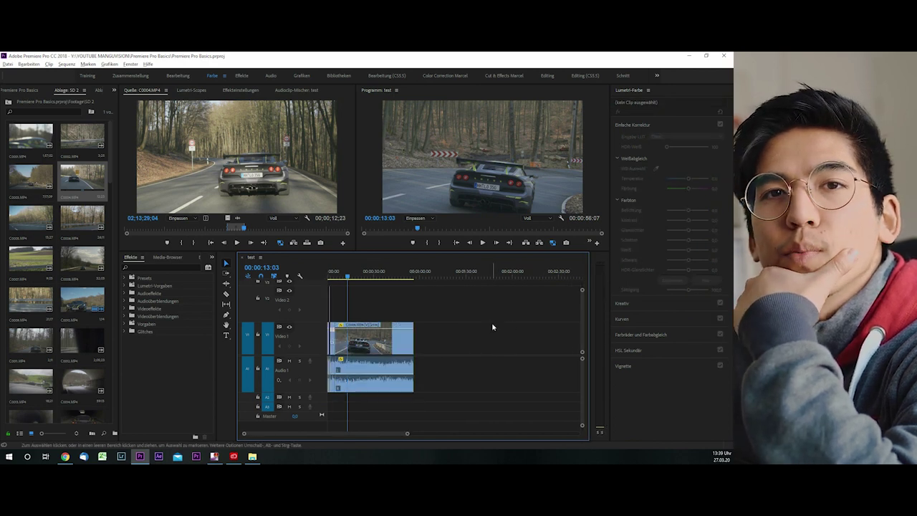